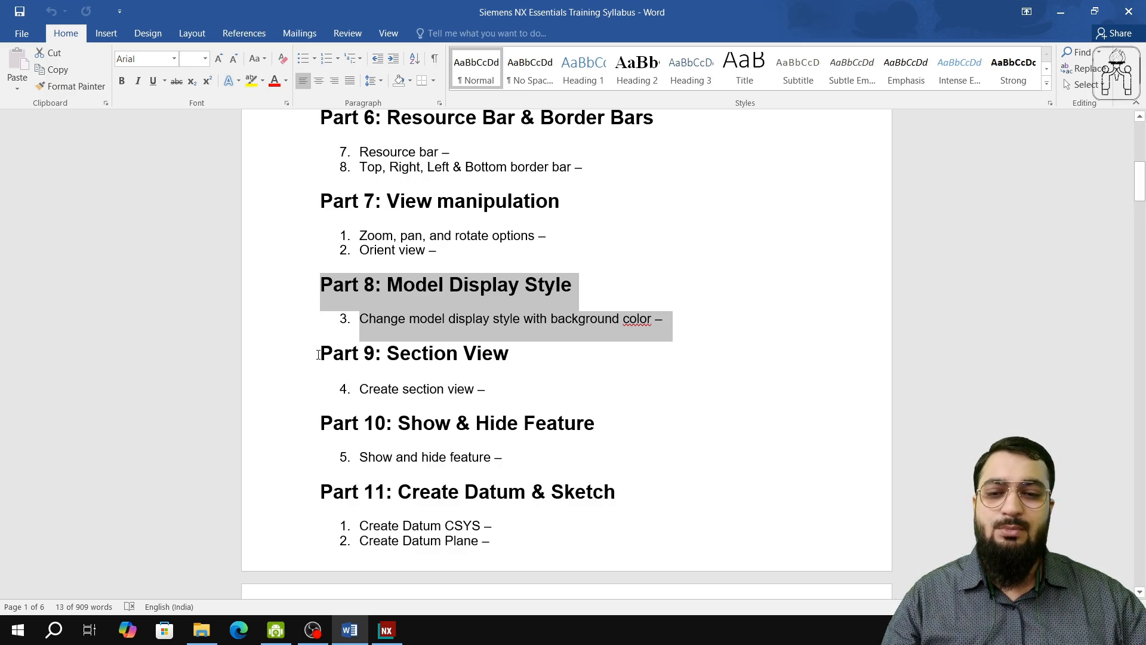
Step: Highlight the Part 9 Section View and Part 10 Show & Hide Feature headings in the syllabus document
{"action": "left_click_drag", "start_coordinate": [318, 355], "coordinate": [580, 427]}
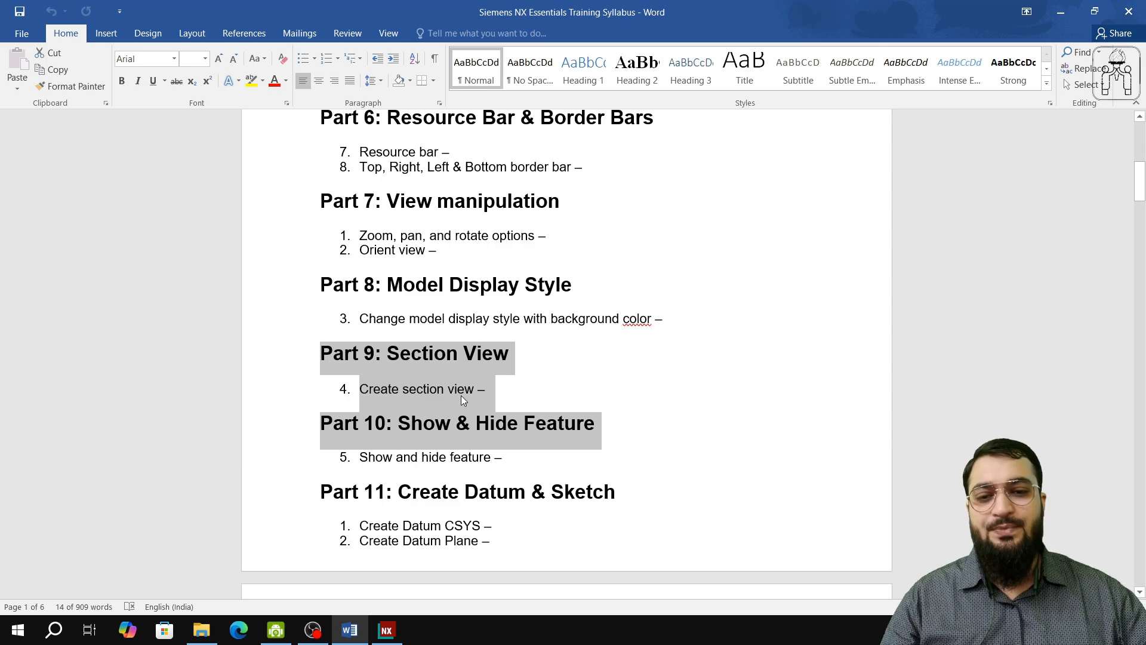
{"action": "left_click", "coordinate": [364, 356]}
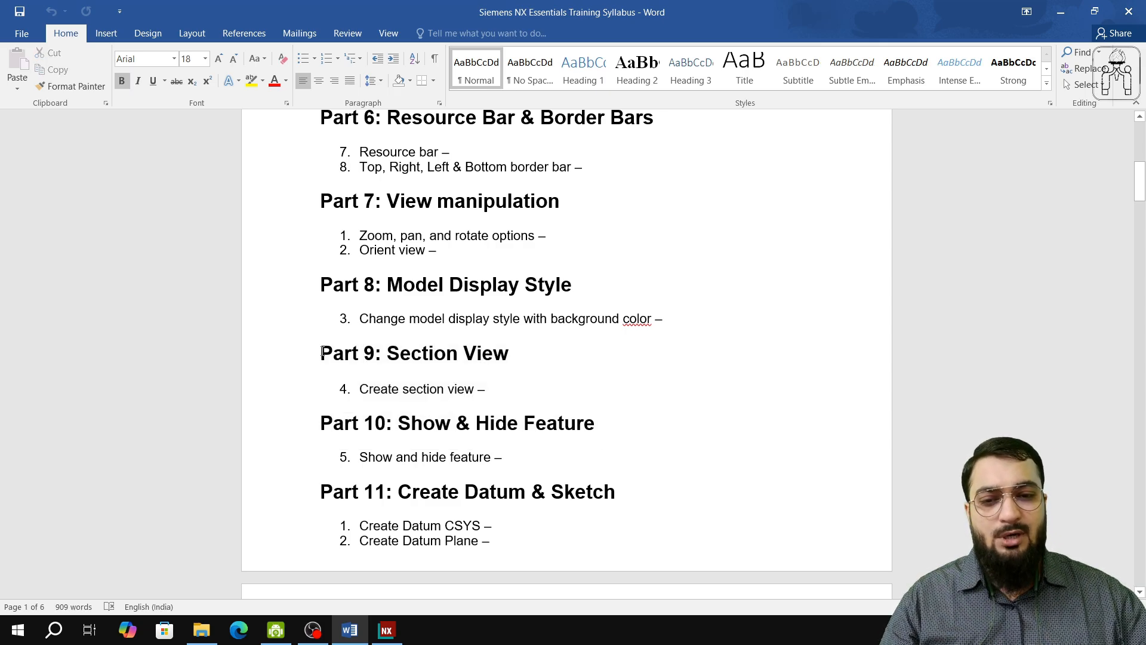
{"action": "left_click_drag", "start_coordinate": [322, 352], "coordinate": [578, 424]}
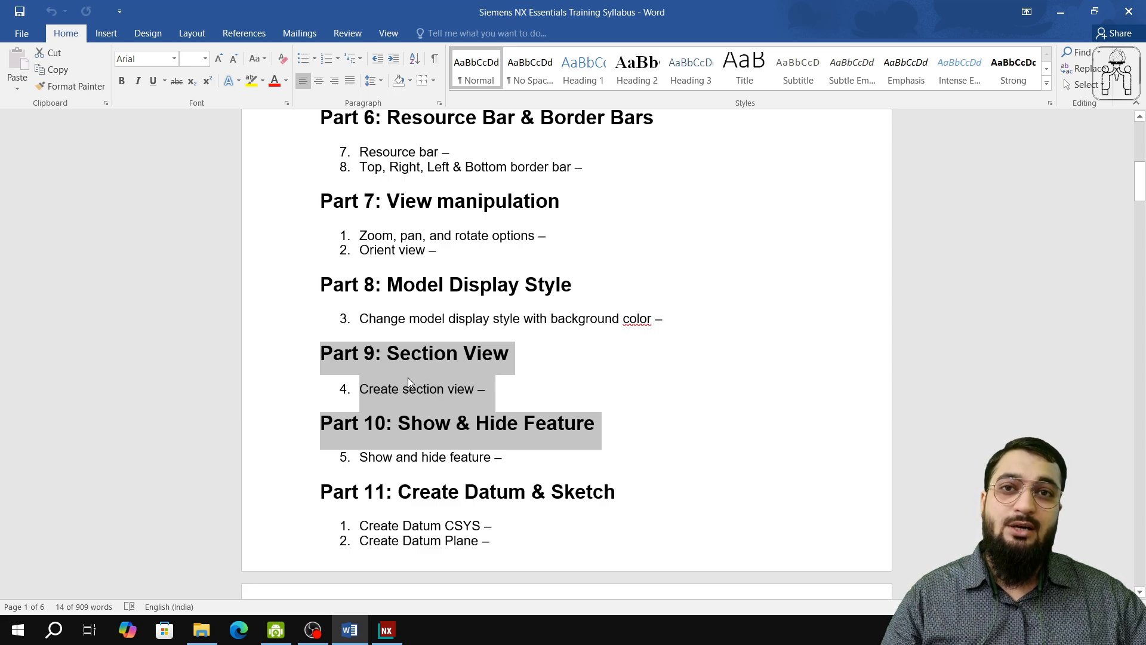
{"action": "left_click", "coordinate": [438, 434]}
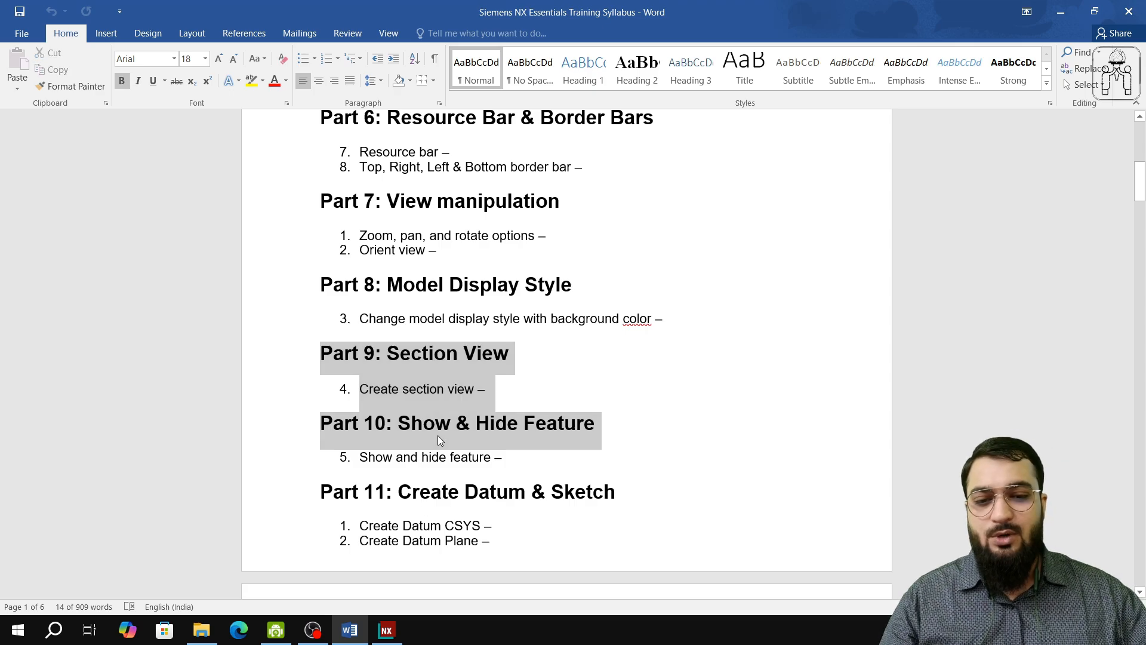
Step: Switch to NX, open Training 30-08-2024.prt from the recent parts history, and close the Discovery Center
{"action": "left_click", "coordinate": [386, 631]}
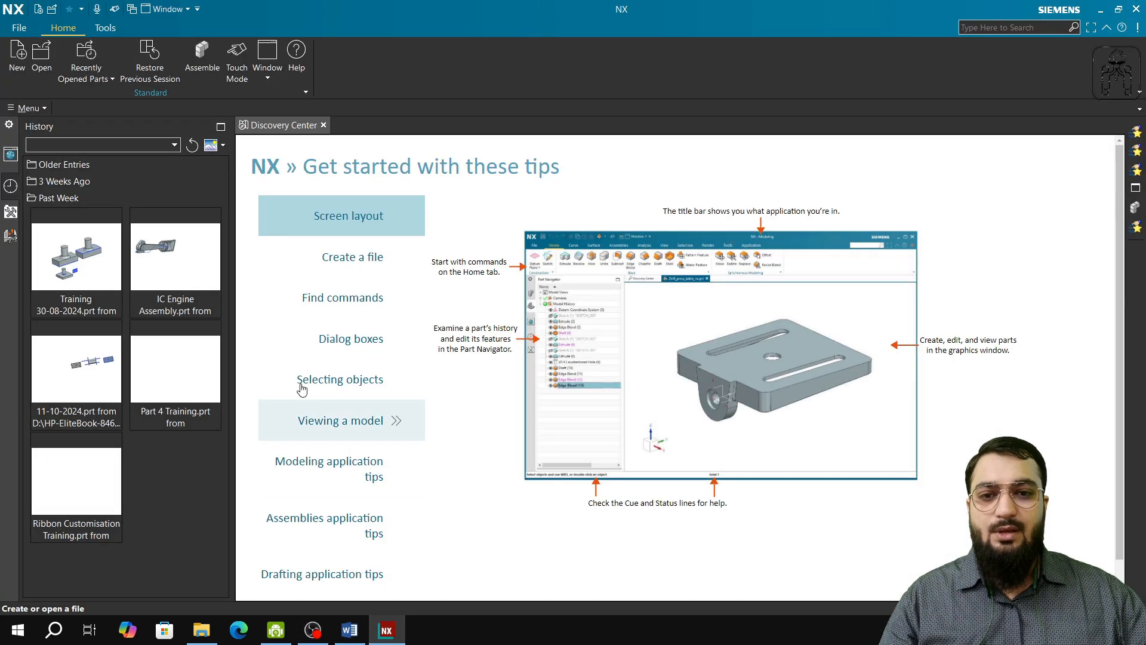
{"action": "left_click", "coordinate": [70, 264]}
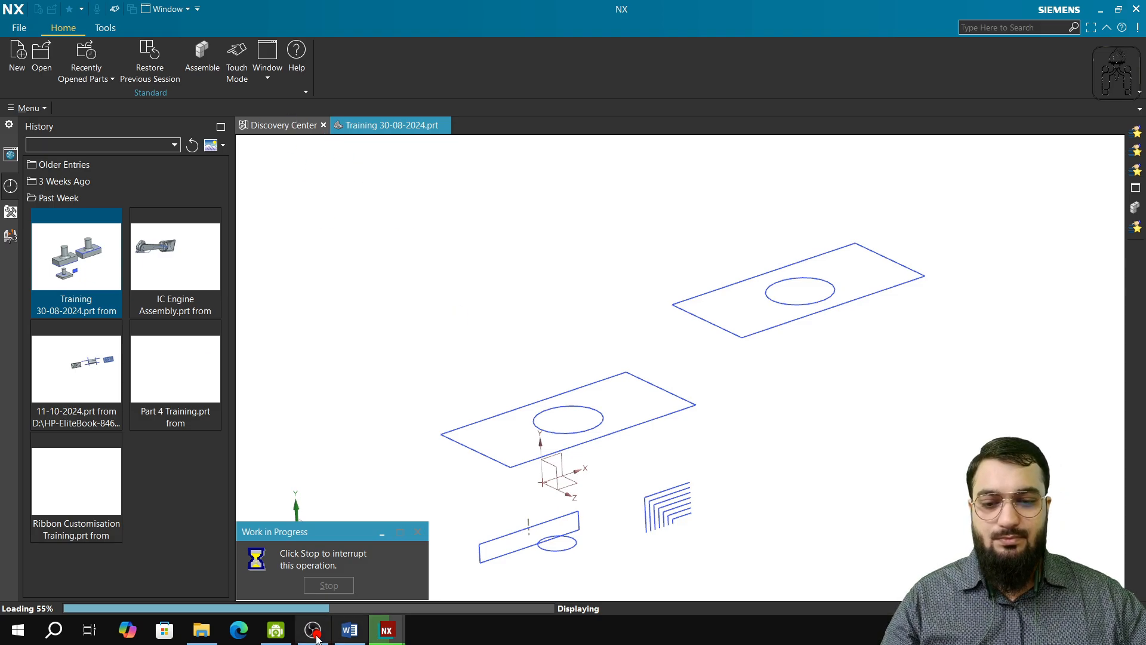
{"action": "left_click", "coordinate": [276, 630]}
{"action": "left_click", "coordinate": [306, 632]}
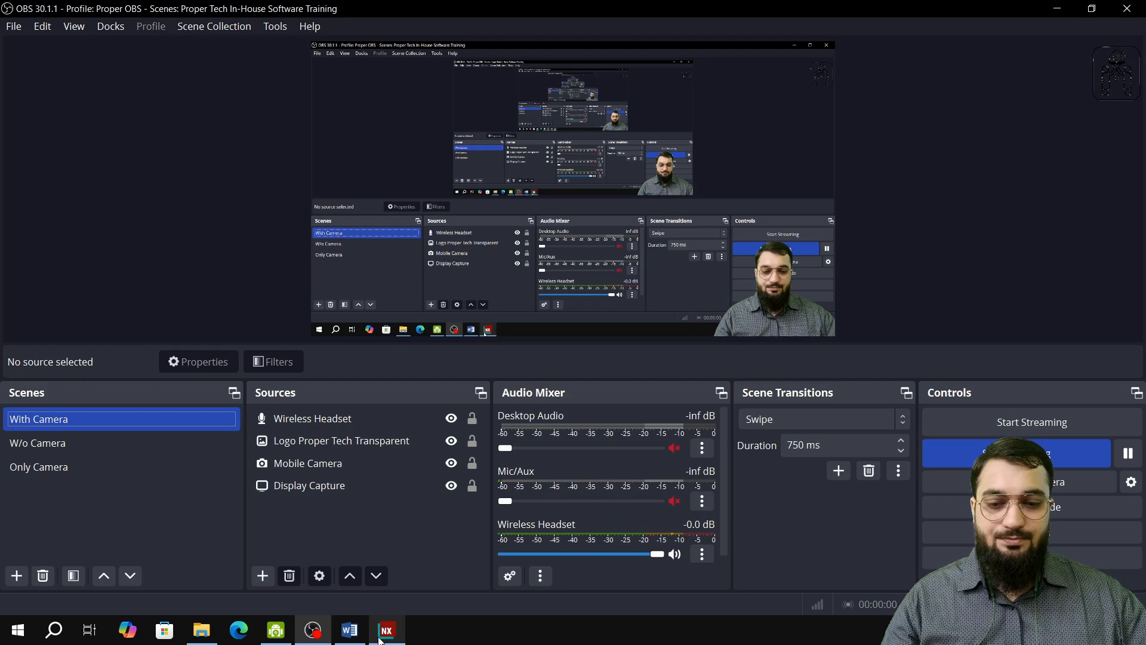
{"action": "left_click", "coordinate": [385, 630]}
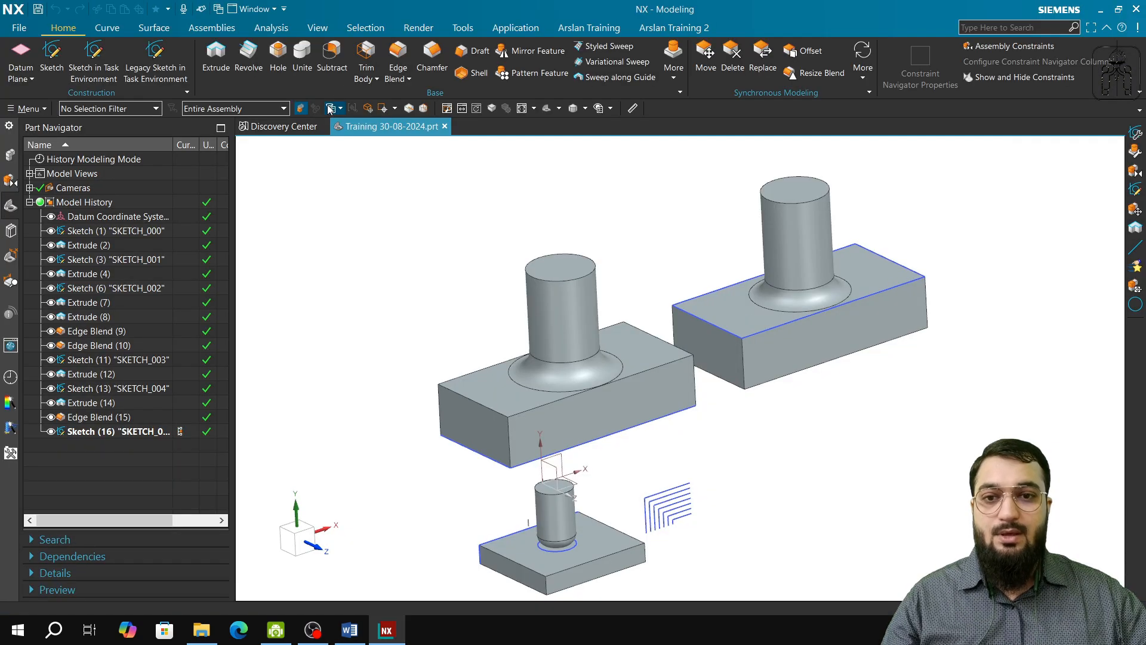
{"action": "left_click", "coordinate": [325, 131]}
{"action": "left_click", "coordinate": [323, 127]}
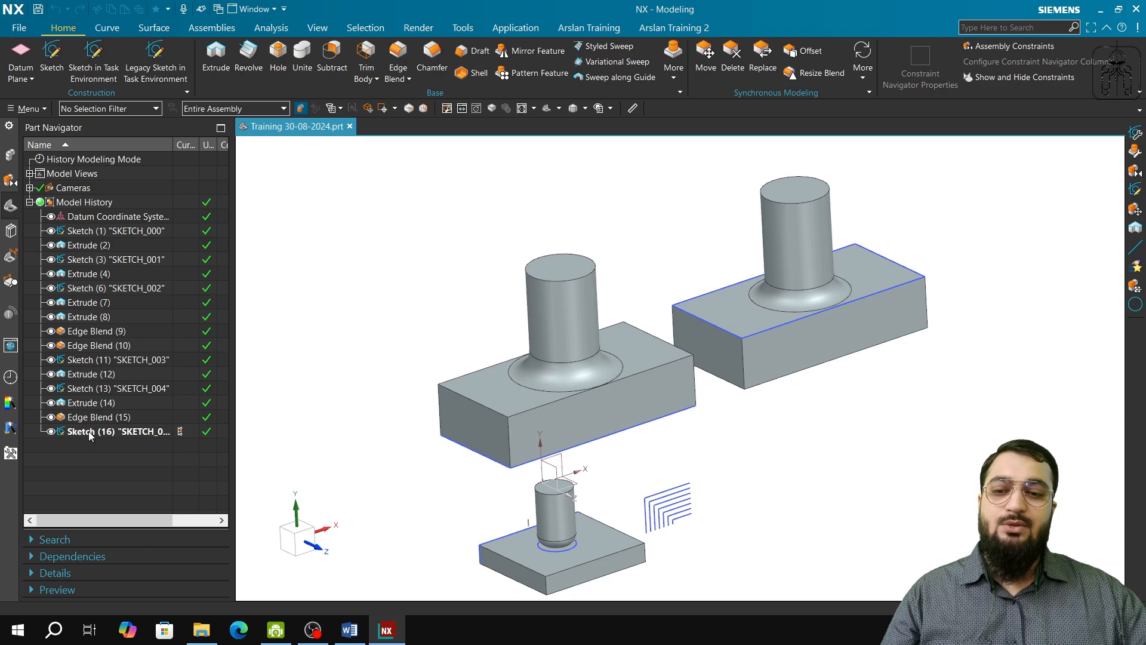
Step: Select Sketch (1), Extrude (2), Sketch (3) and Extrude (4) one by one to identify their geometry in the model
{"action": "left_click", "coordinate": [114, 234]}
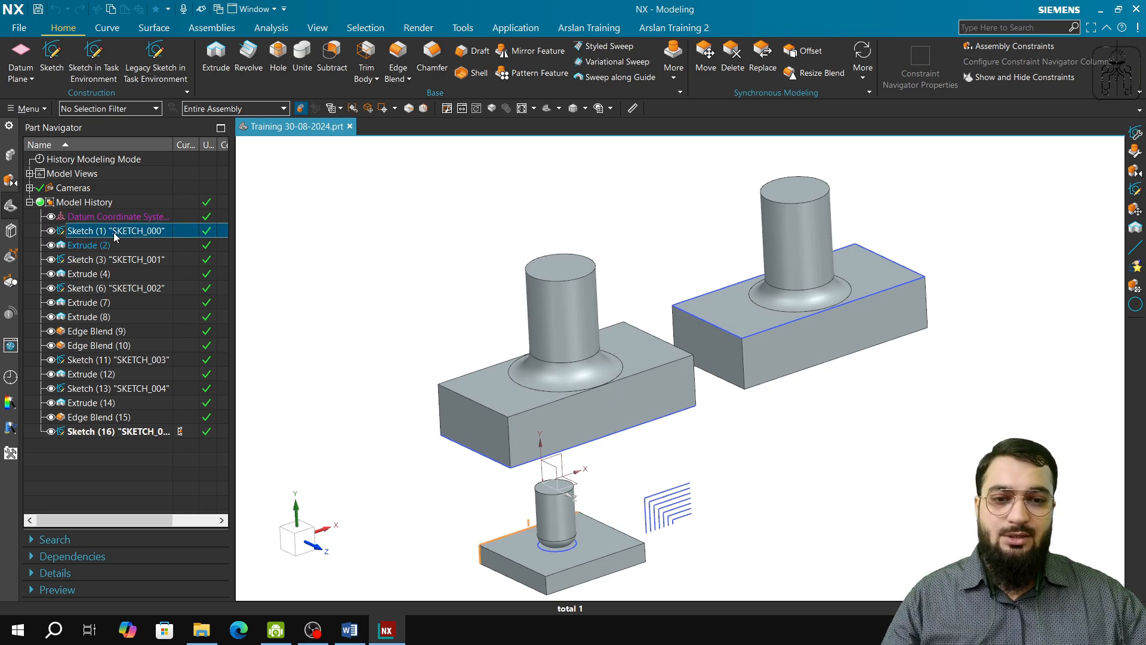
{"action": "middle_click_drag", "start_coordinate": [514, 586], "coordinate": [552, 584]}
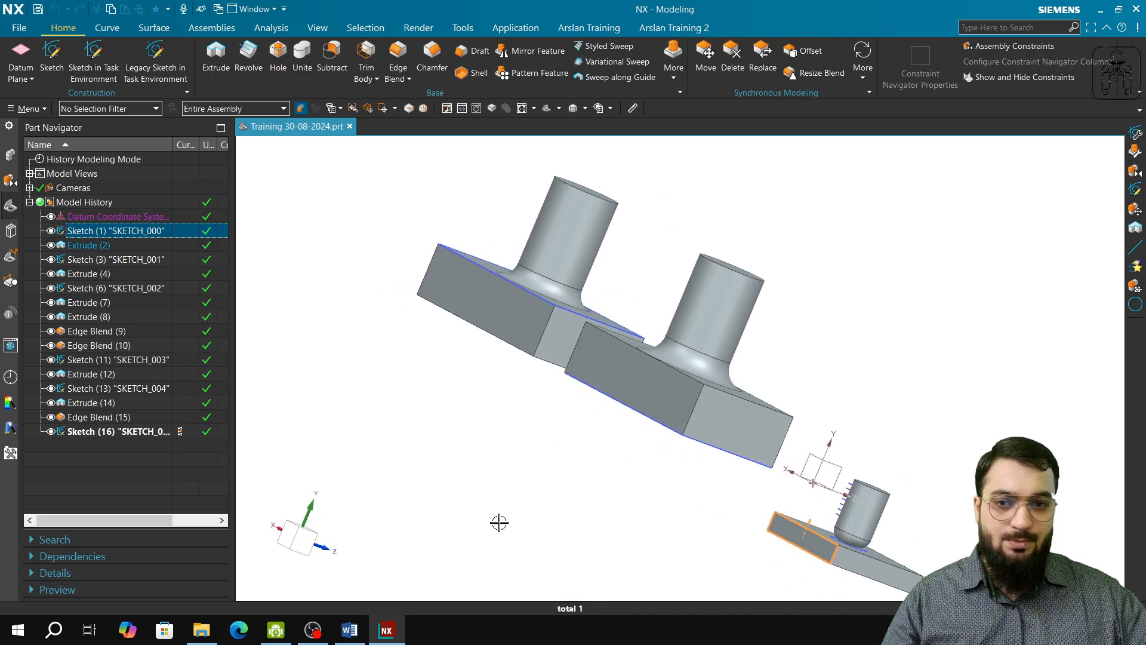
{"action": "left_click", "coordinate": [84, 245]}
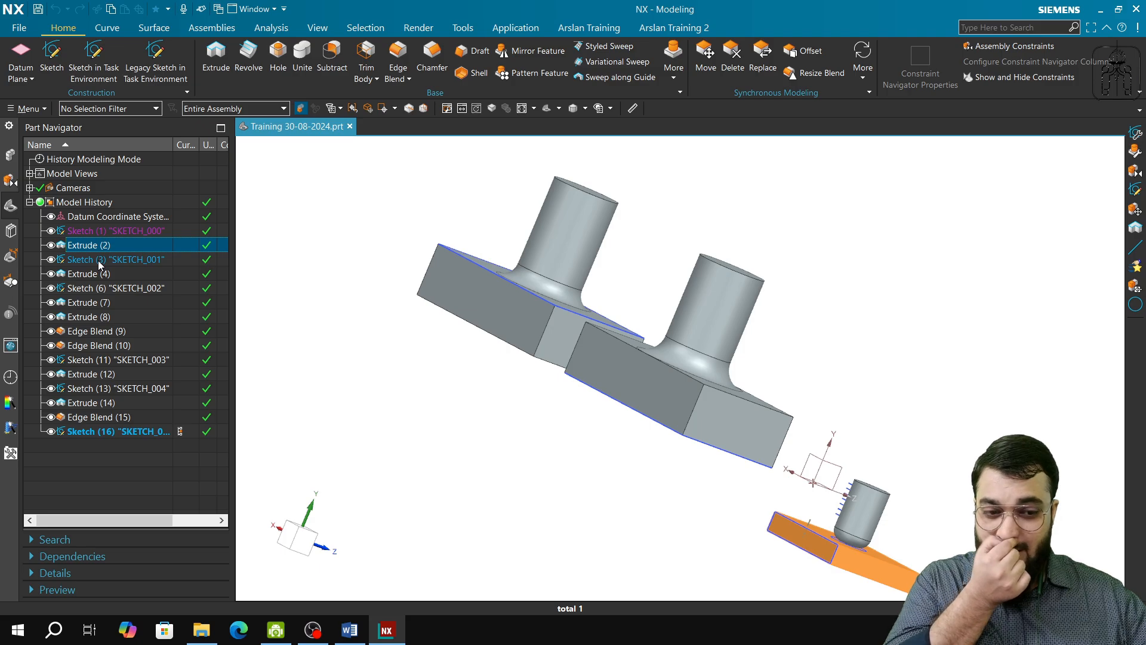
{"action": "left_click", "coordinate": [99, 261]}
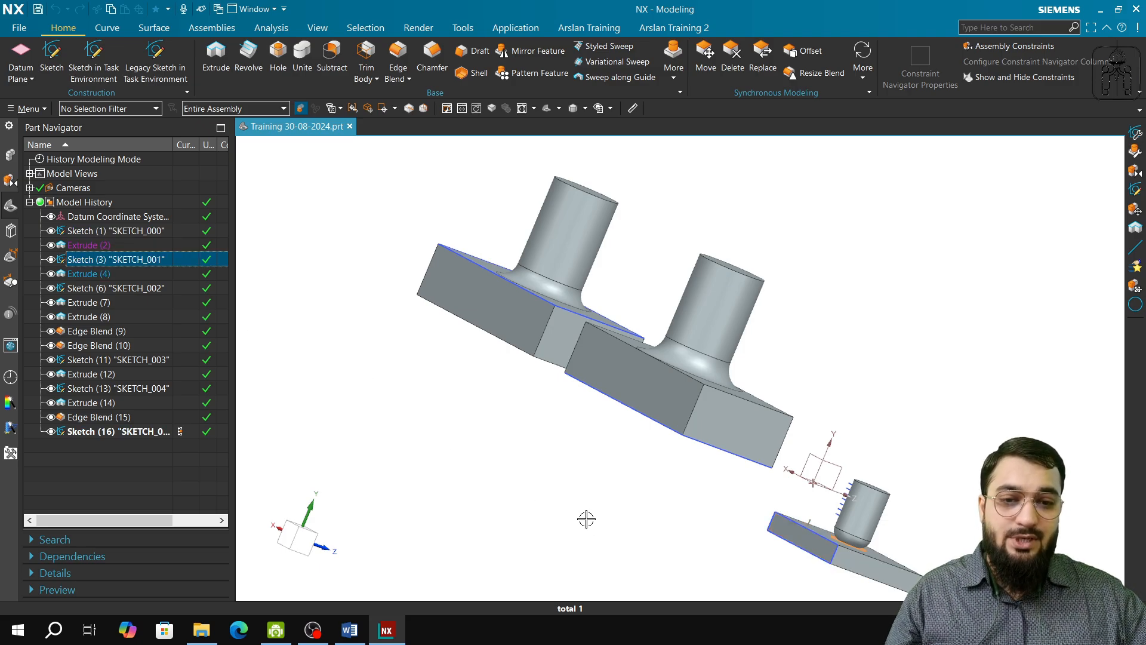
{"action": "middle_click_drag", "start_coordinate": [586, 519], "coordinate": [523, 504]}
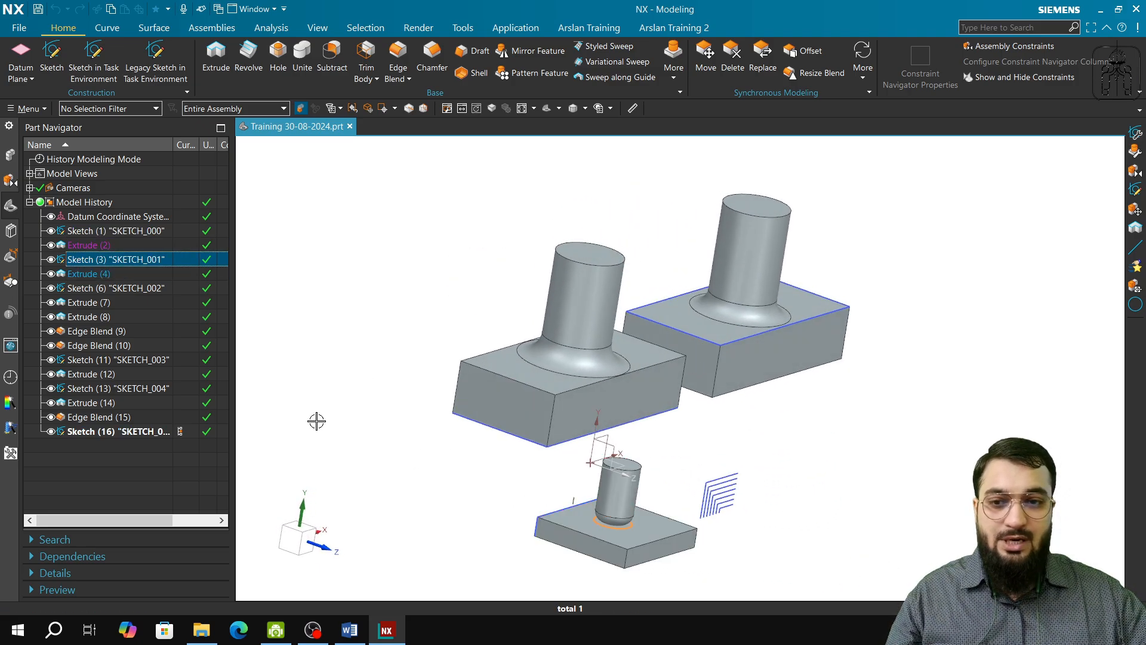
{"action": "left_click", "coordinate": [94, 274]}
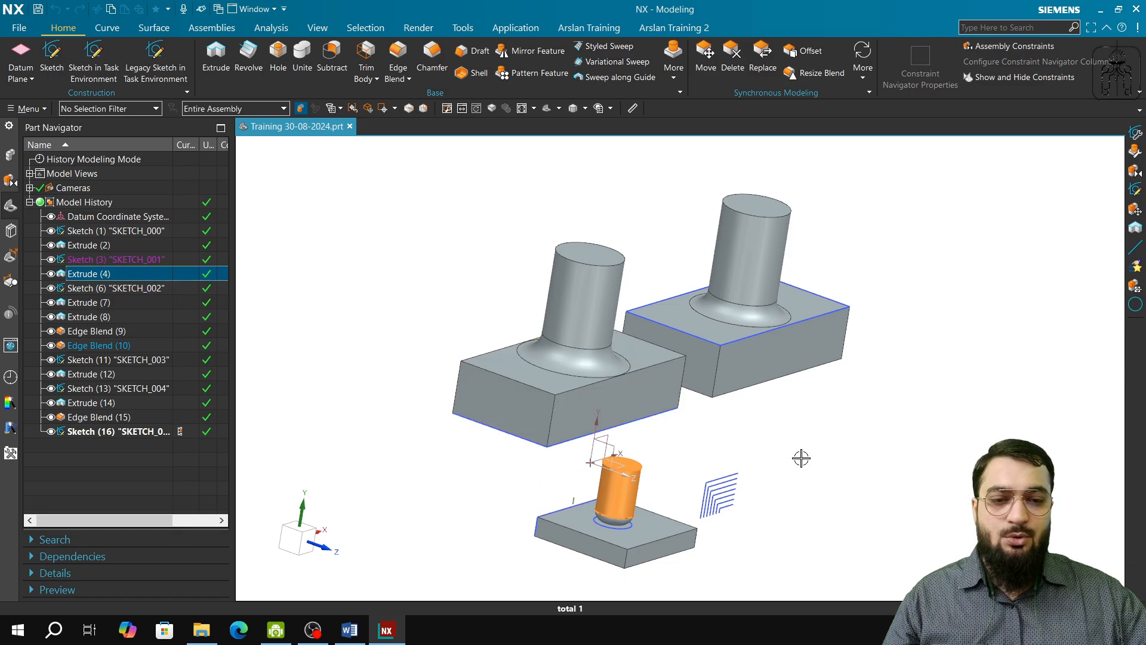
Step: Select the small plate-and-cylinder body with its sketches, add both large bodies to the selection, and clear it
{"action": "mouse_move", "coordinate": [801, 457]}
{"action": "left_mouse_down"}
{"action": "mouse_move", "coordinate": [692, 512]}
{"action": "mouse_move", "coordinate": [506, 572]}
{"action": "left_mouse_up"}
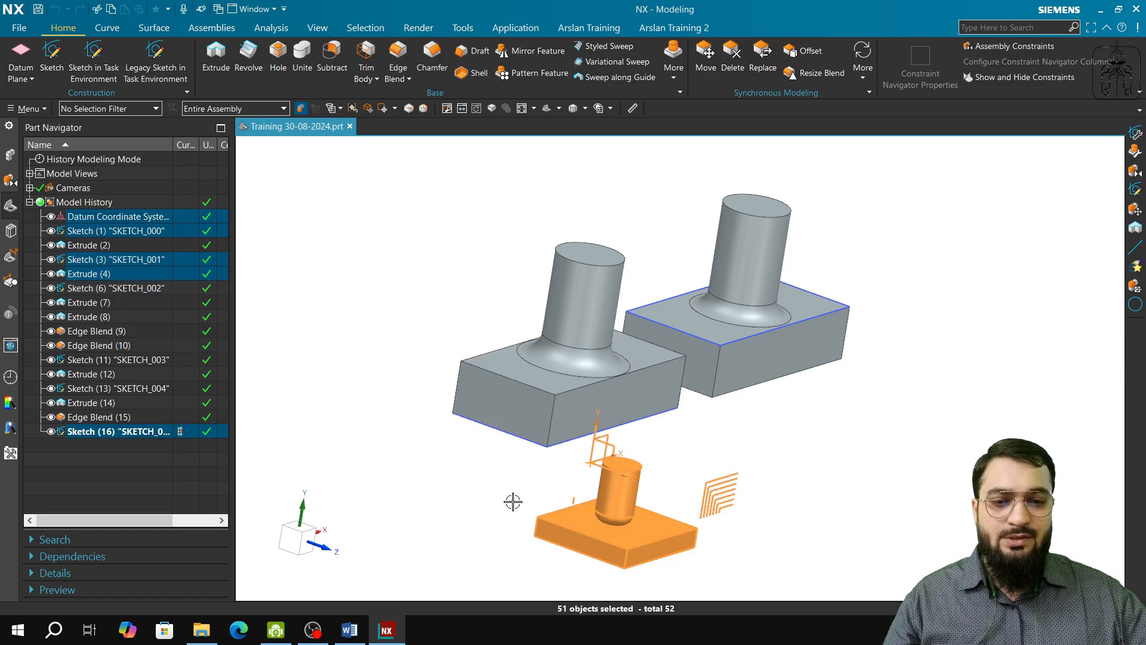
{"action": "left_click_drag", "start_coordinate": [356, 170], "coordinate": [985, 448]}
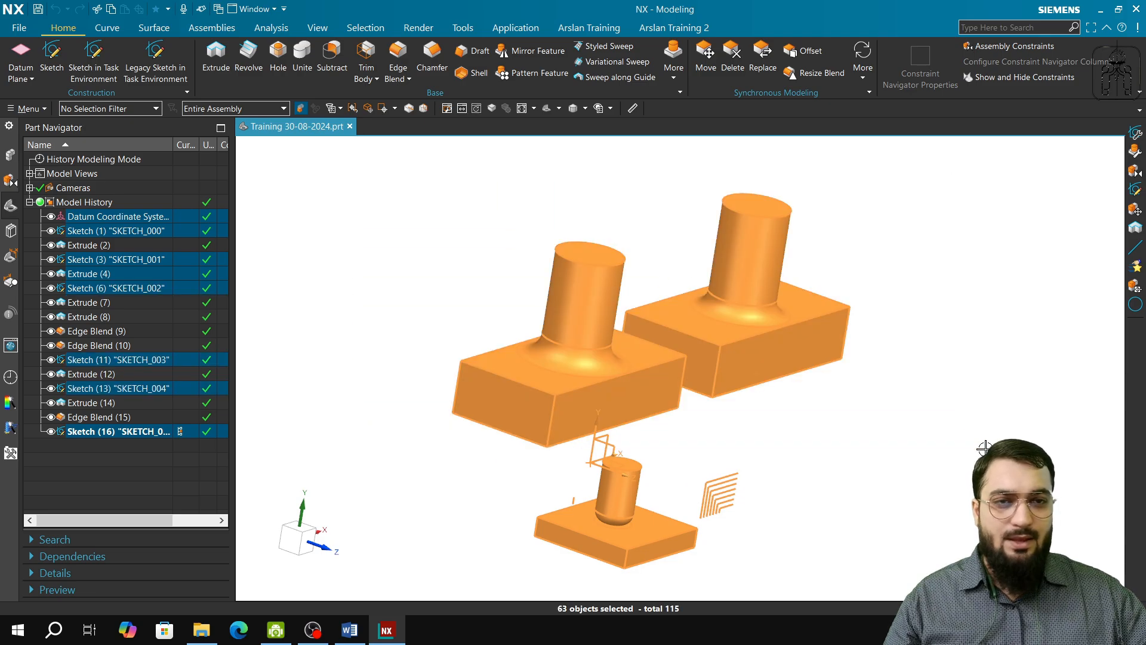
{"action": "key", "text": "Escape"}
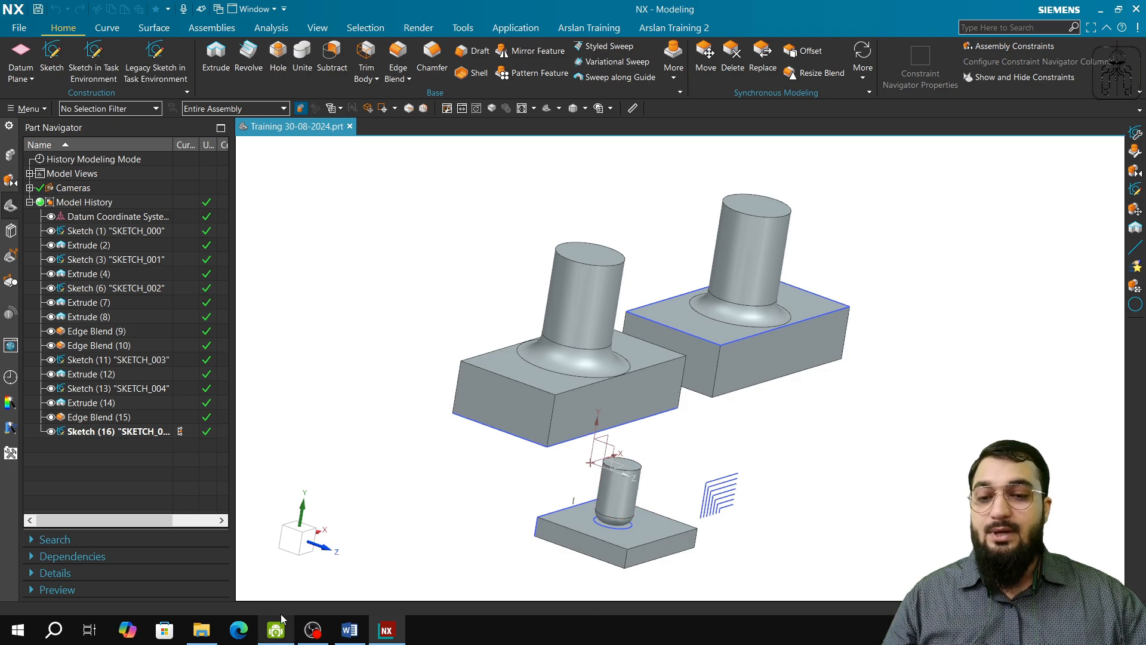
Step: Hide Sketch (1) "SKETCH_000", inspect the small plate without it, and show the sketch again
{"action": "left_click", "coordinate": [106, 232]}
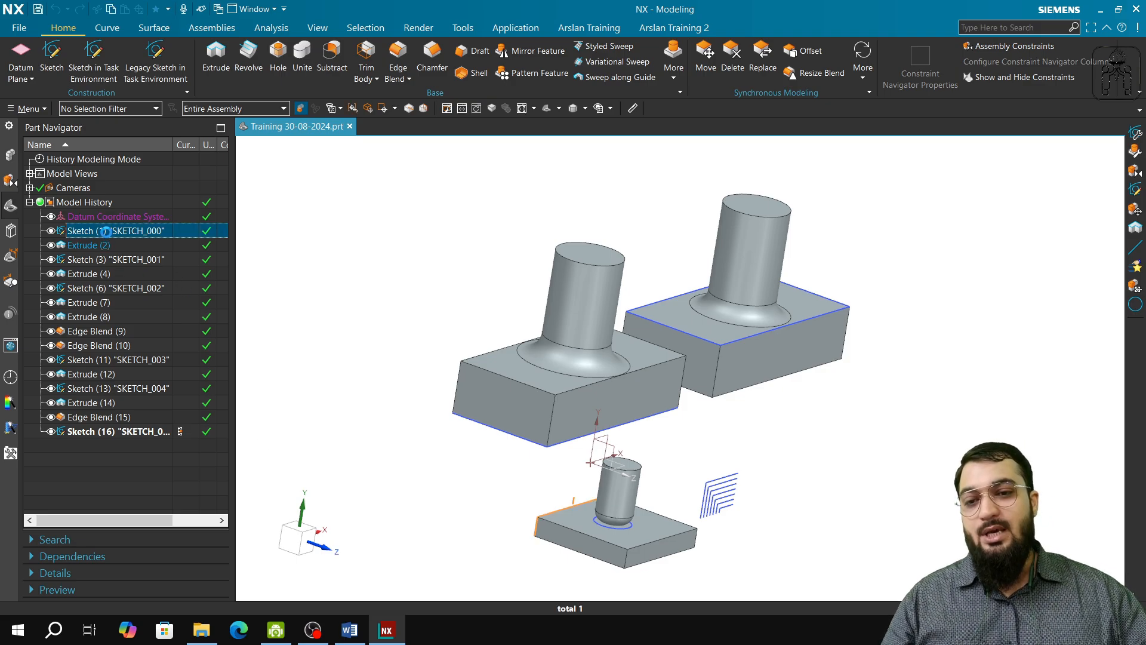
{"action": "right_click", "coordinate": [107, 236]}
{"action": "left_click", "coordinate": [141, 242]}
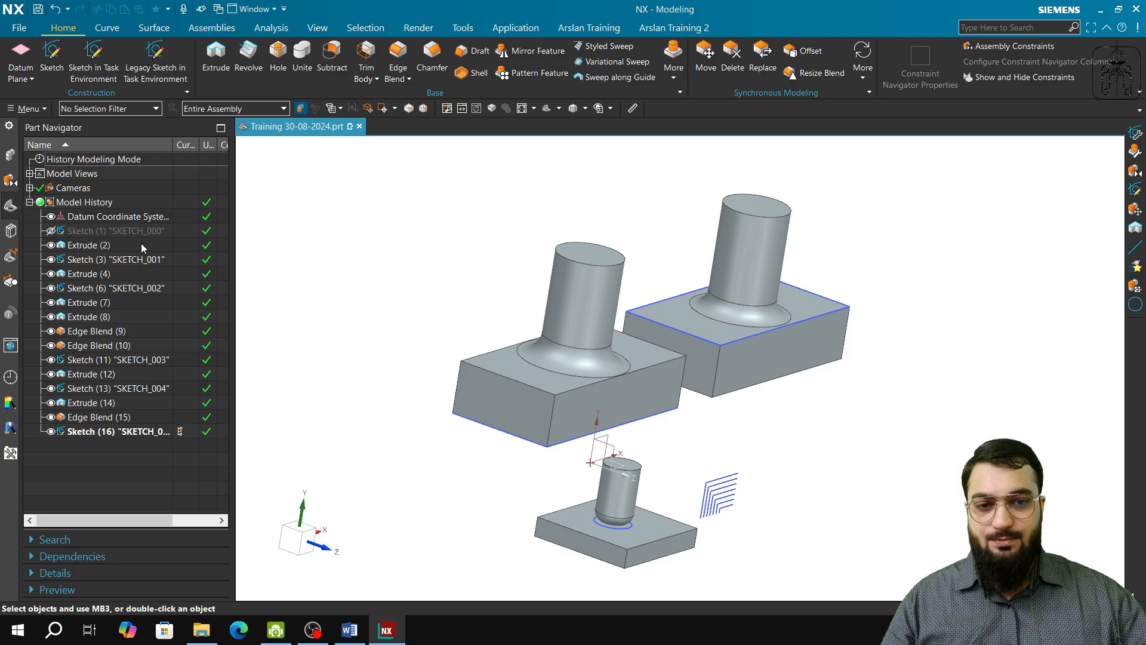
{"action": "middle_click_drag", "start_coordinate": [584, 575], "coordinate": [750, 555]}
{"action": "left_click_drag", "start_coordinate": [806, 484], "coordinate": [716, 522]}
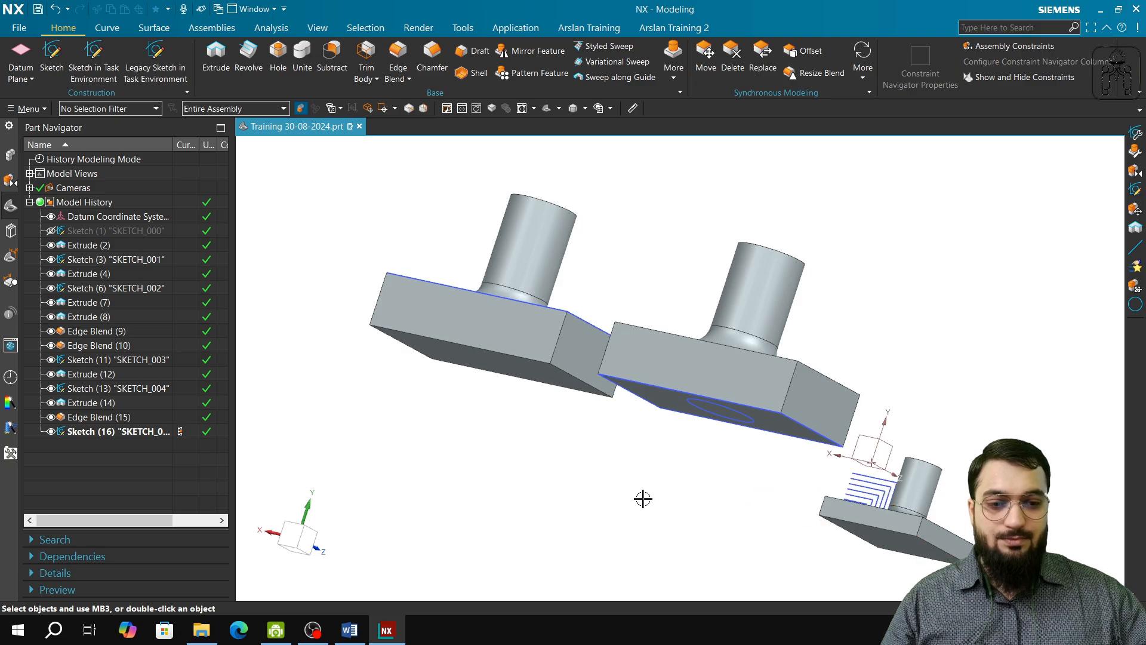
{"action": "right_click", "coordinate": [112, 233]}
{"action": "left_click", "coordinate": [139, 246]}
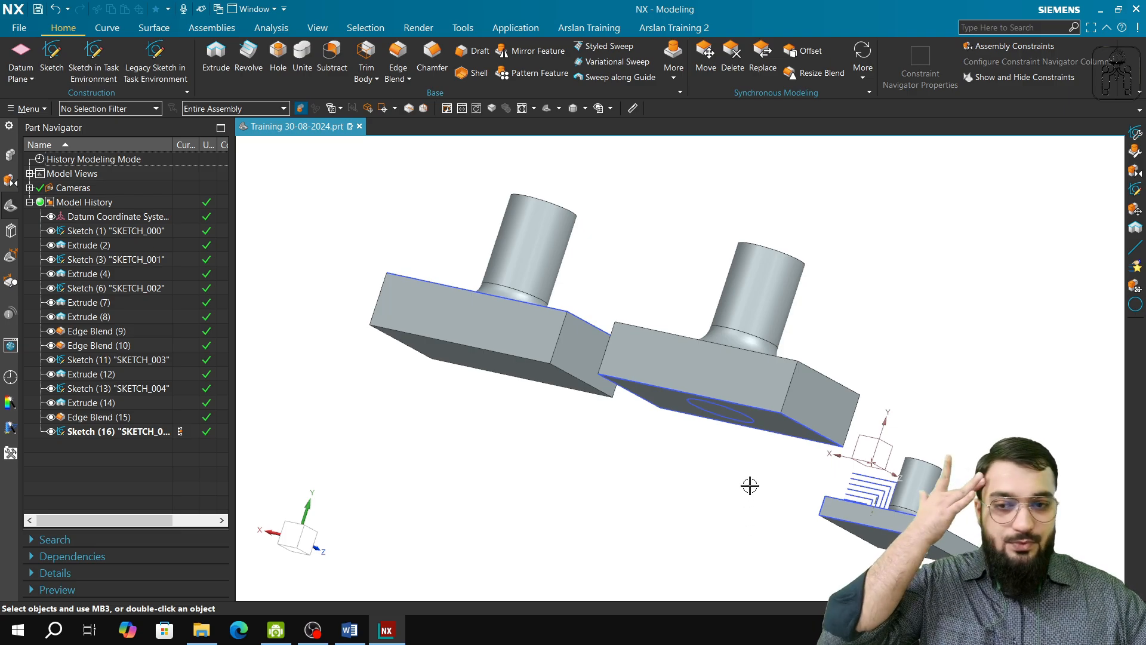
Step: Hide the parents of Sketch (1) "SKETCH_000" and inspect the model around the small plate
{"action": "right_click", "coordinate": [104, 231]}
{"action": "left_click", "coordinate": [149, 251]}
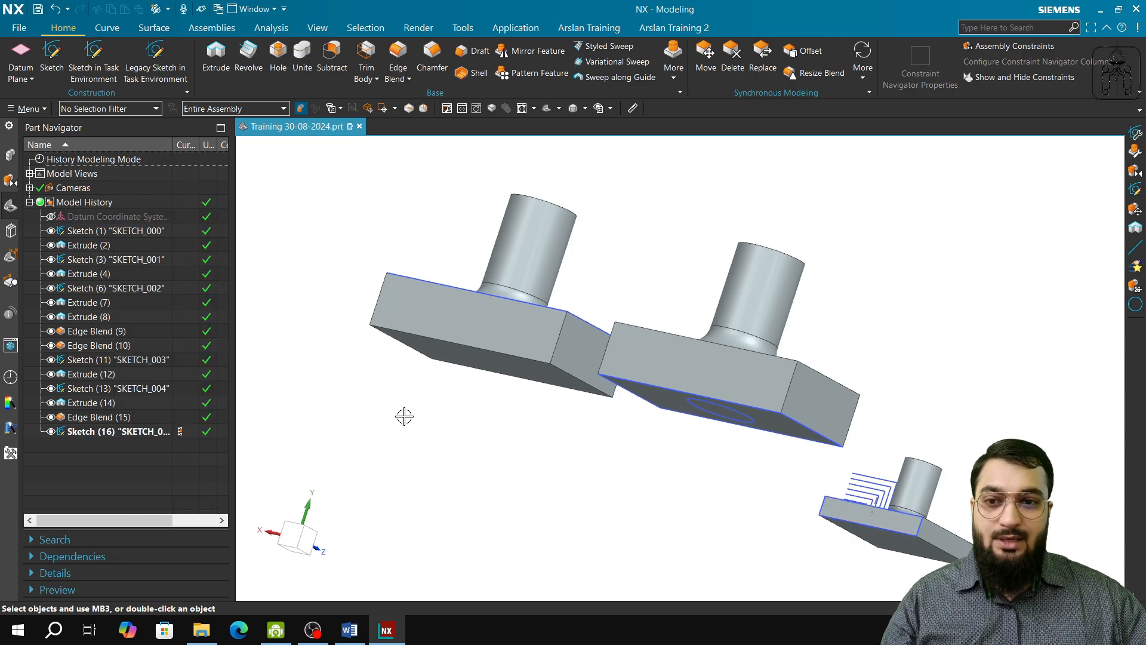
{"action": "right_click", "coordinate": [110, 234]}
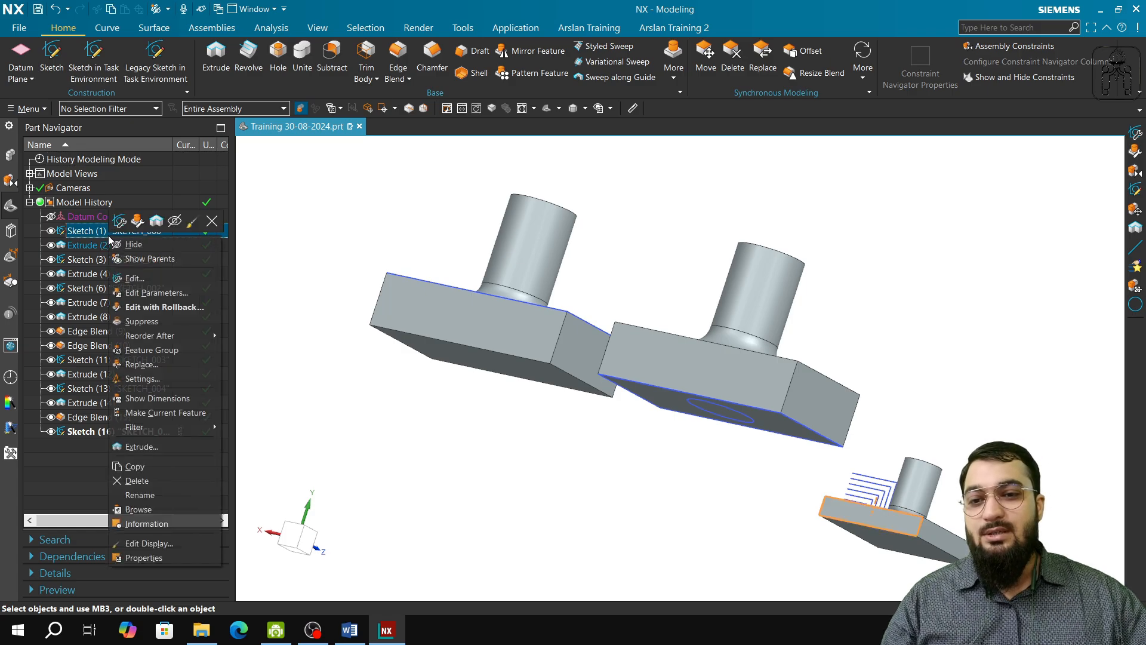
{"action": "left_click", "coordinate": [415, 386]}
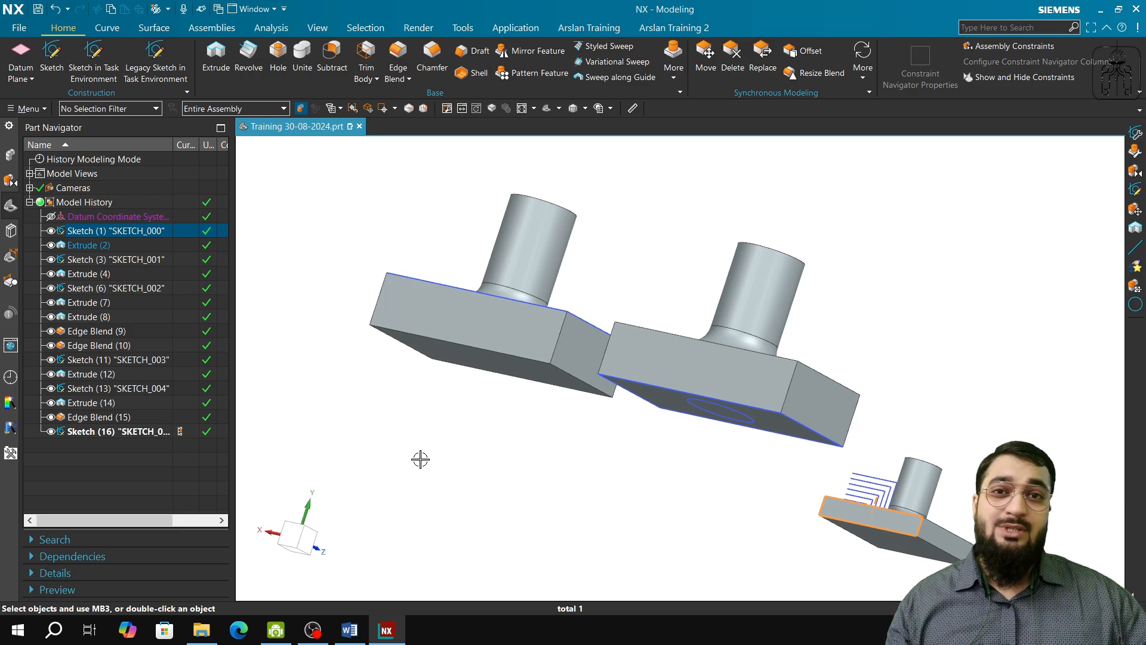
{"action": "middle_click_drag", "start_coordinate": [575, 507], "coordinate": [612, 543]}
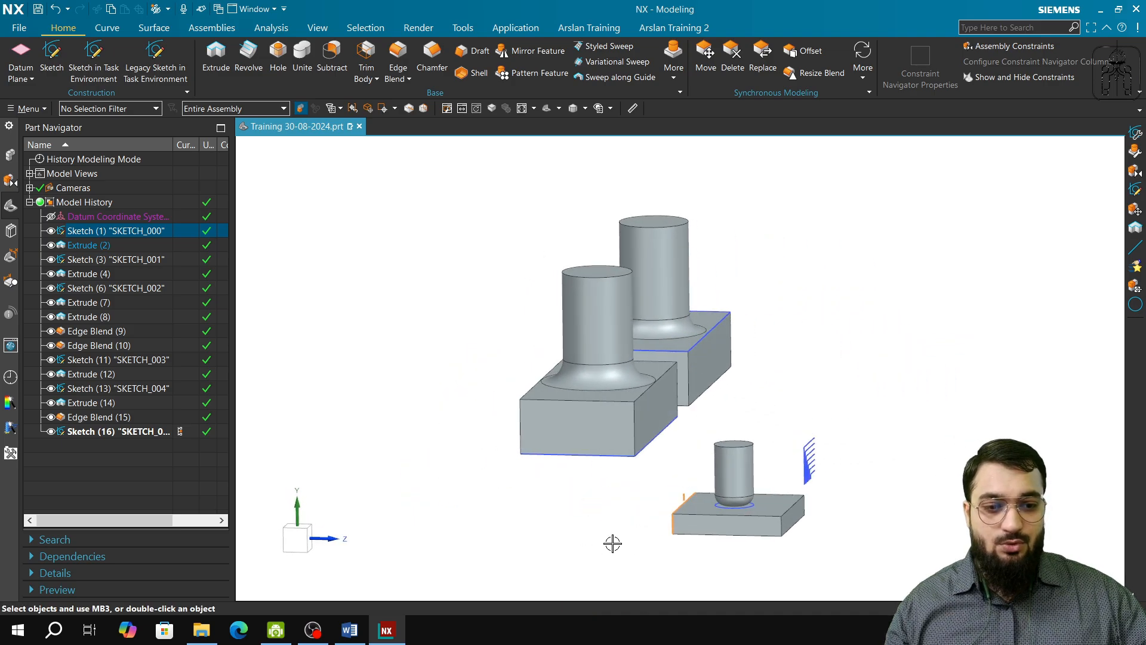
{"action": "left_click", "coordinate": [692, 531]}
{"action": "middle_click_drag", "start_coordinate": [691, 545], "coordinate": [837, 517]}
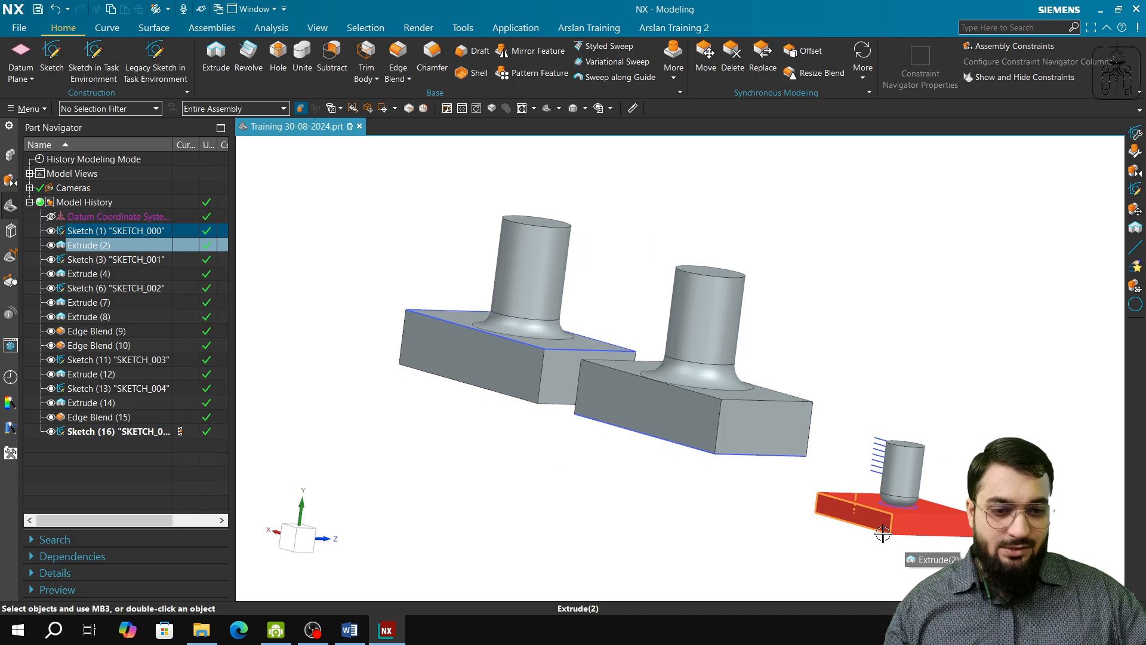
Step: Show the parents of Sketch (1) "SKETCH_000" so the datum coordinate system is displayed
{"action": "left_click", "coordinate": [89, 217]}
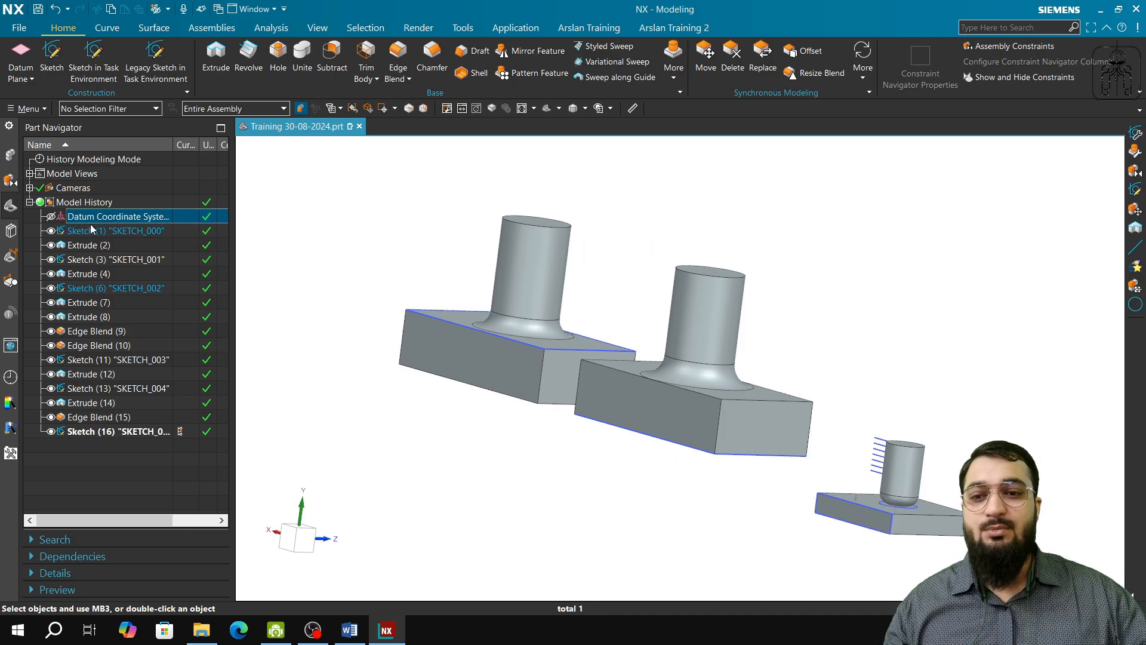
{"action": "right_click", "coordinate": [101, 231]}
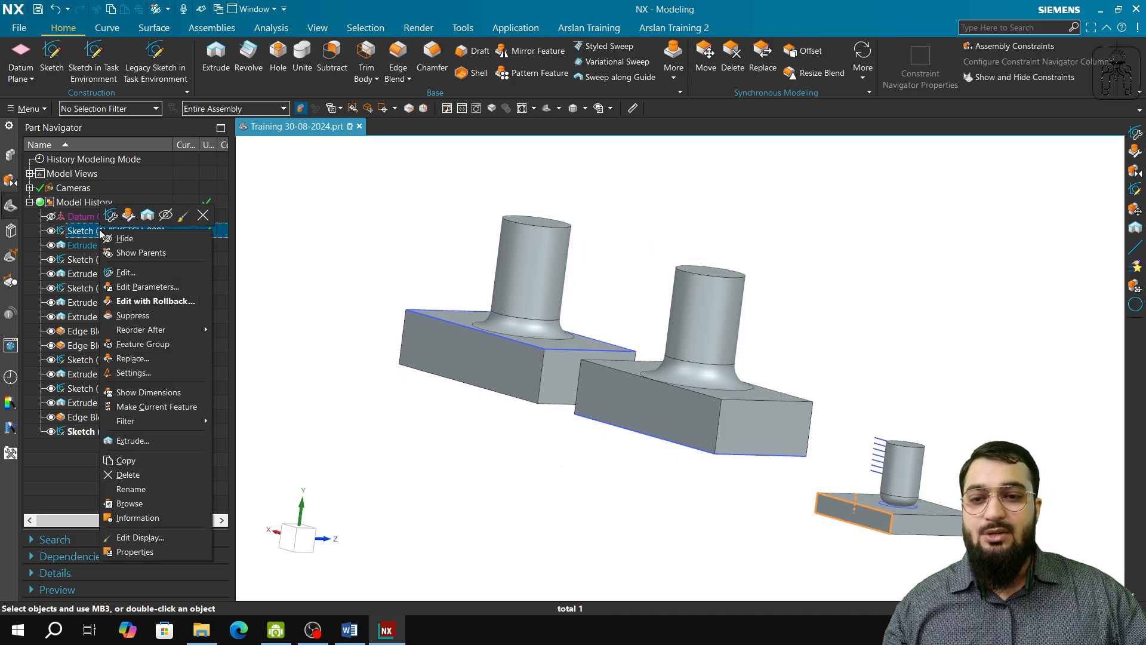
{"action": "left_click", "coordinate": [135, 253]}
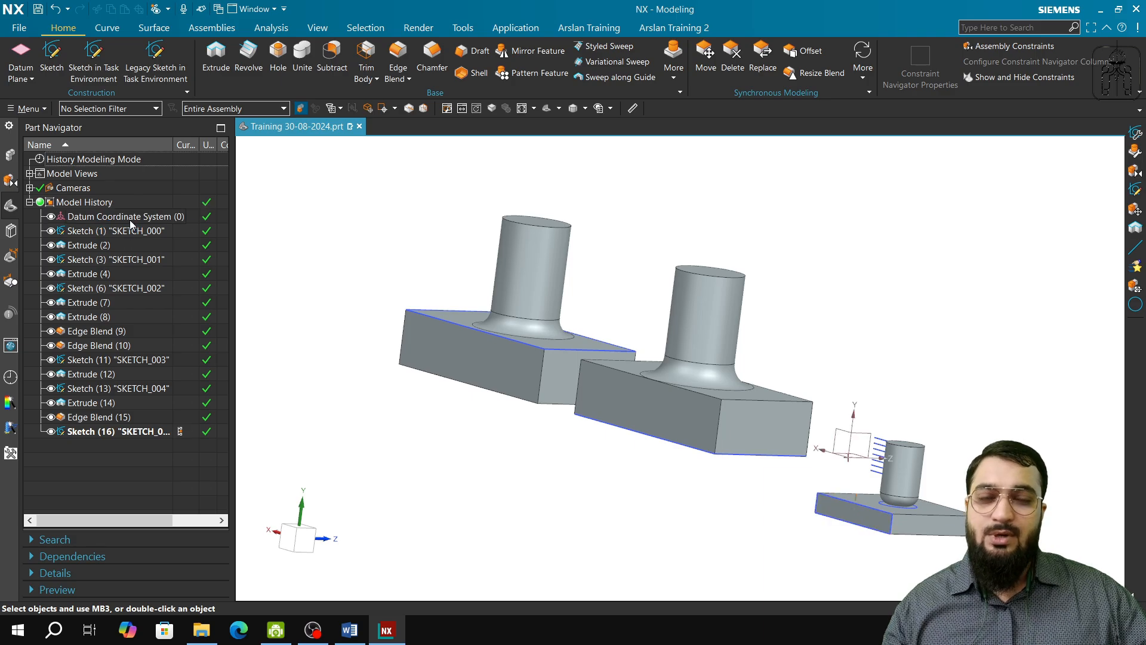
Step: Hide the parents of Extrude (2), the small base plate
{"action": "left_click", "coordinate": [93, 247]}
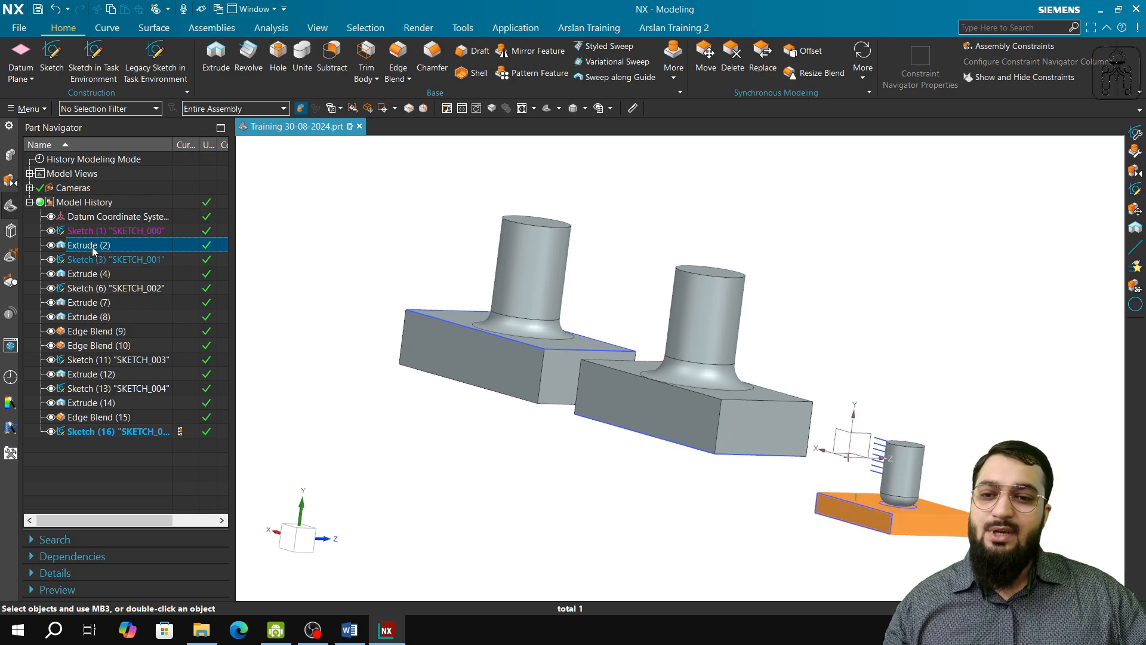
{"action": "right_click", "coordinate": [94, 249]}
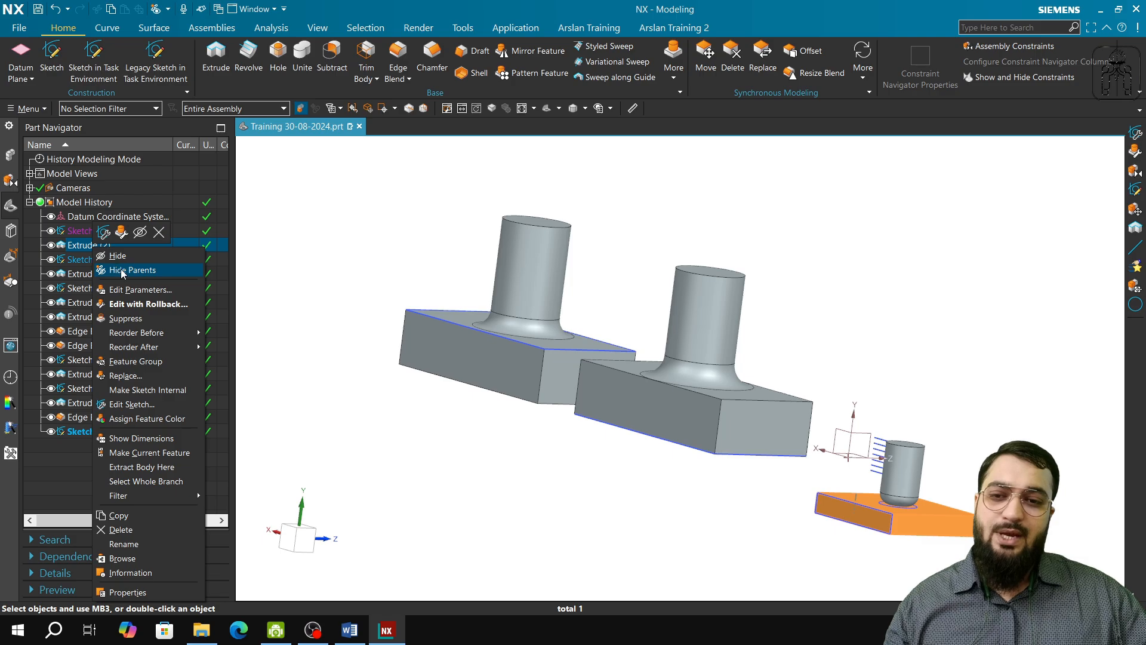
{"action": "left_click", "coordinate": [124, 271]}
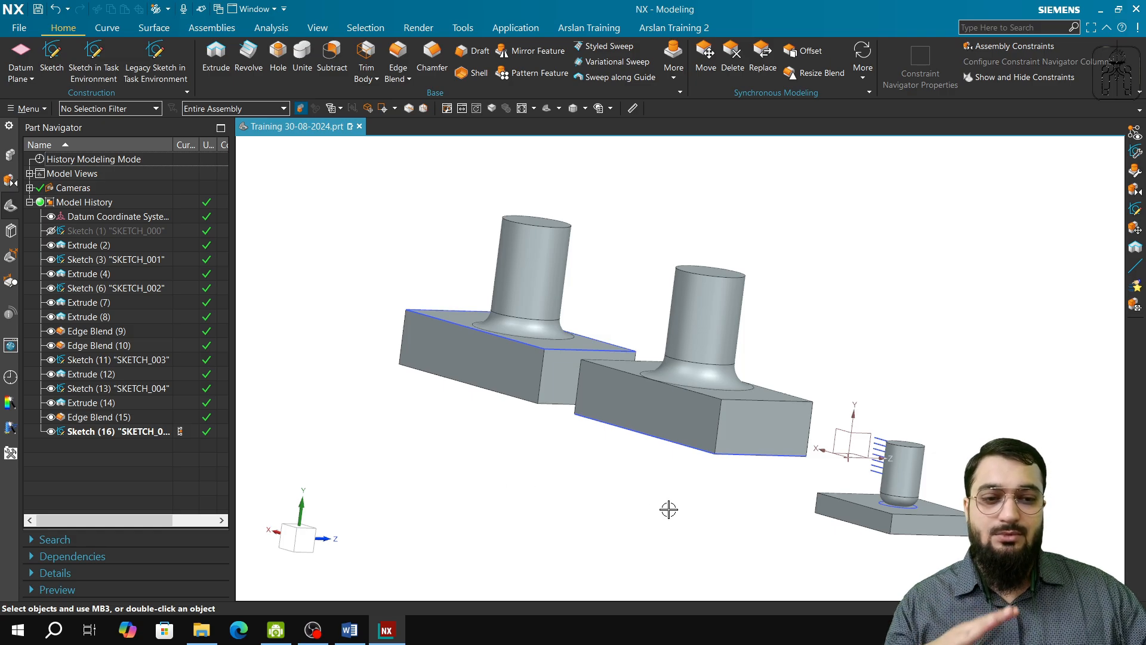
Step: Show the parents of Extrude (2), the small base plate
{"action": "middle_click_drag", "start_coordinate": [668, 509], "coordinate": [606, 507]}
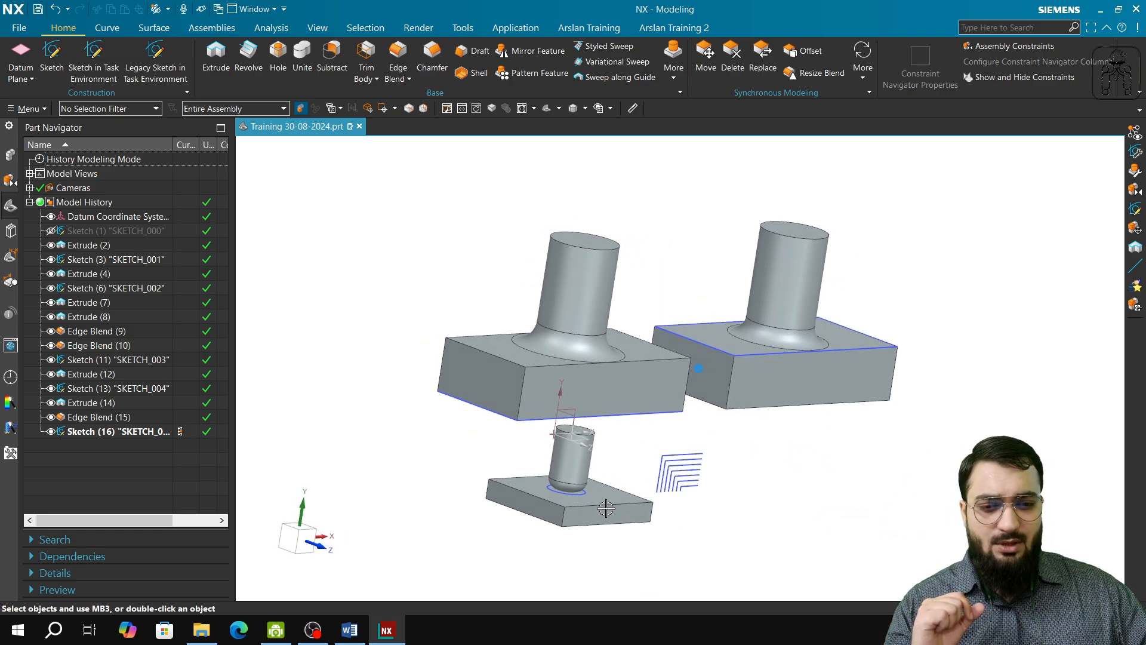
{"action": "scroll", "coordinate": [549, 508], "scroll_direction": "up", "scroll_amount": 3}
{"action": "right_click", "coordinate": [109, 245]}
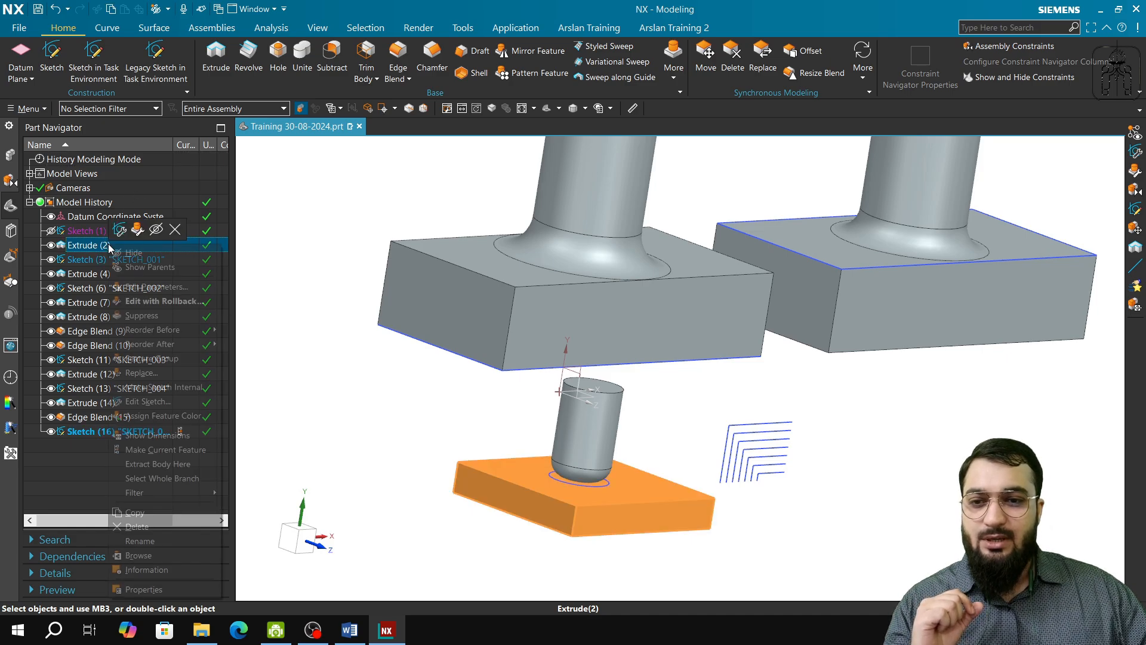
{"action": "left_click", "coordinate": [139, 267]}
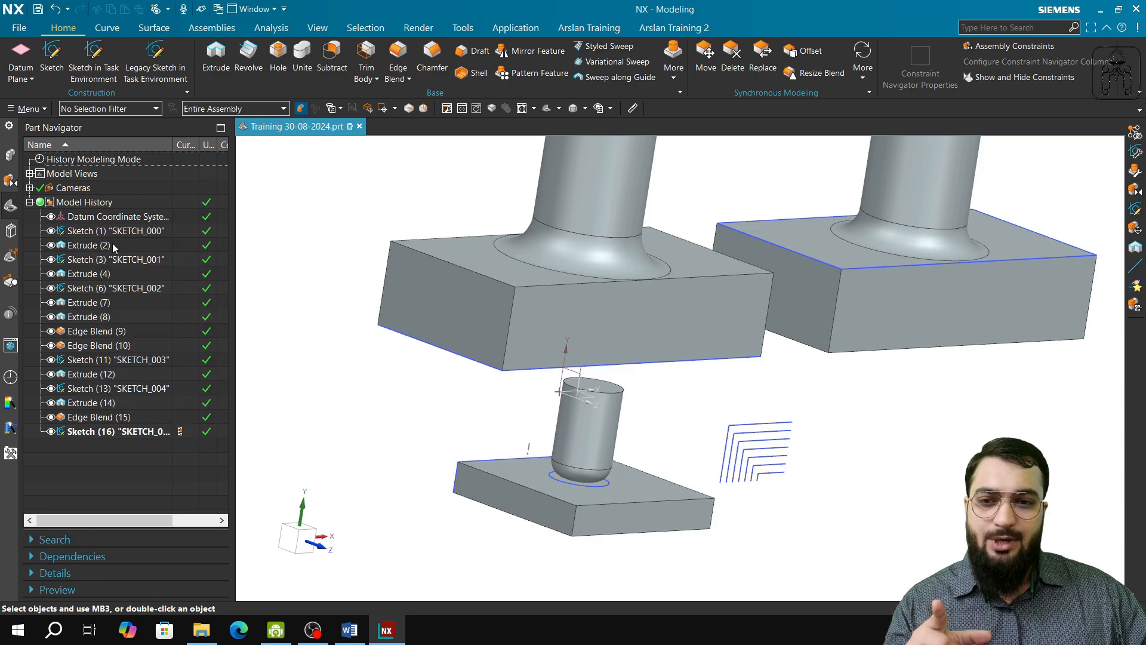
Step: Hide the parents of Extrude (2) once more, inspect the small plate, and show the parents again
{"action": "right_click", "coordinate": [107, 244]}
{"action": "left_click", "coordinate": [146, 268]}
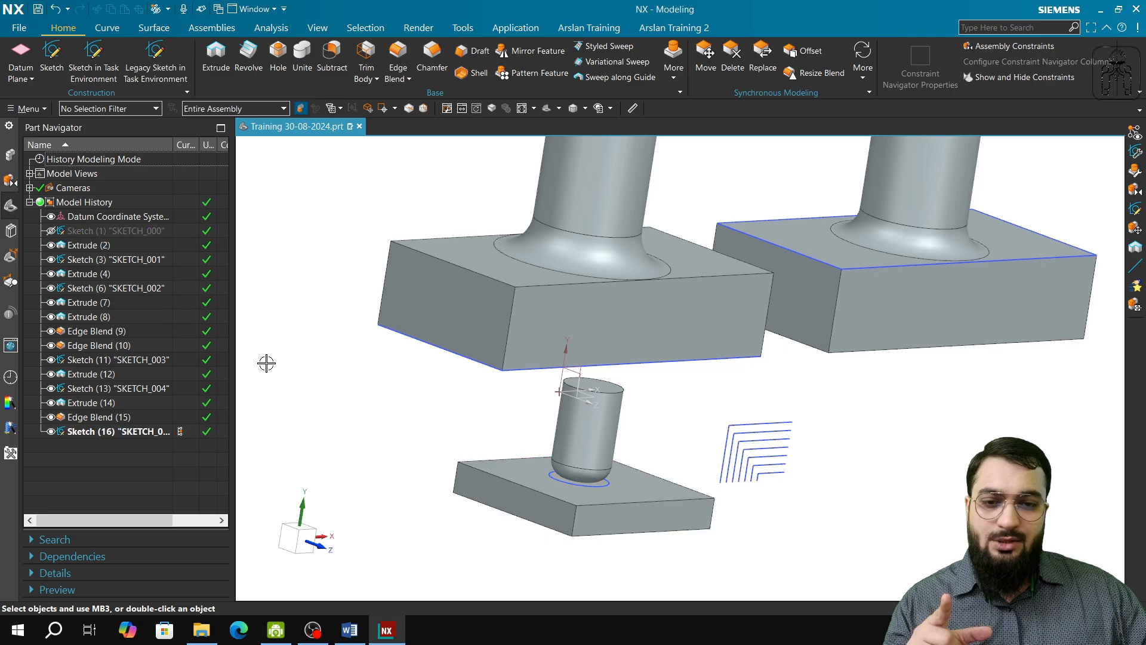
{"action": "left_click_drag", "start_coordinate": [421, 437], "coordinate": [399, 419]}
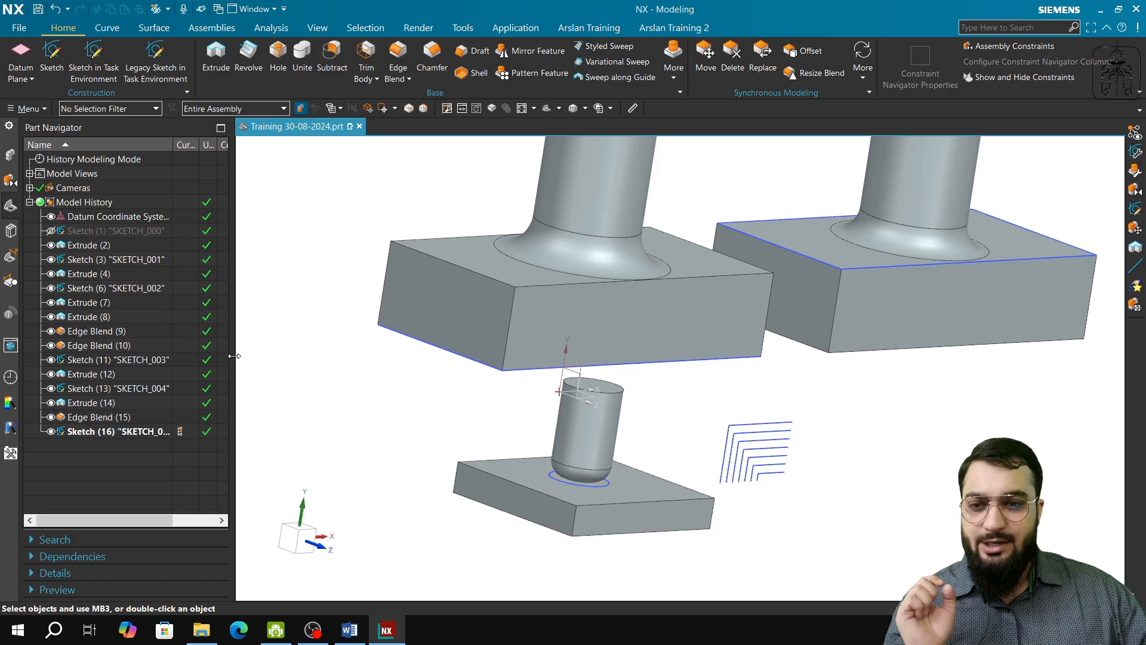
{"action": "right_click", "coordinate": [87, 245]}
{"action": "left_click", "coordinate": [124, 273]}
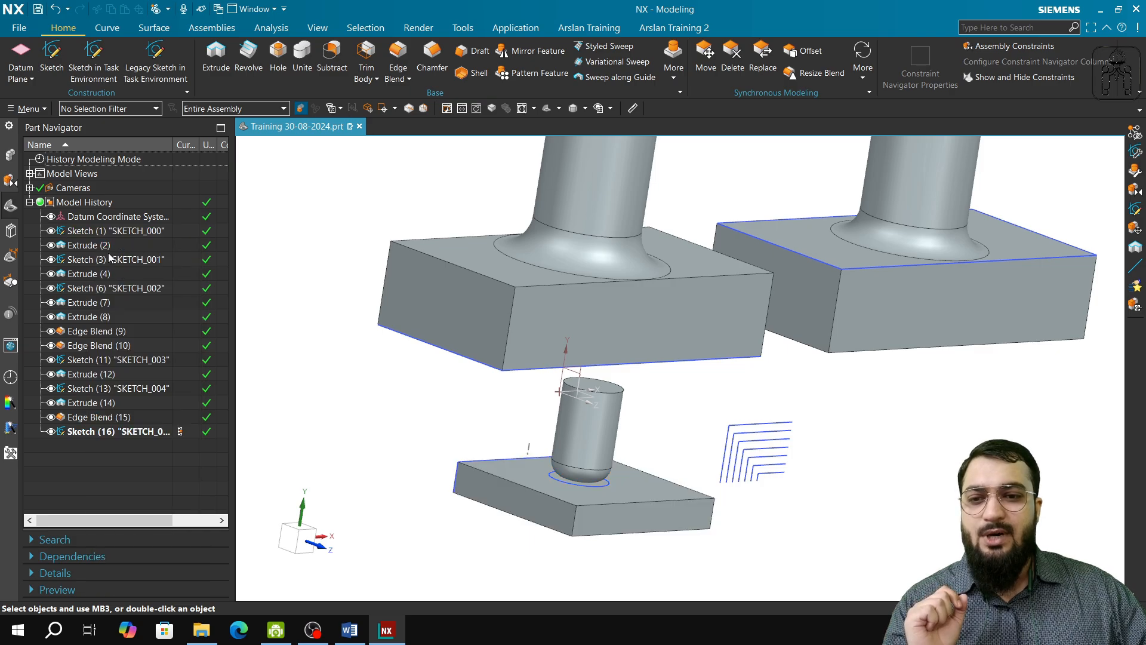
Step: Highlight Sketch (6) "SKETCH_002" and examine its profile on the underside of the larger plate
{"action": "left_click", "coordinate": [105, 290]}
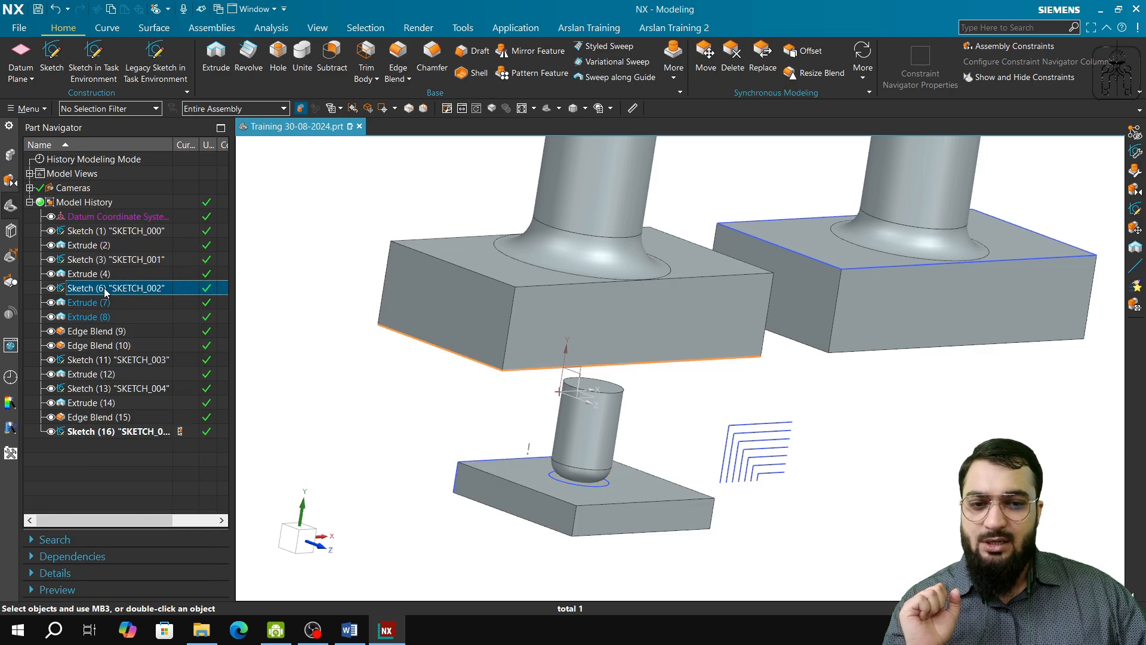
{"action": "middle_click_drag", "start_coordinate": [392, 435], "coordinate": [540, 366]}
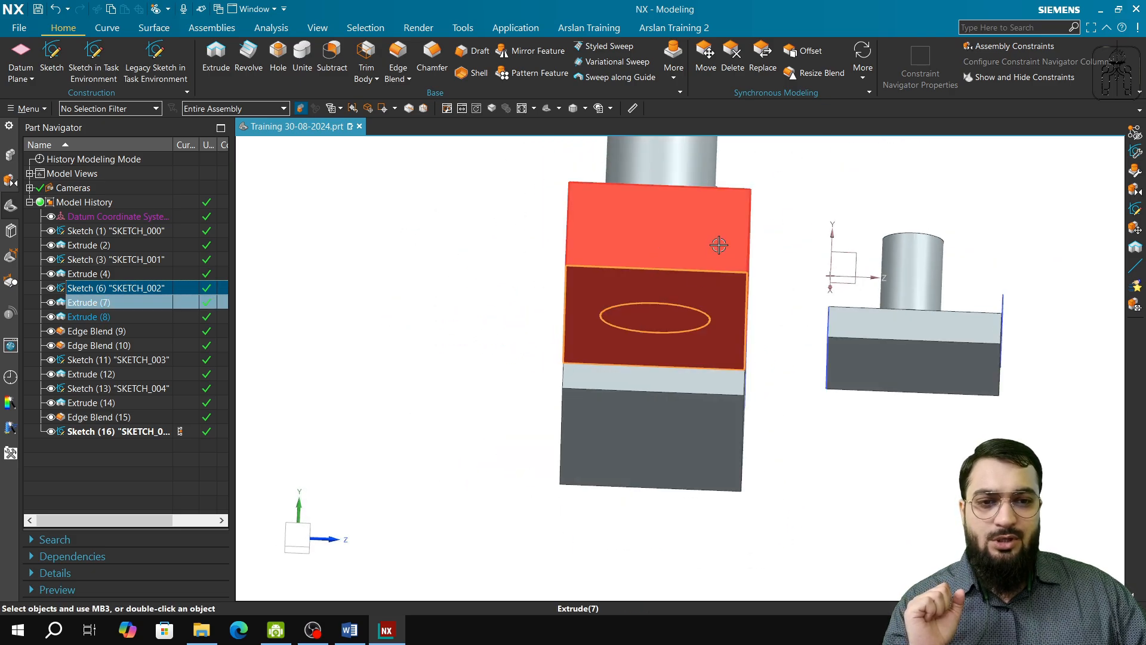
{"action": "middle_click_drag", "start_coordinate": [660, 299], "coordinate": [682, 468]}
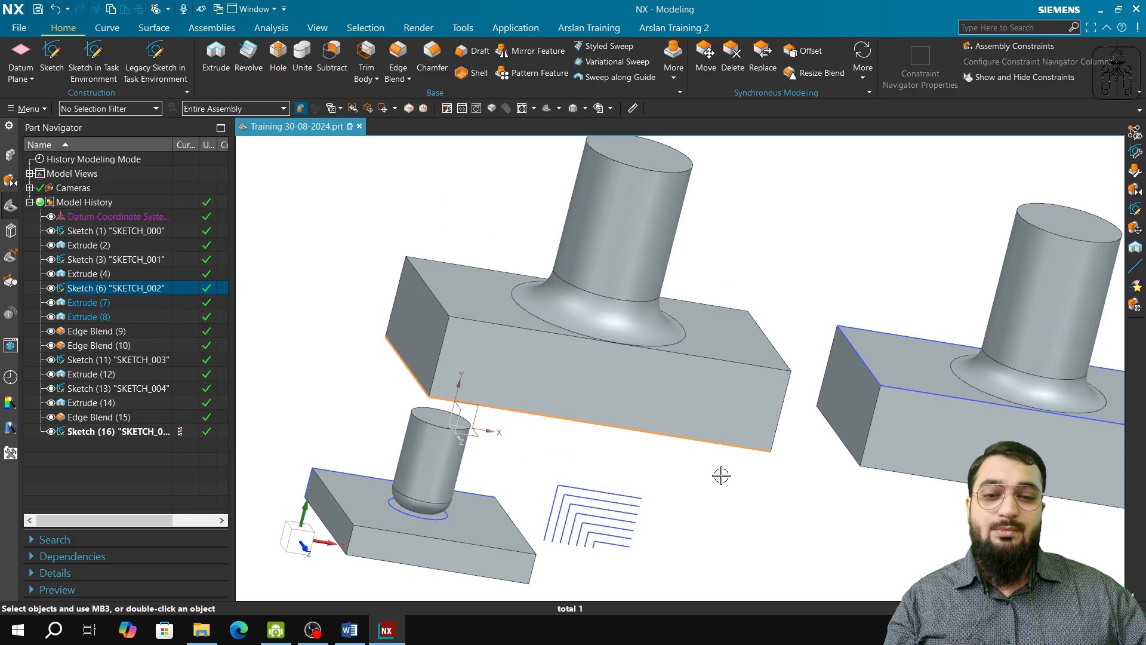
{"action": "mouse_move", "coordinate": [676, 484]}
{"action": "middle_mouse_down"}
{"action": "mouse_move", "coordinate": [750, 509]}
{"action": "mouse_move", "coordinate": [721, 543]}
{"action": "mouse_move", "coordinate": [675, 527]}
{"action": "mouse_move", "coordinate": [683, 543]}
{"action": "middle_mouse_up"}
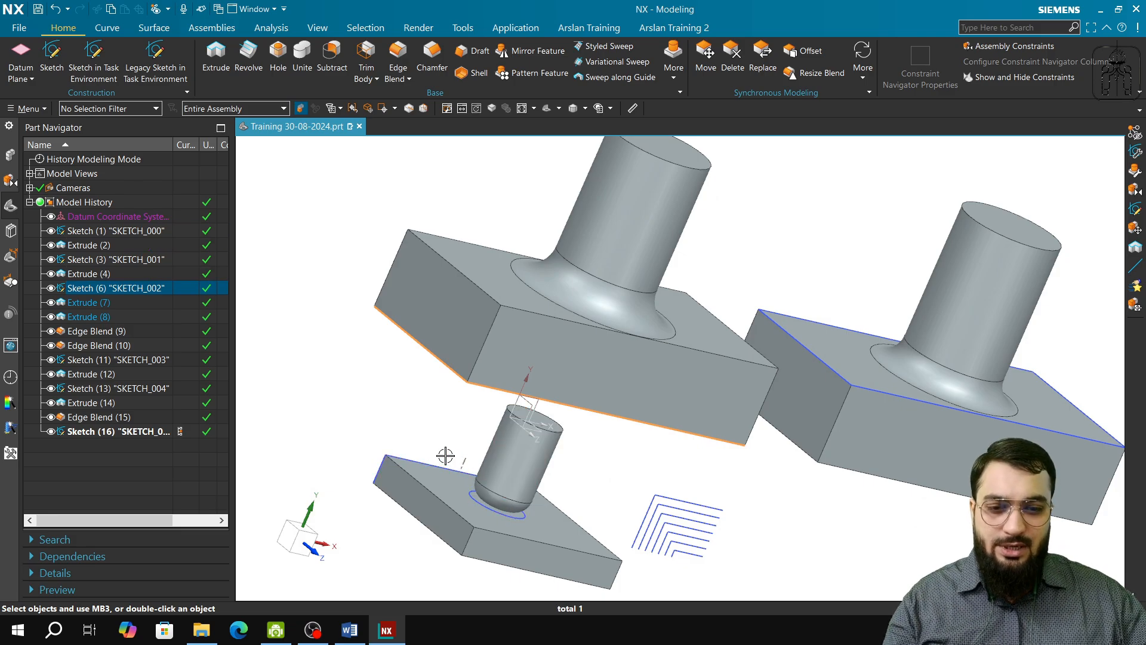
{"action": "middle_click_drag", "start_coordinate": [396, 380], "coordinate": [440, 366]}
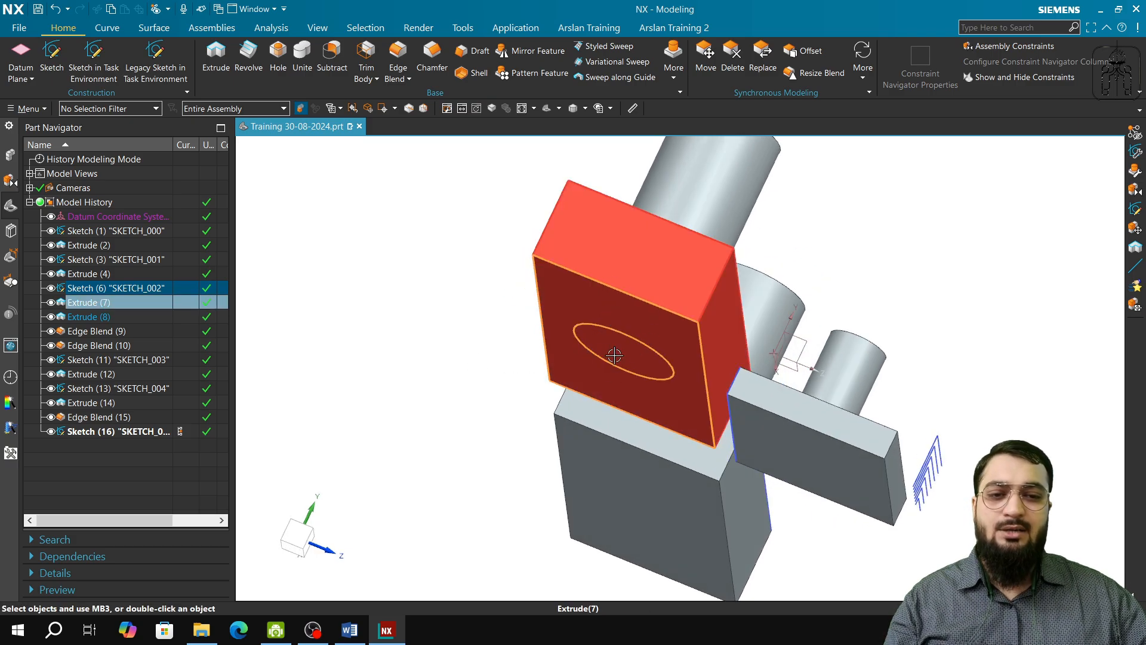
Step: Highlight Extrude (7) and Extrude (8) in turn, examine the plate and cylinder they form, and clear the selection
{"action": "left_click", "coordinate": [101, 303]}
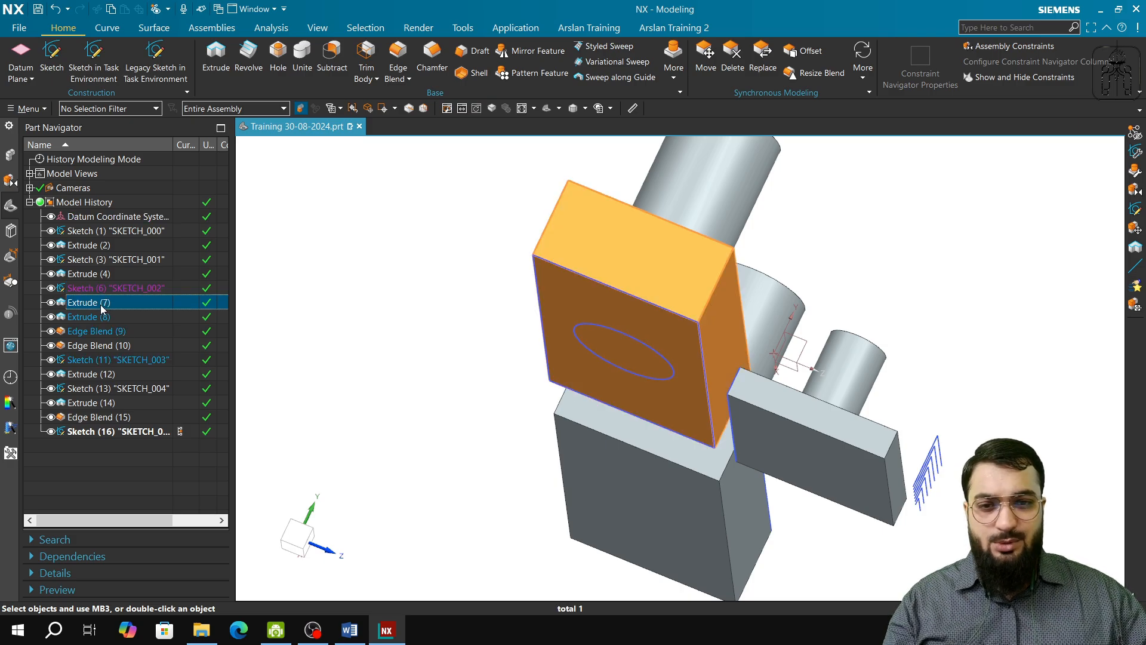
{"action": "left_click", "coordinate": [103, 317]}
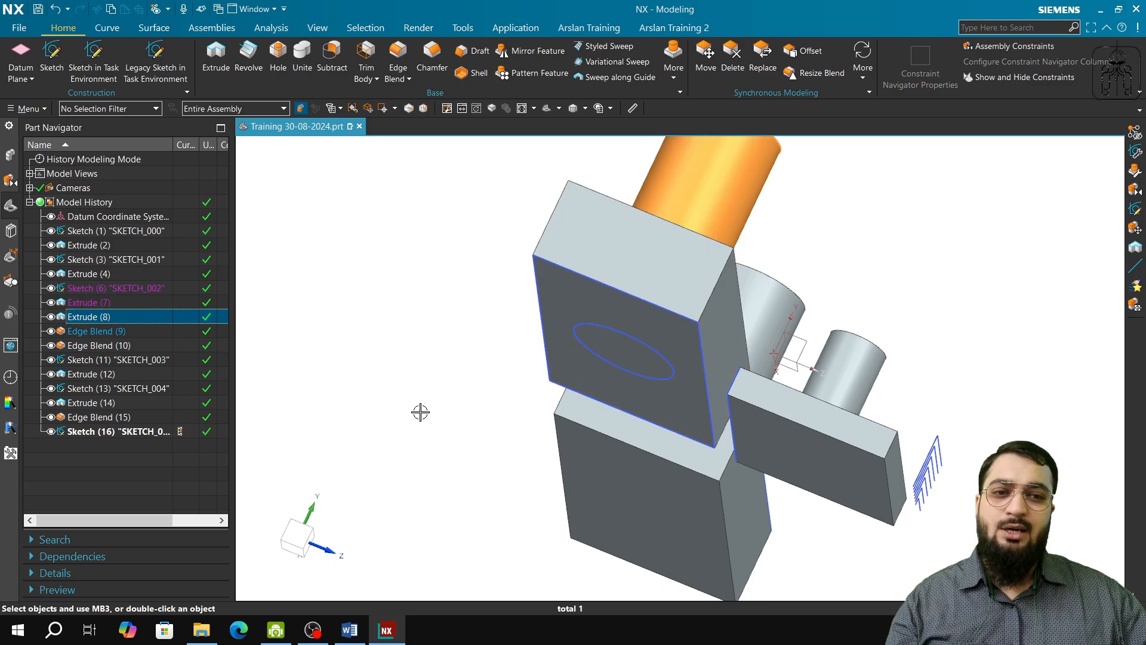
{"action": "middle_click_drag", "start_coordinate": [420, 412], "coordinate": [382, 388]}
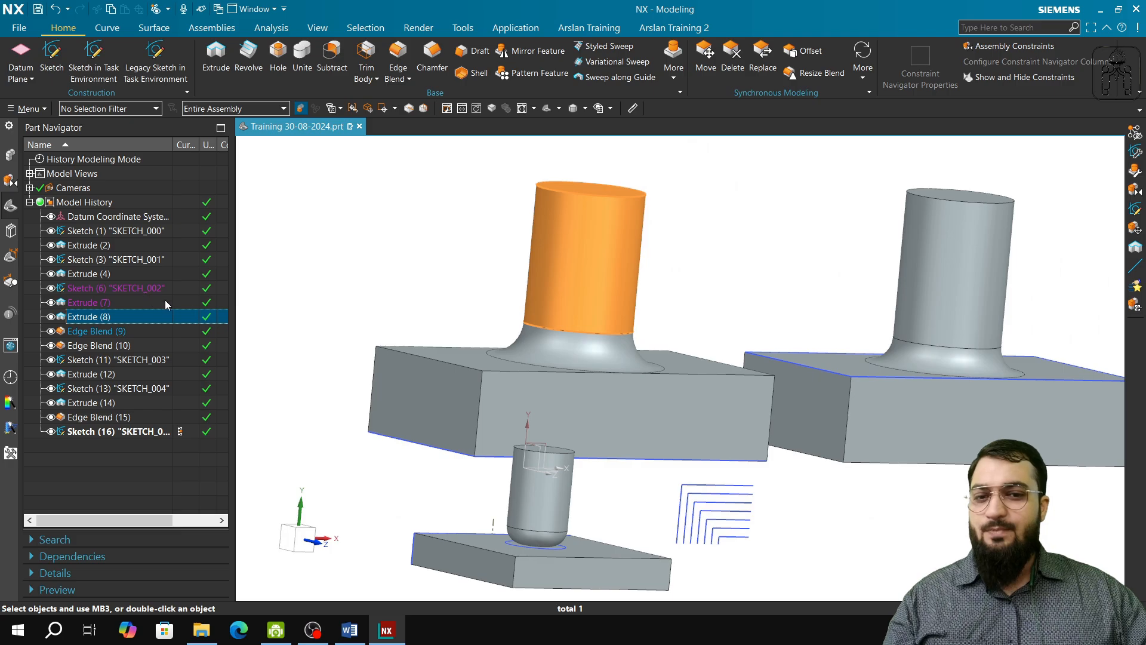
{"action": "left_click", "coordinate": [367, 232]}
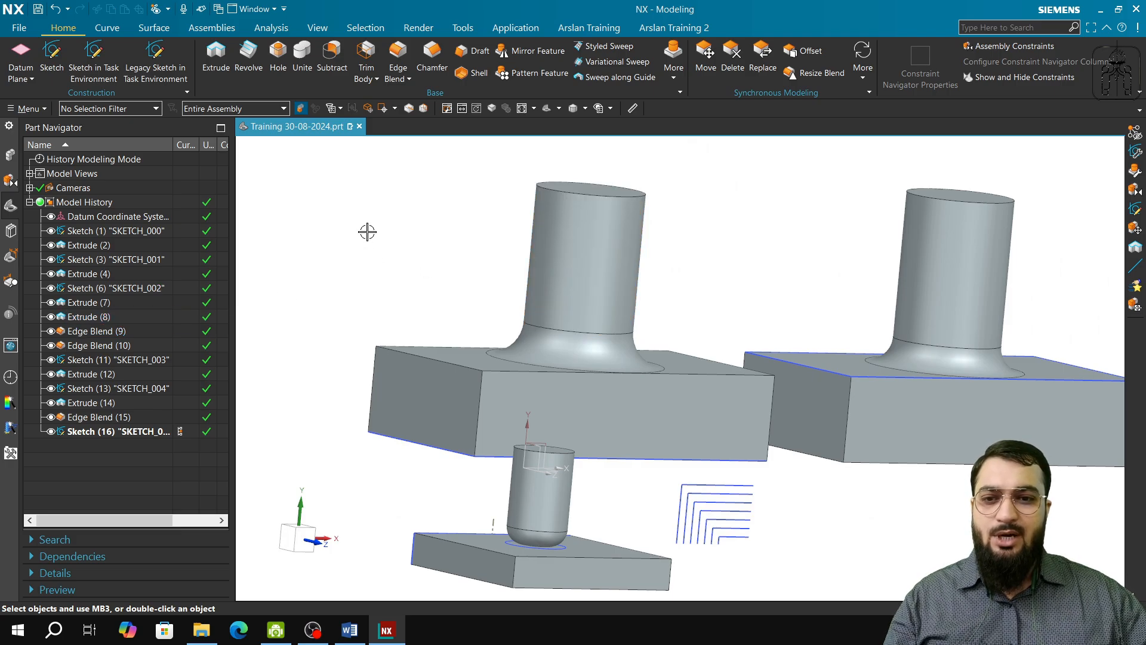
Step: Highlight Sketch (1) "SKETCH_000" and examine the small plate built from it against the two larger bodies
{"action": "left_click", "coordinate": [120, 232]}
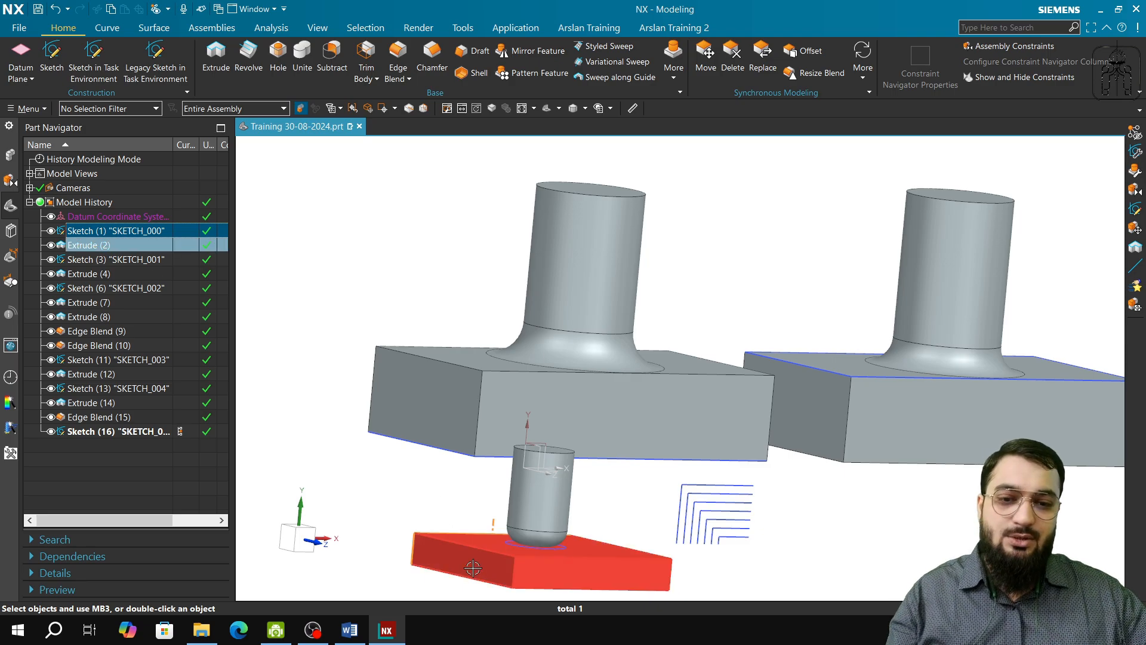
{"action": "middle_click_drag", "start_coordinate": [531, 561], "coordinate": [596, 556]}
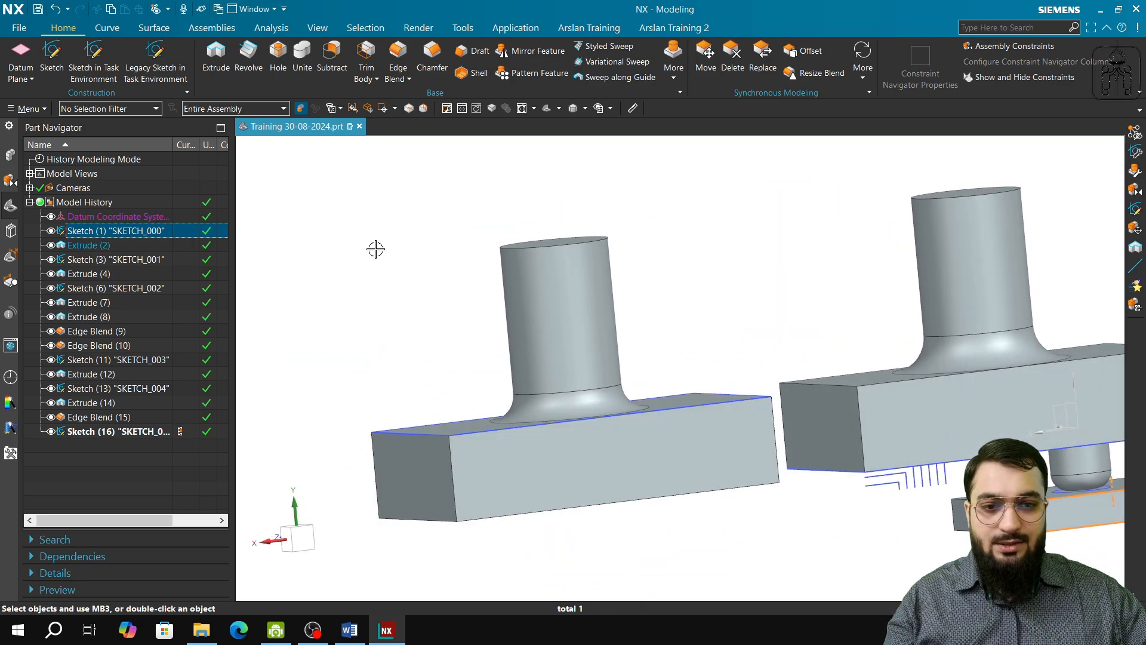
{"action": "middle_click_drag", "start_coordinate": [792, 530], "coordinate": [649, 575]}
{"action": "scroll", "coordinate": [650, 575], "scroll_direction": "down", "scroll_amount": 3}
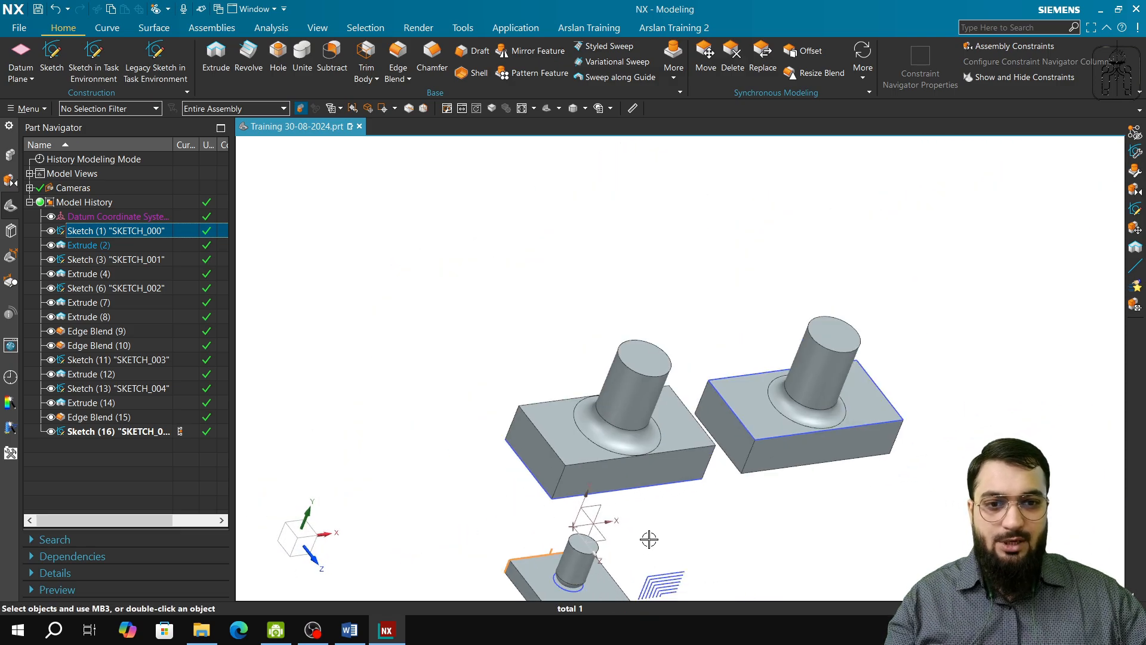
{"action": "left_click_drag", "start_coordinate": [433, 287], "coordinate": [972, 508]}
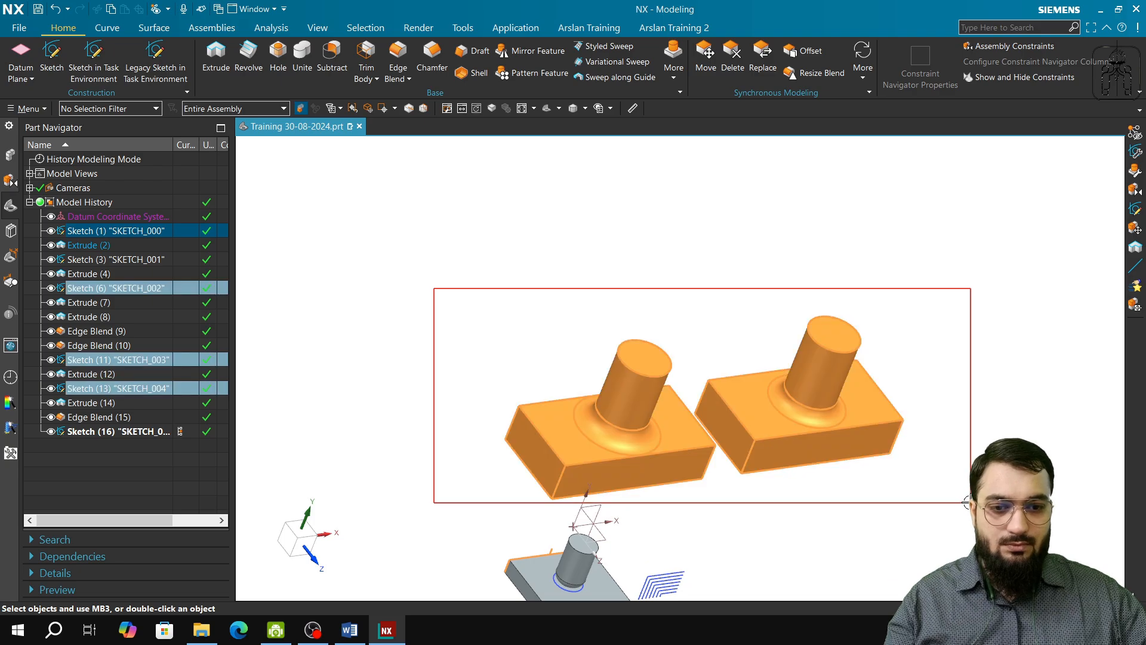
{"action": "right_click", "coordinate": [652, 447]}
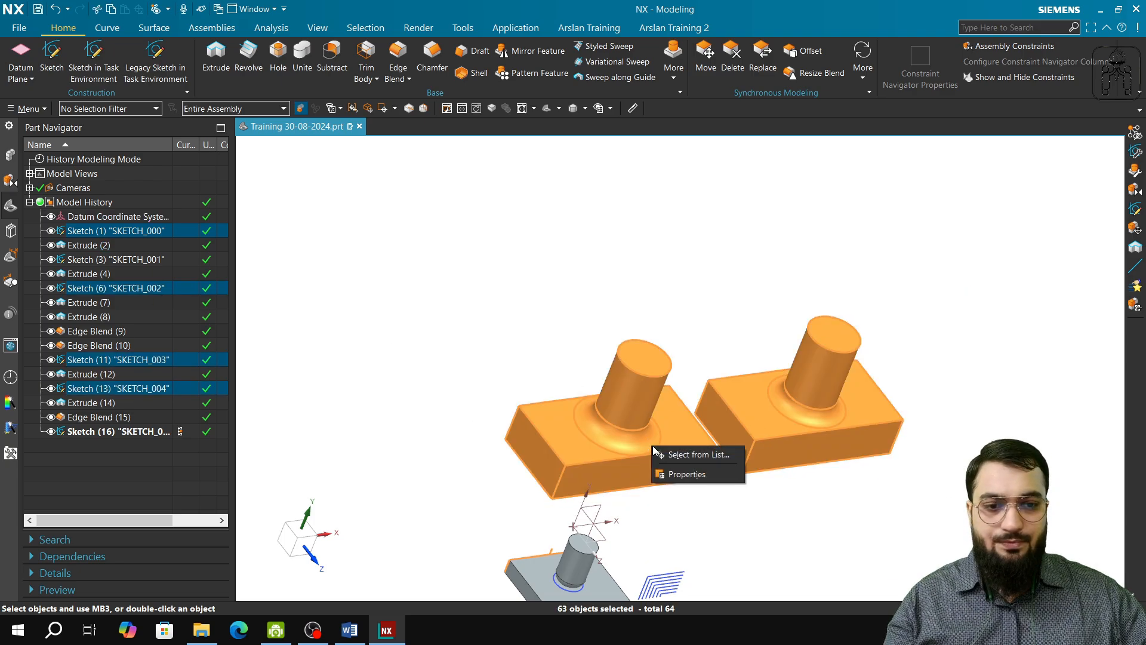
{"action": "right_click", "coordinate": [128, 290]}
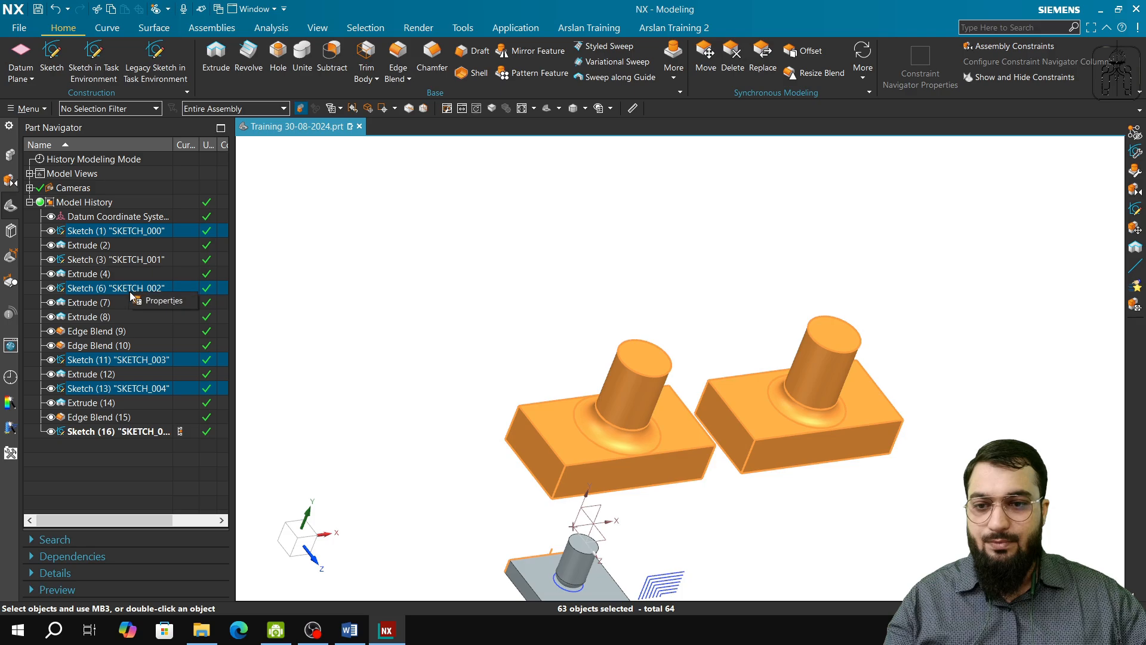
Step: Suppress Sketch (16) "SKETCH_005", the nested corner lines beside the small plate
{"action": "left_click", "coordinate": [115, 361]}
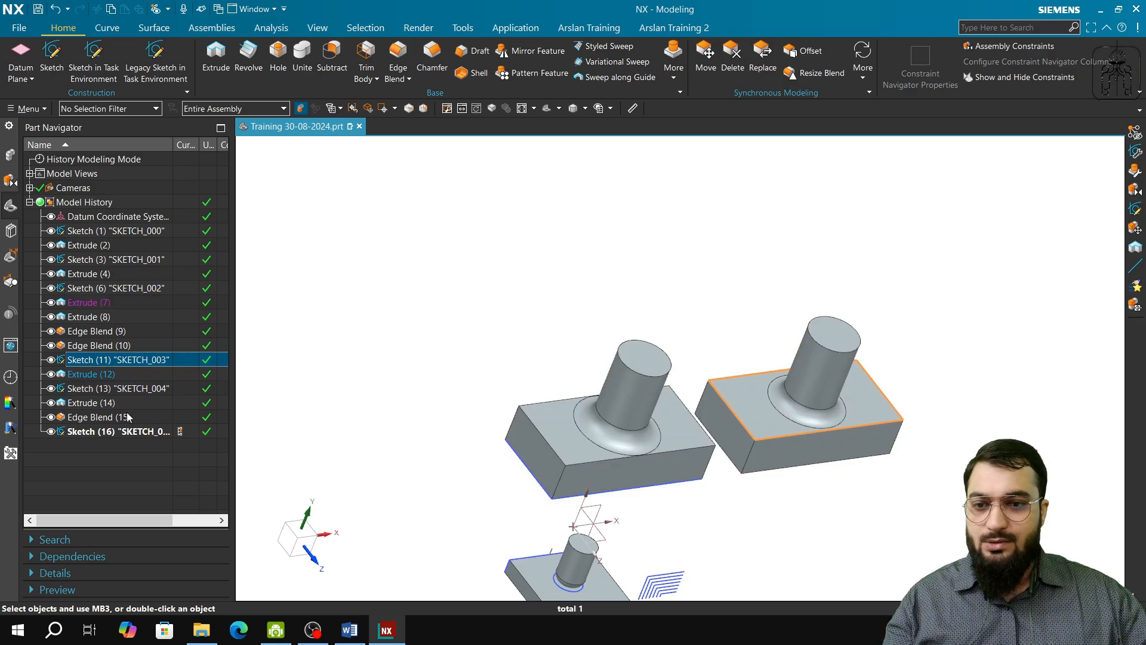
{"action": "left_click", "coordinate": [115, 389]}
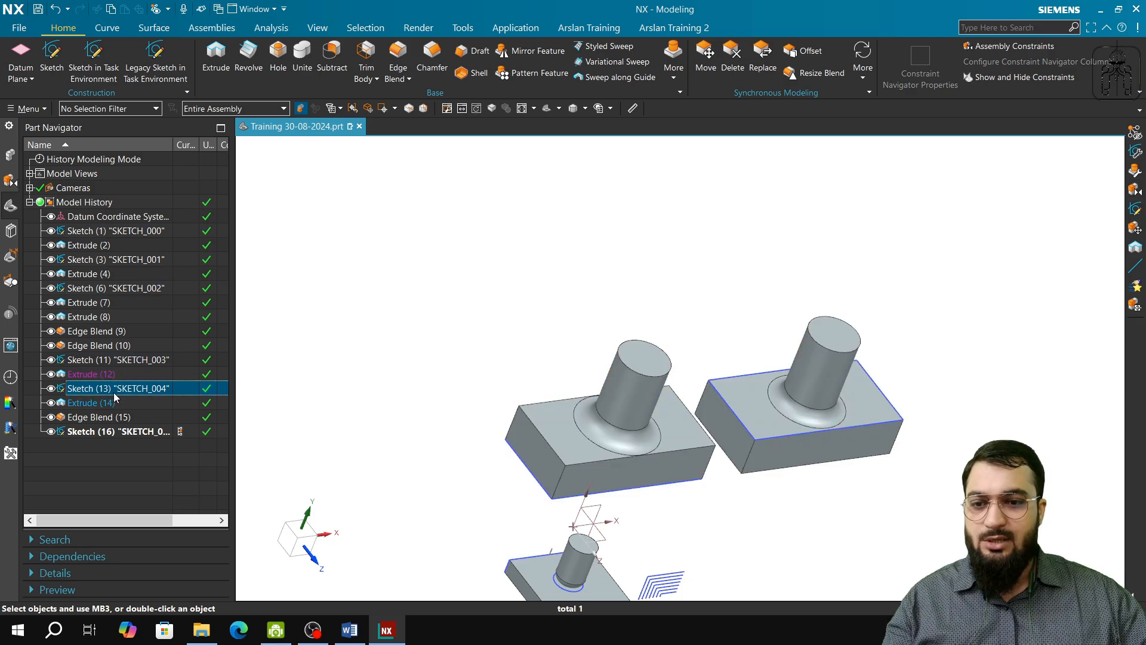
{"action": "left_click", "coordinate": [123, 436]}
{"action": "right_click", "coordinate": [123, 435]}
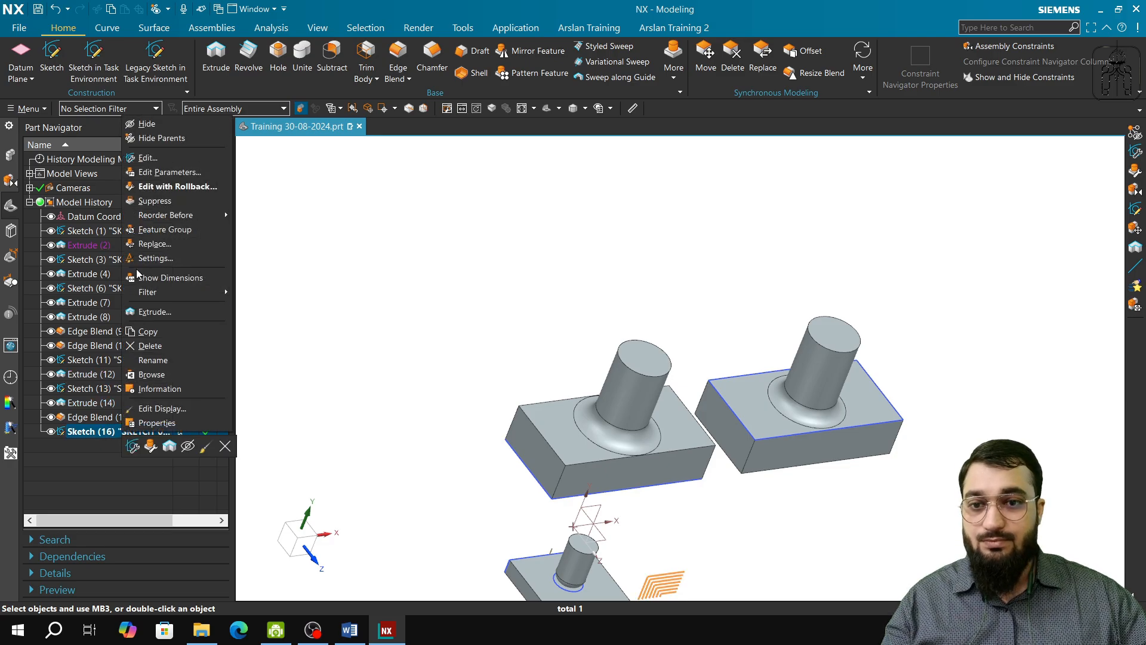
{"action": "left_click", "coordinate": [161, 199]}
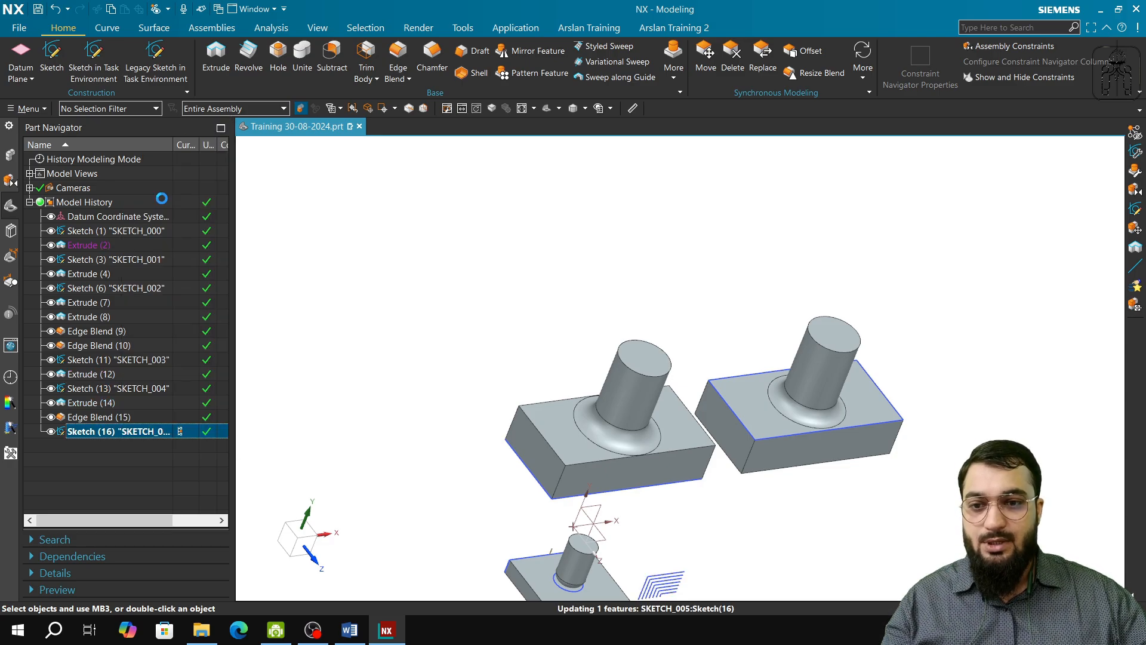
Step: Suppress Sketch (13) "SKETCH_004" together with its dependent cylinder Extrude (14) and Edge Blend (15)
{"action": "right_click", "coordinate": [105, 419]}
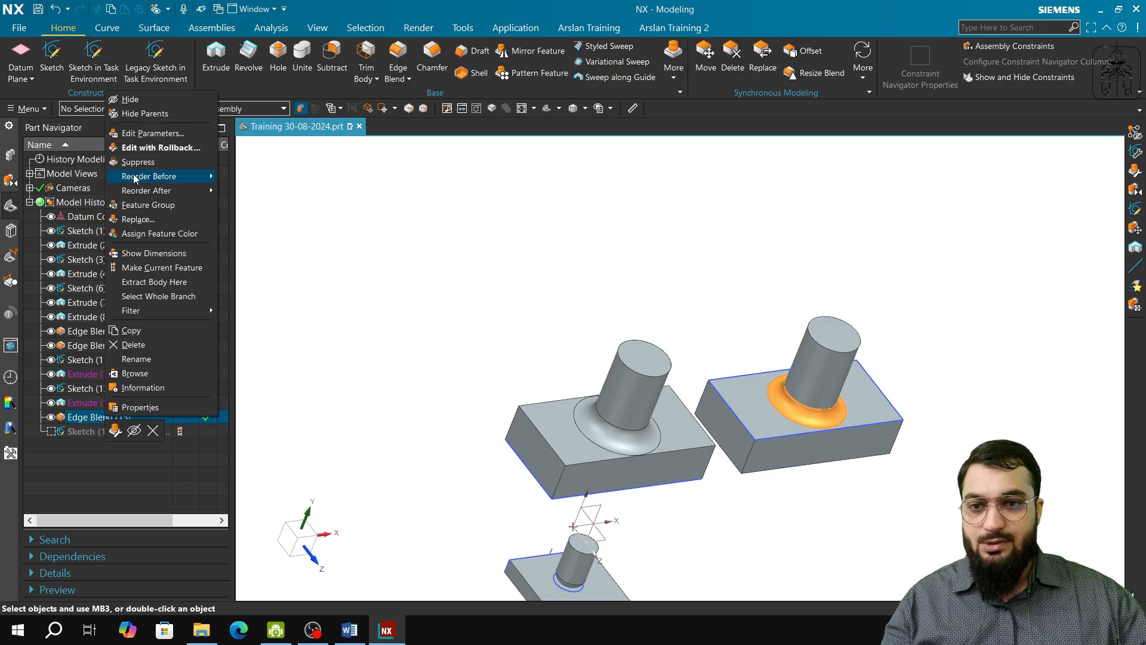
{"action": "left_click", "coordinate": [71, 376]}
{"action": "left_click", "coordinate": [99, 390]}
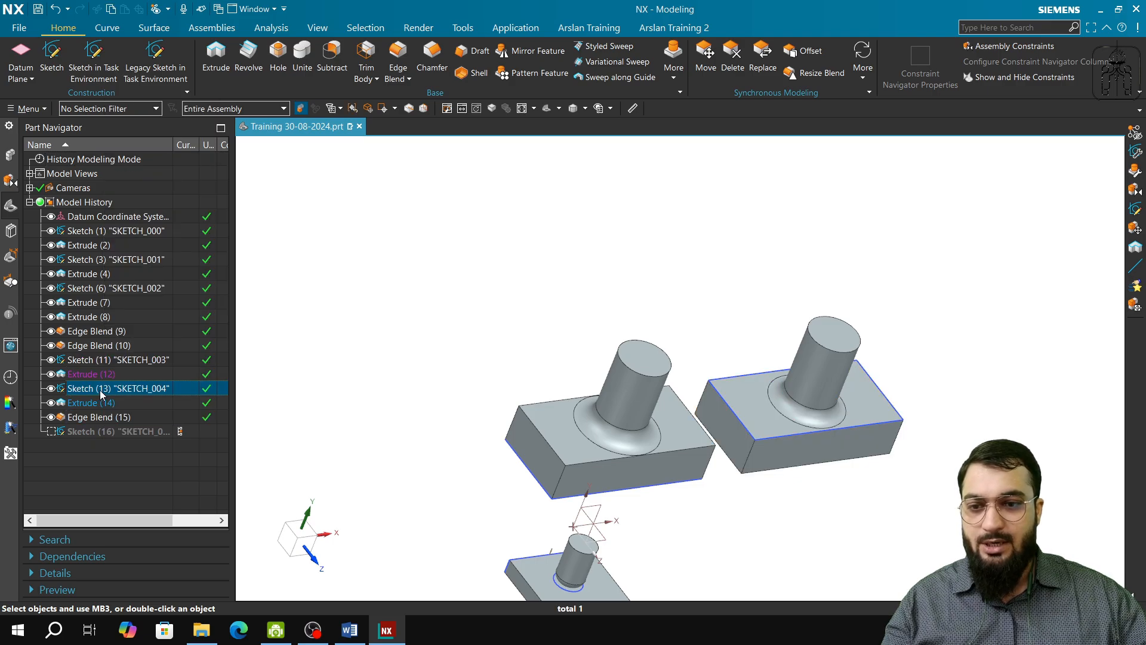
{"action": "right_click", "coordinate": [99, 389]}
{"action": "left_click", "coordinate": [143, 128]}
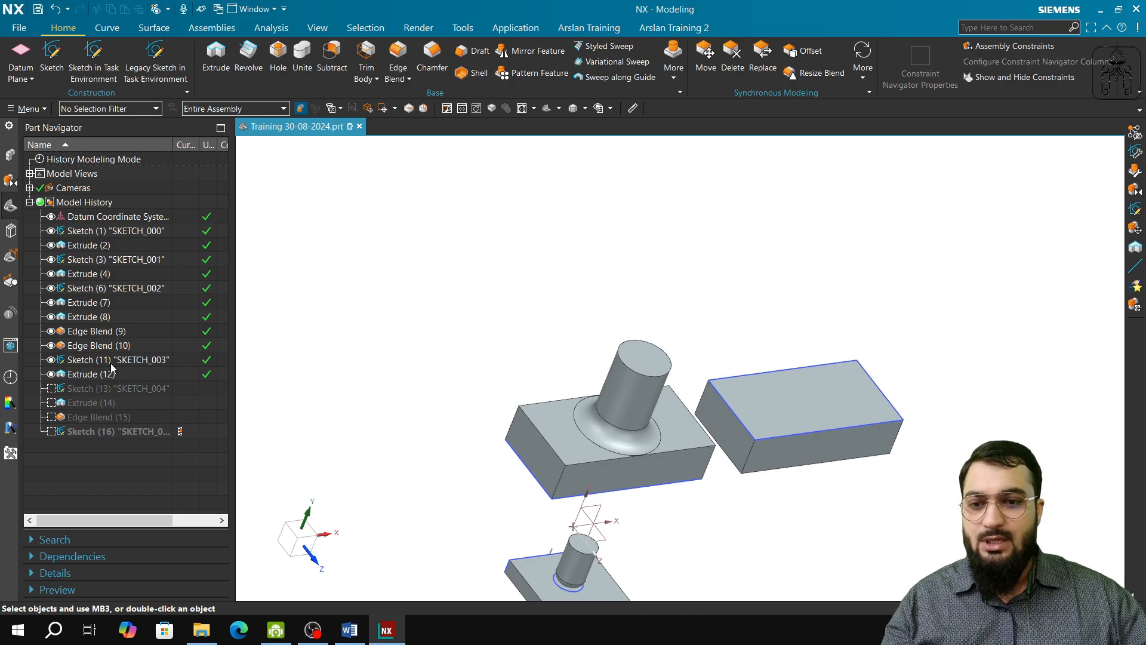
Step: Suppress Sketch (11) "SKETCH_003" and Sketch (6) "SKETCH_002" with their dependent features, leaving only the small plate and cylinder
{"action": "right_click", "coordinate": [111, 370]}
{"action": "left_click", "coordinate": [144, 118]}
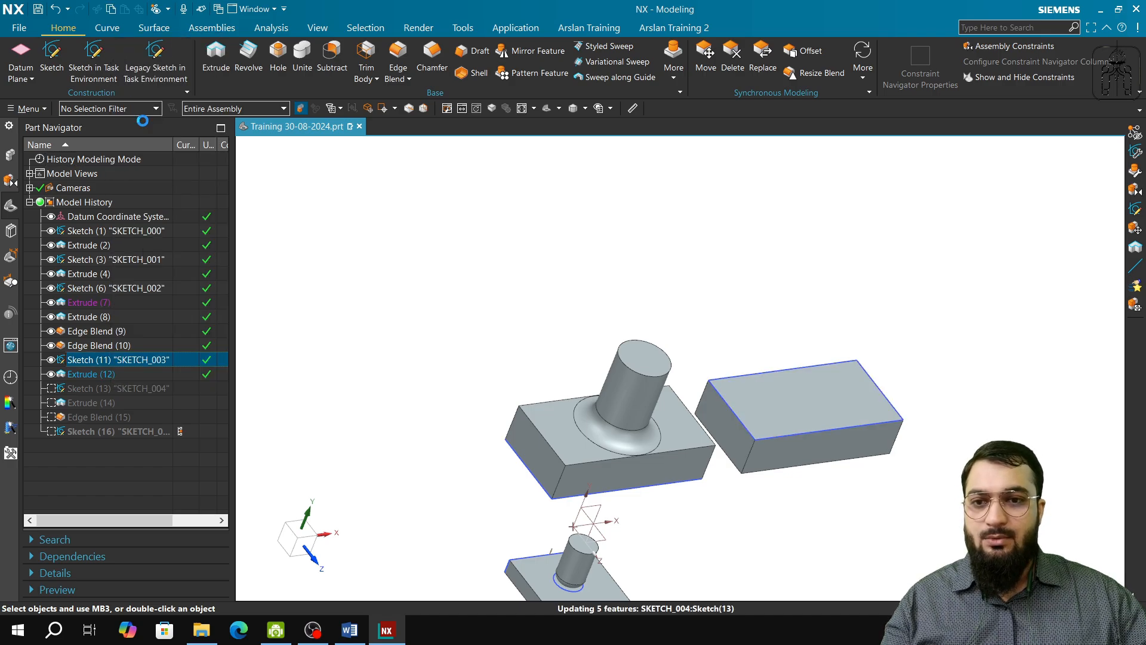
{"action": "right_click", "coordinate": [120, 290]}
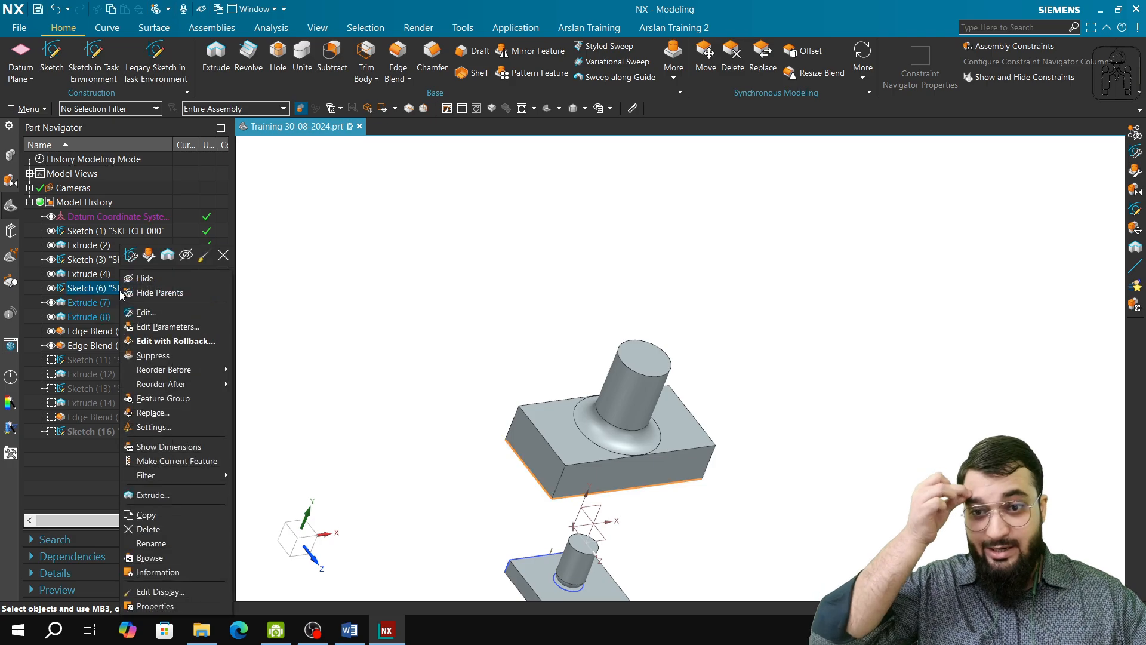
{"action": "left_click", "coordinate": [163, 357]}
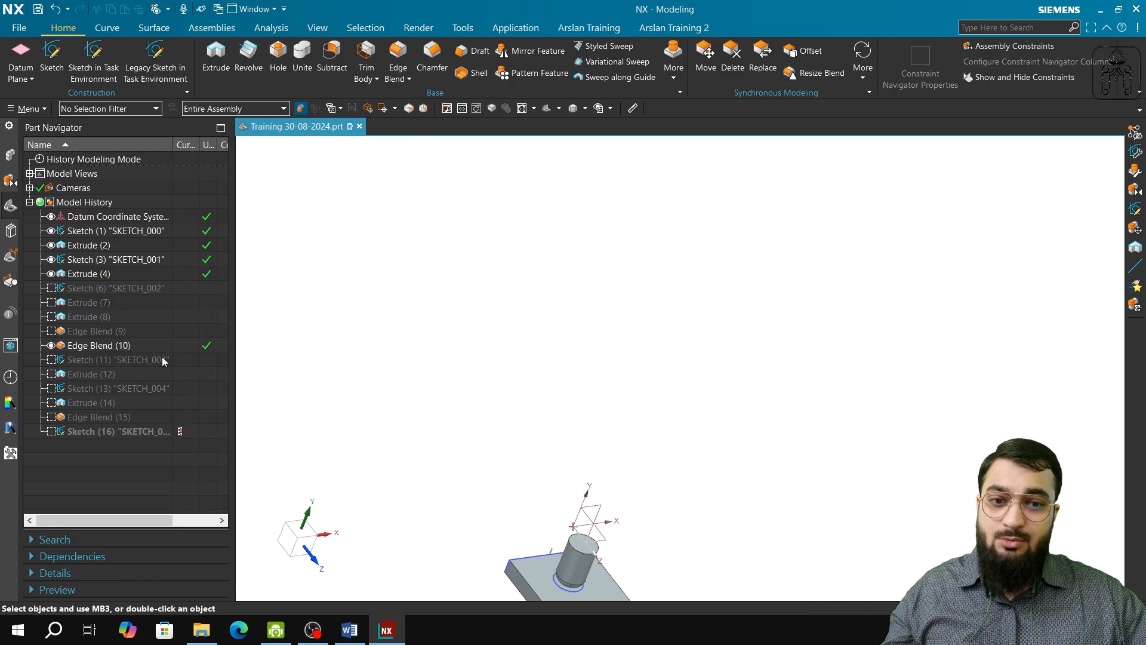
Step: Fit the small plate and cylinder in view, highlight Sketch (1) "SKETCH_000", and orient the view perpendicular to its plane
{"action": "left_click", "coordinate": [522, 108]}
{"action": "mouse_move", "coordinate": [614, 440]}
{"action": "middle_mouse_down"}
{"action": "mouse_move", "coordinate": [596, 406]}
{"action": "mouse_move", "coordinate": [614, 404]}
{"action": "mouse_move", "coordinate": [615, 424]}
{"action": "middle_mouse_up"}
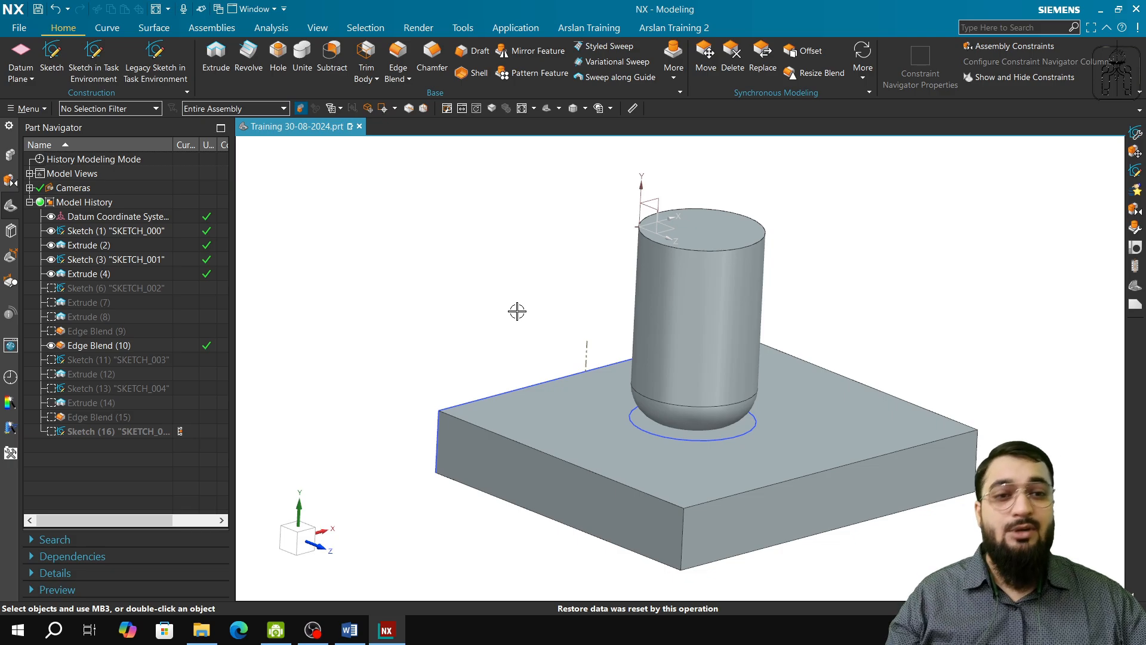
{"action": "middle_click_drag", "start_coordinate": [515, 331], "coordinate": [636, 366]}
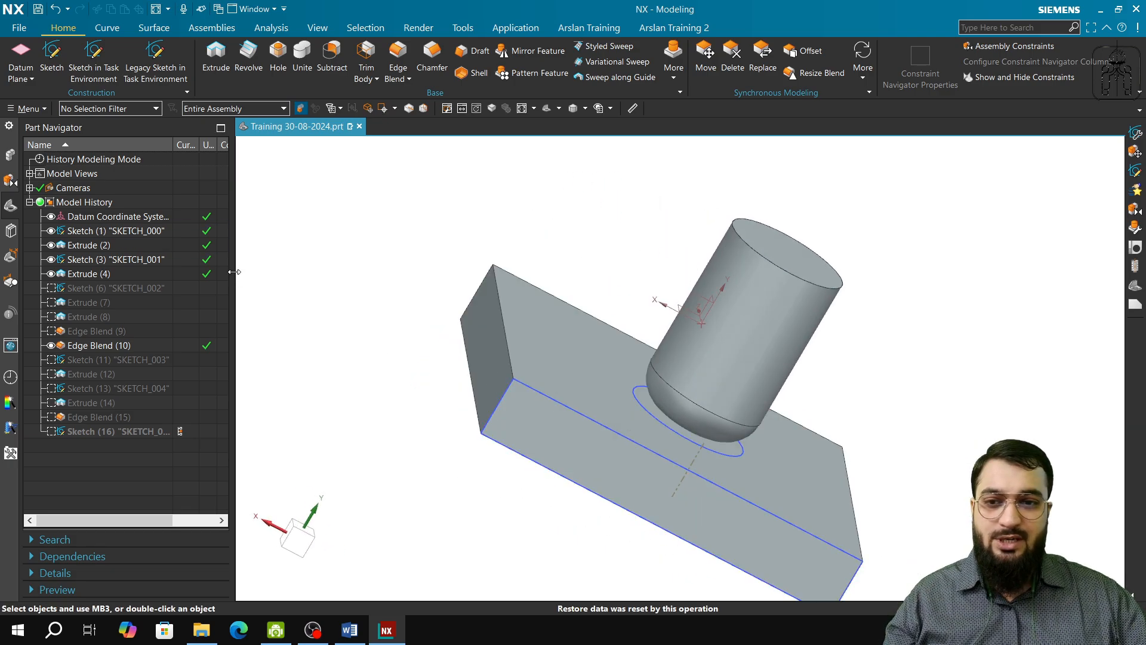
{"action": "left_click", "coordinate": [130, 230]}
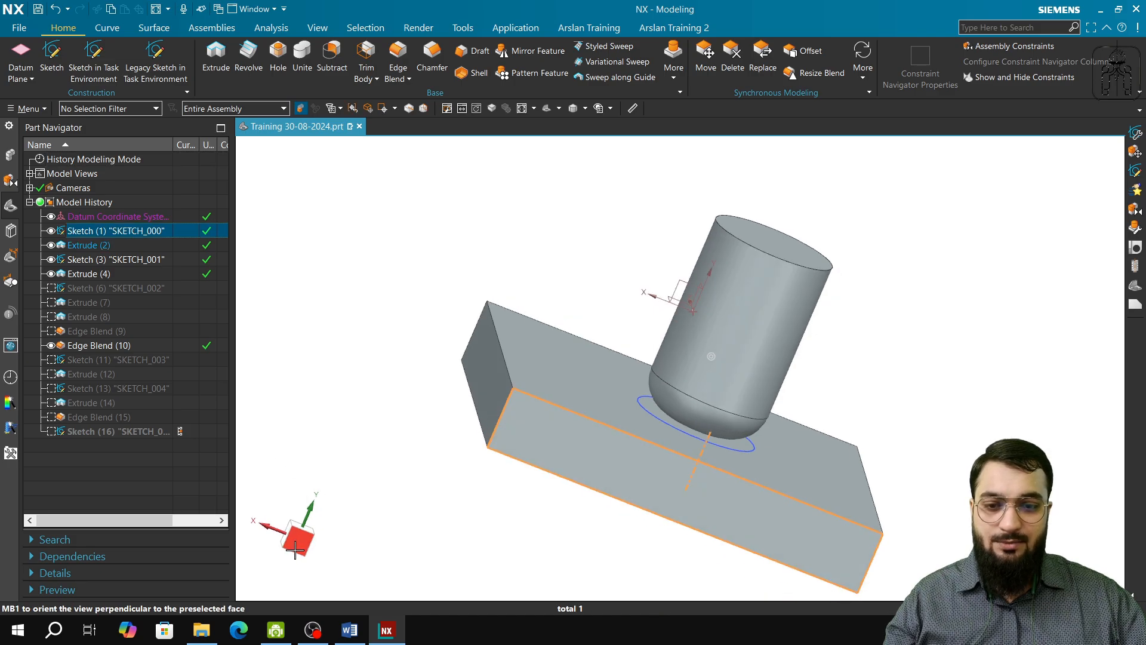
{"action": "left_click", "coordinate": [297, 537]}
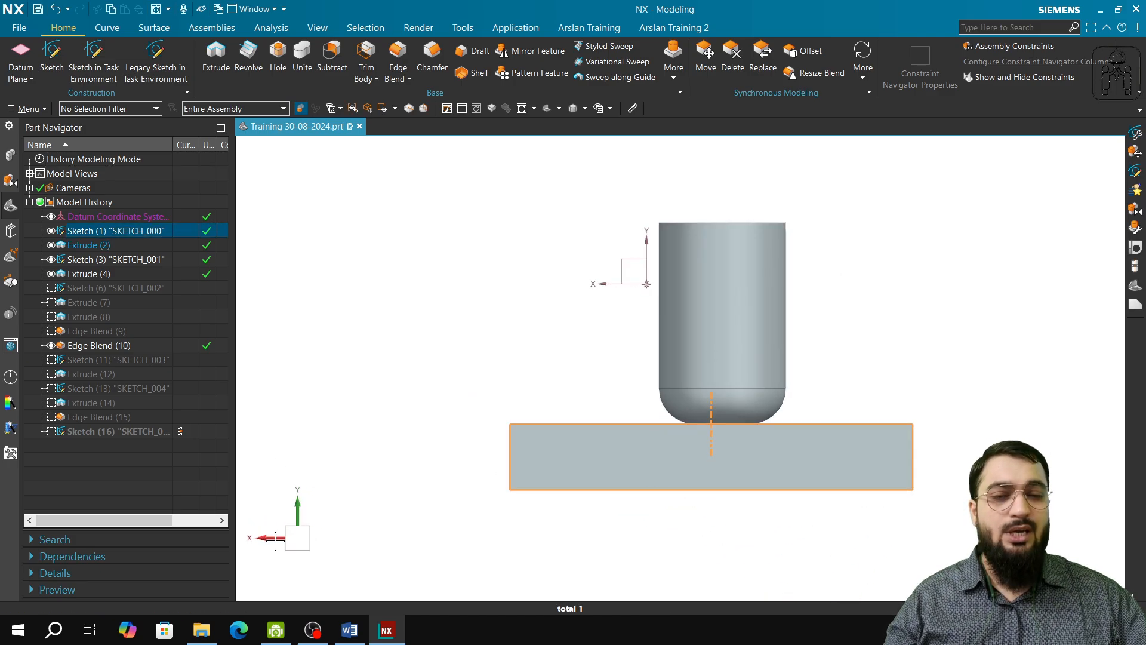
Step: Examine Sketch (1) and Sketch (3) on the small plate from several angles and highlight Edge Blend (10) at the cylinder's base
{"action": "middle_click_drag", "start_coordinate": [708, 464], "coordinate": [691, 529]}
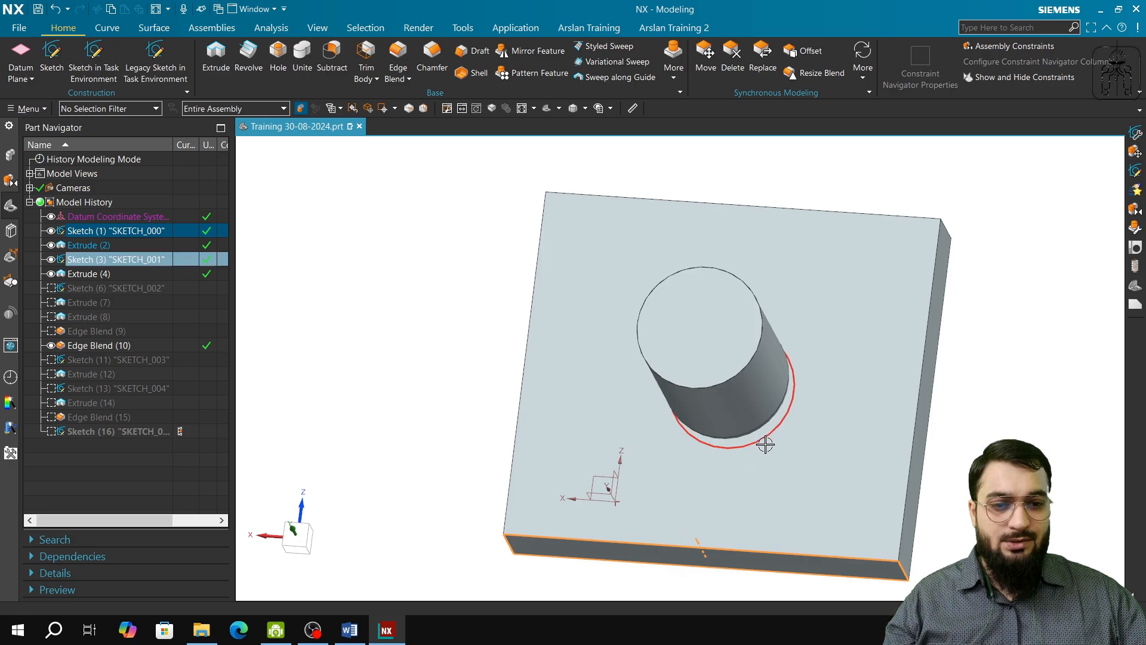
{"action": "left_click", "coordinate": [297, 535]}
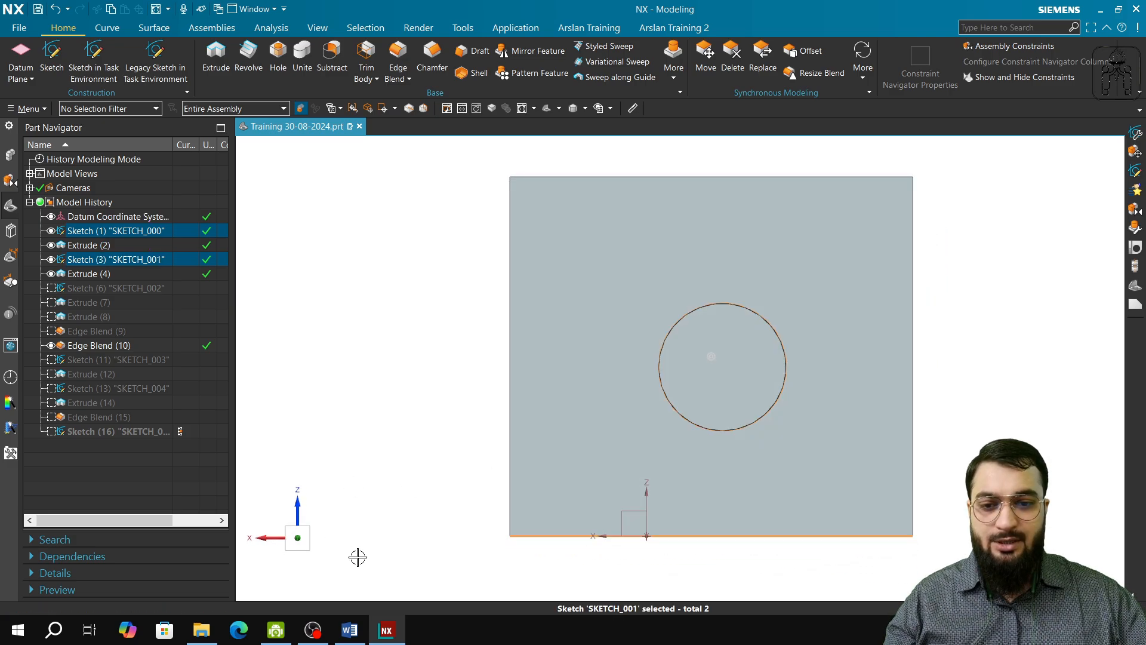
{"action": "middle_click_drag", "start_coordinate": [517, 499], "coordinate": [518, 431]}
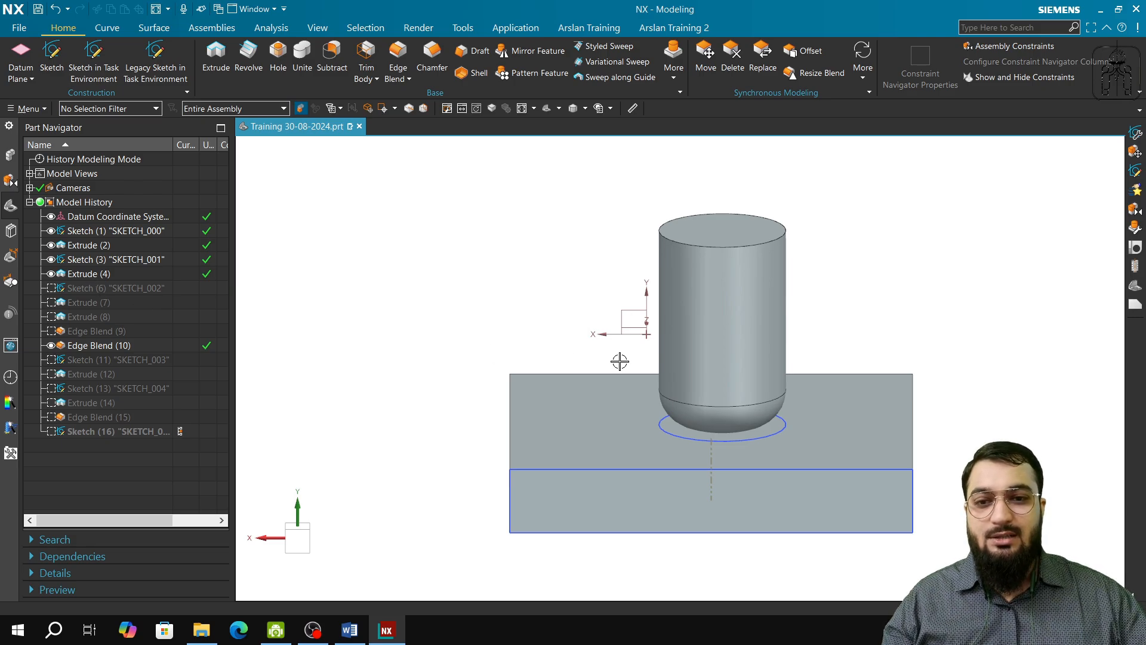
{"action": "scroll", "coordinate": [774, 430], "scroll_direction": "down", "scroll_amount": 2}
{"action": "scroll", "coordinate": [775, 425], "scroll_direction": "up", "scroll_amount": 6}
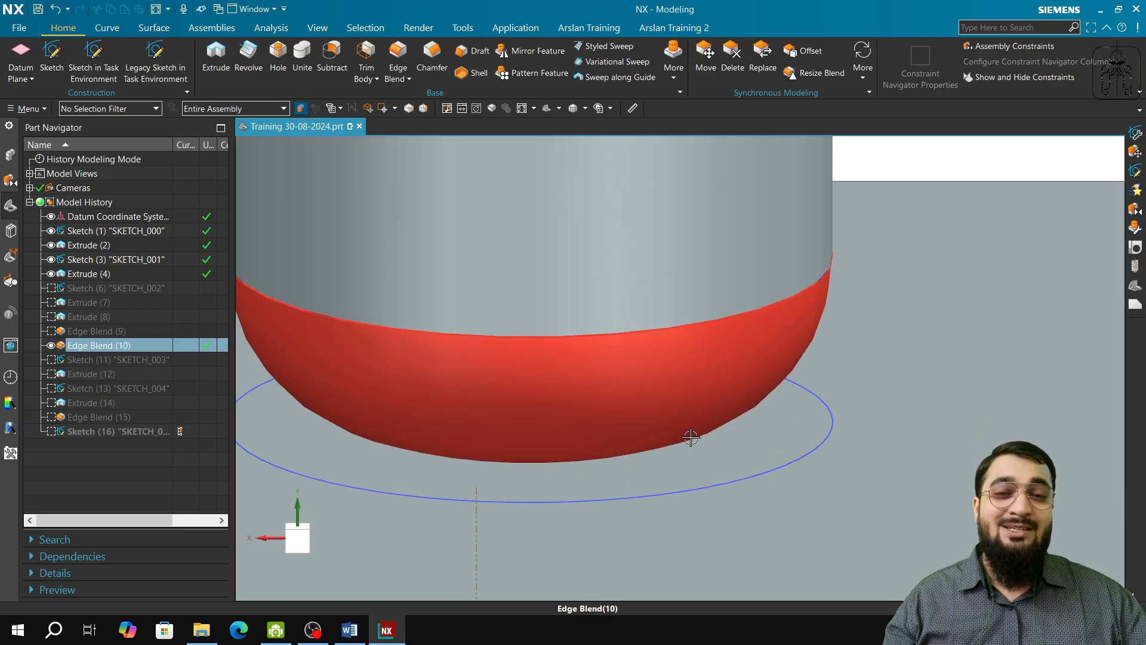
{"action": "scroll", "coordinate": [727, 459], "scroll_direction": "down", "scroll_amount": 5}
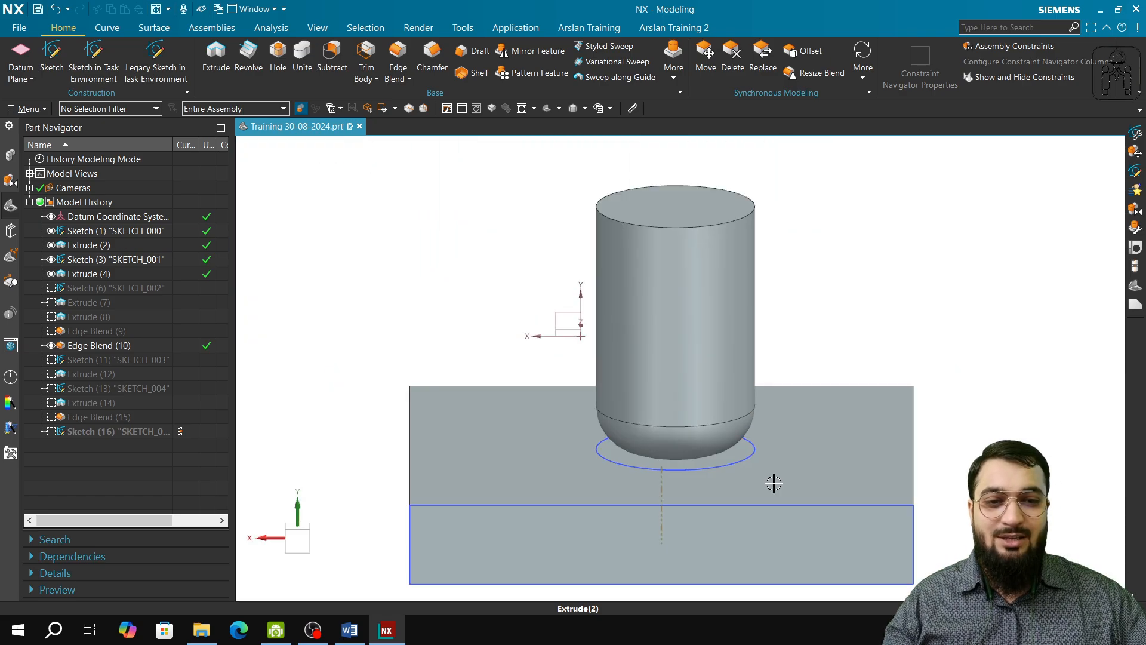
{"action": "middle_click_drag", "start_coordinate": [773, 481], "coordinate": [603, 465]}
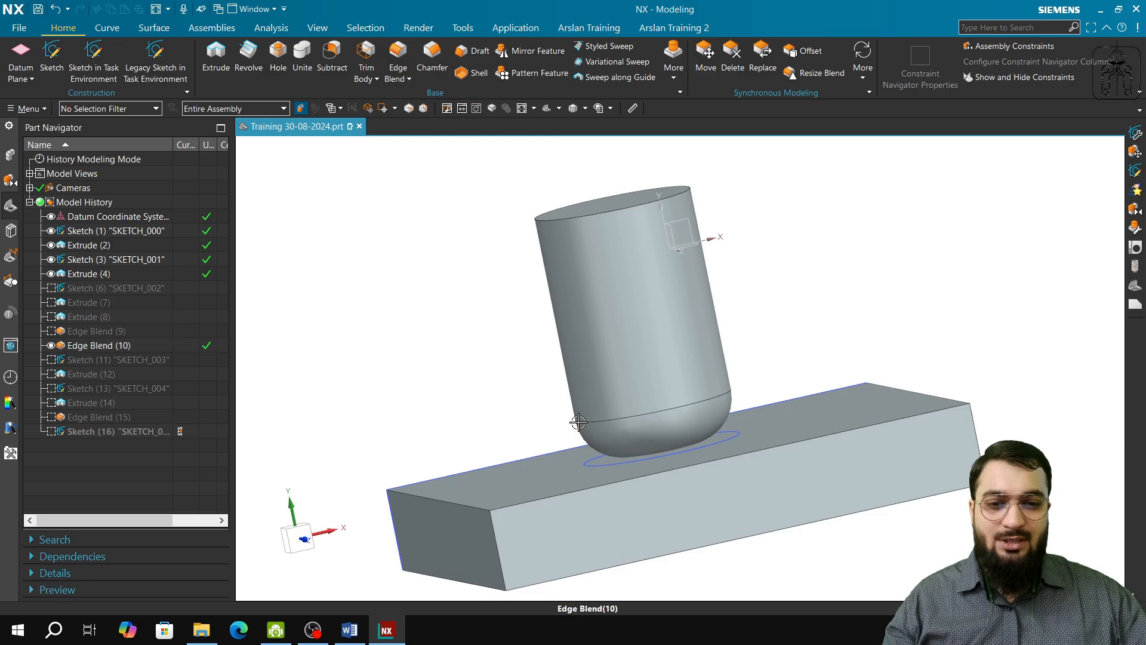
{"action": "left_click_drag", "start_coordinate": [578, 435], "coordinate": [393, 284]}
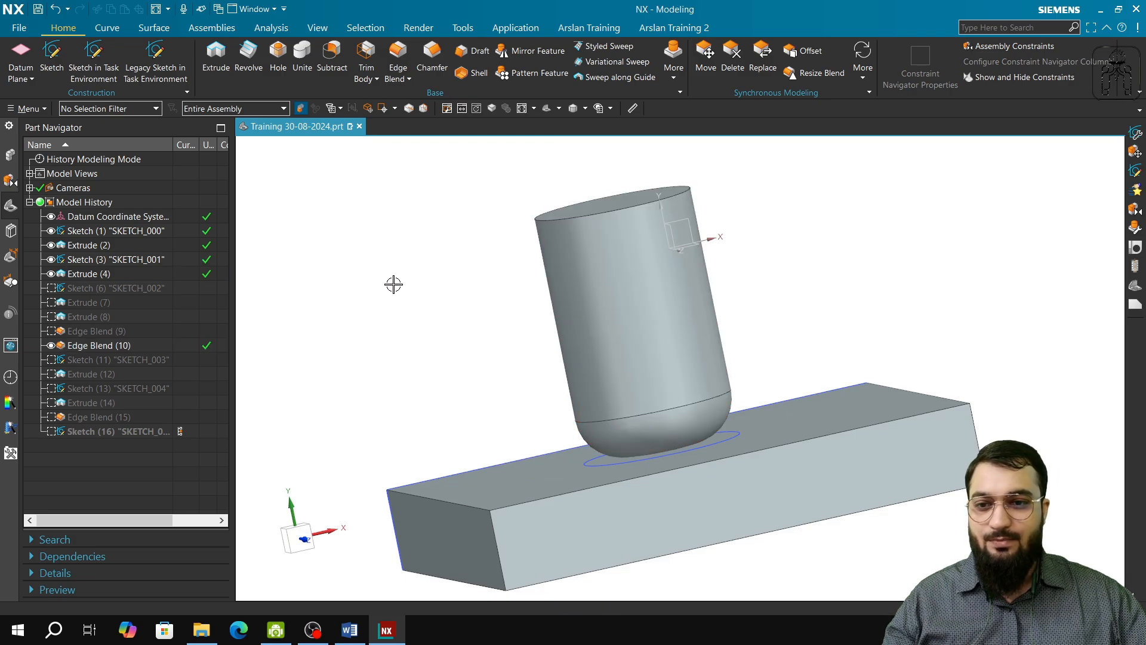
{"action": "left_click", "coordinate": [105, 345]}
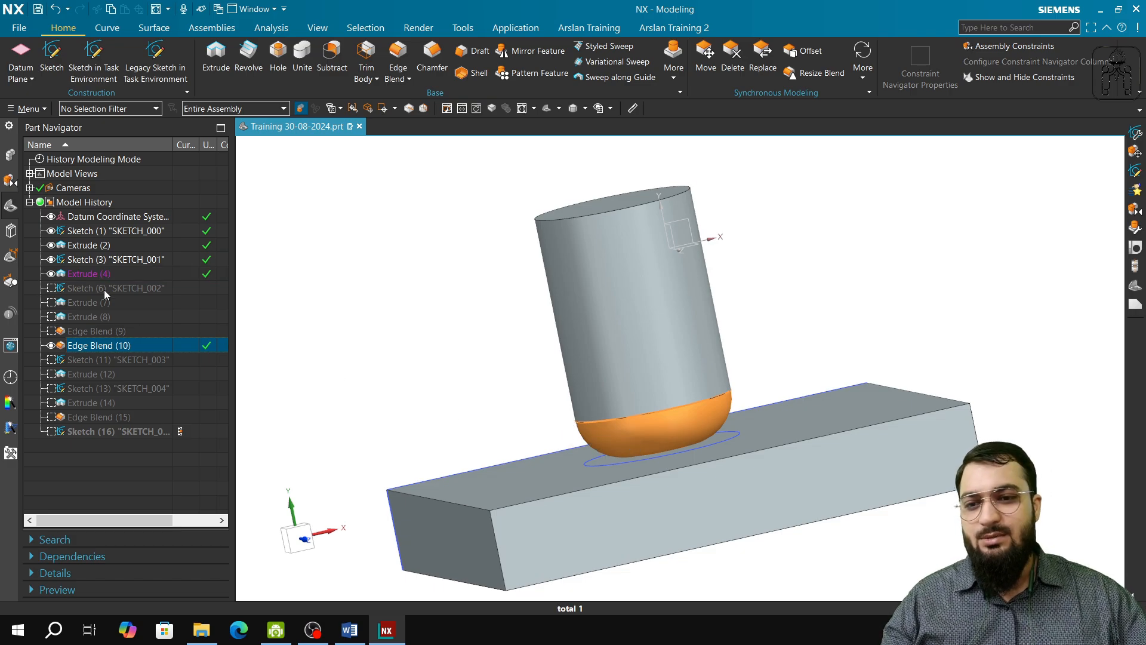
Step: Undo the suppression of Sketch (6), Sketch (11) and Sketch (13) together with their dependent features, restoring both large blocks with cylinders
{"action": "key", "text": "ctrl+z"}
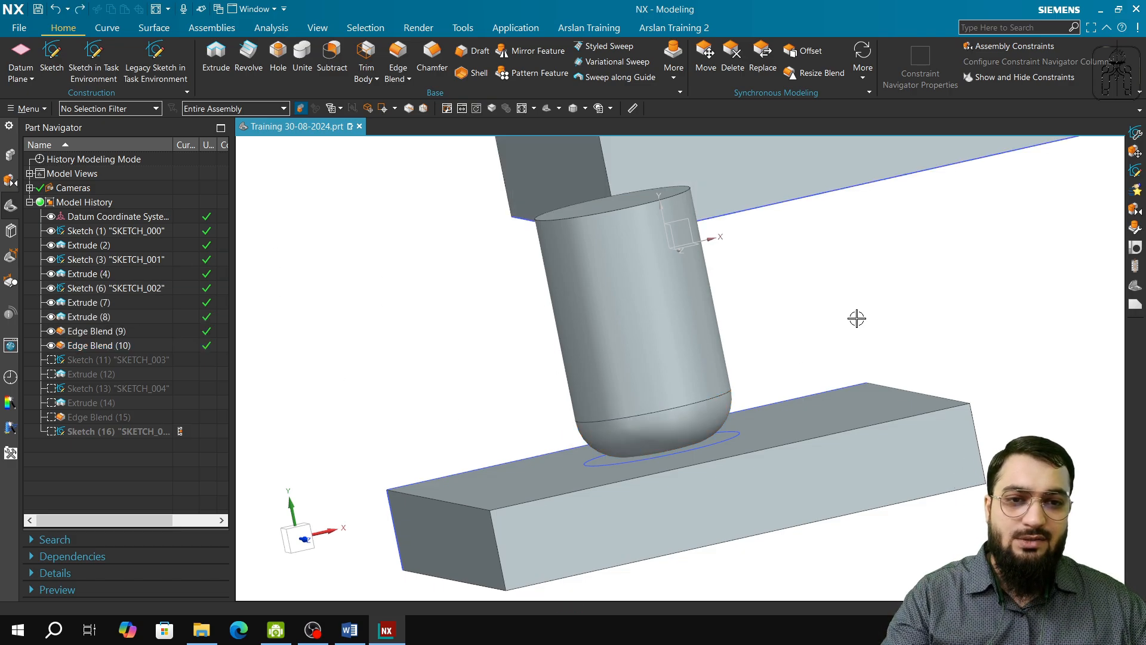
{"action": "scroll", "coordinate": [772, 378], "scroll_direction": "down", "scroll_amount": 5}
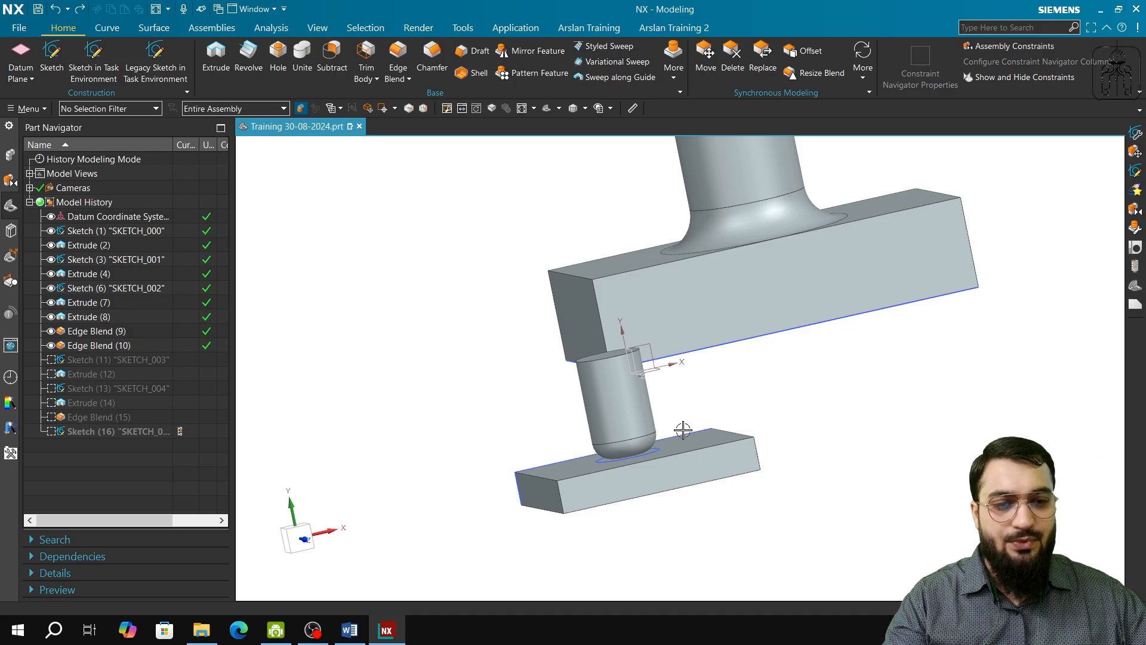
{"action": "left_click", "coordinate": [706, 220]}
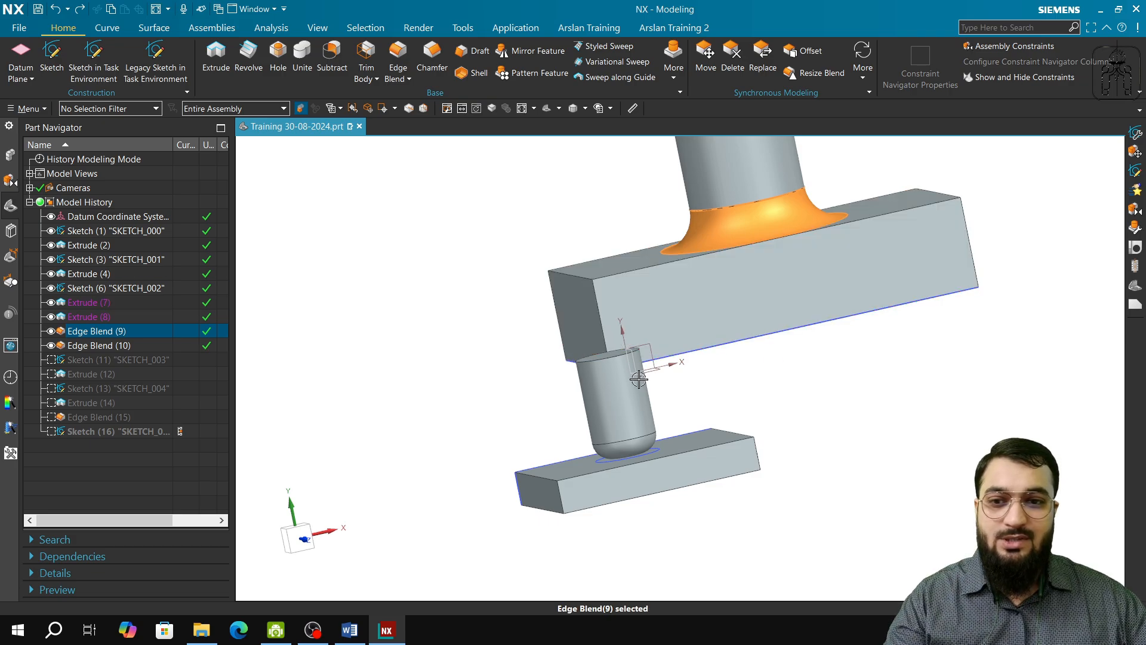
{"action": "key", "text": "ctrl+z"}
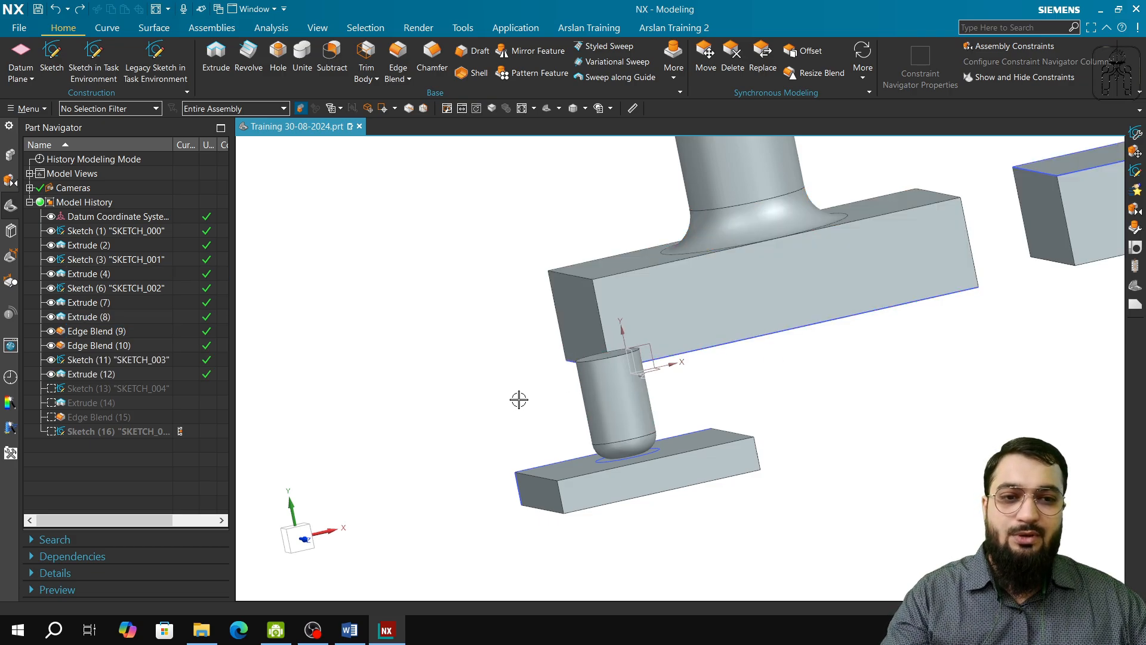
{"action": "mouse_move", "coordinate": [893, 358]}
{"action": "middle_mouse_down", "text": "shift"}
{"action": "mouse_move", "coordinate": [617, 450]}
{"action": "mouse_move", "coordinate": [465, 480]}
{"action": "middle_mouse_up", "text": "shift"}
{"action": "scroll", "coordinate": [698, 380], "scroll_direction": "up", "scroll_amount": 1}
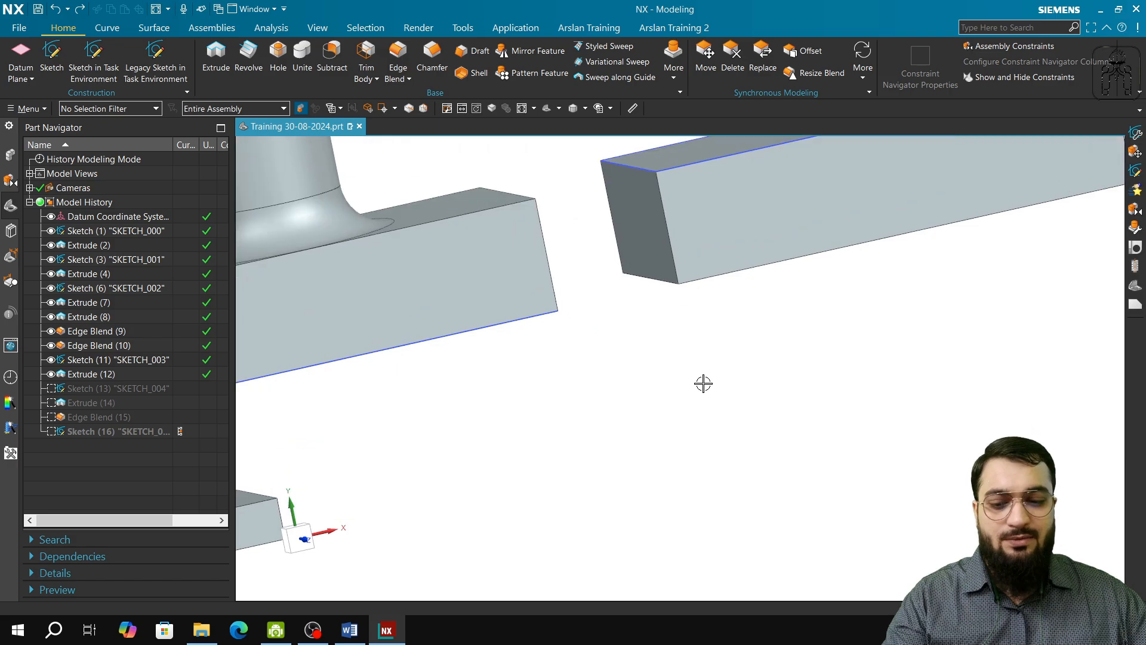
{"action": "key", "text": "ctrl+z"}
{"action": "middle_click_drag", "start_coordinate": [861, 354], "coordinate": [715, 585], "text": "shift"}
{"action": "middle_click_drag", "start_coordinate": [718, 485], "coordinate": [729, 582]}
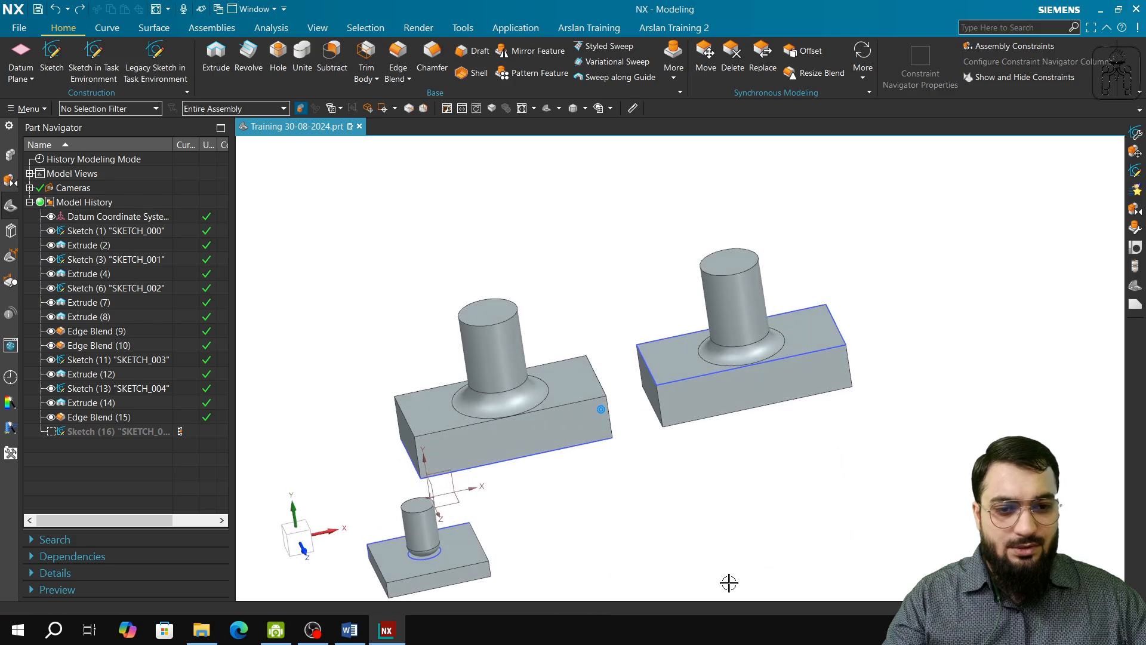
Step: Highlight Sketch (11) "SKETCH_003", Extrude (12) and Sketch (13) "SKETCH_004" to trace their parent and child features
{"action": "left_click", "coordinate": [734, 370]}
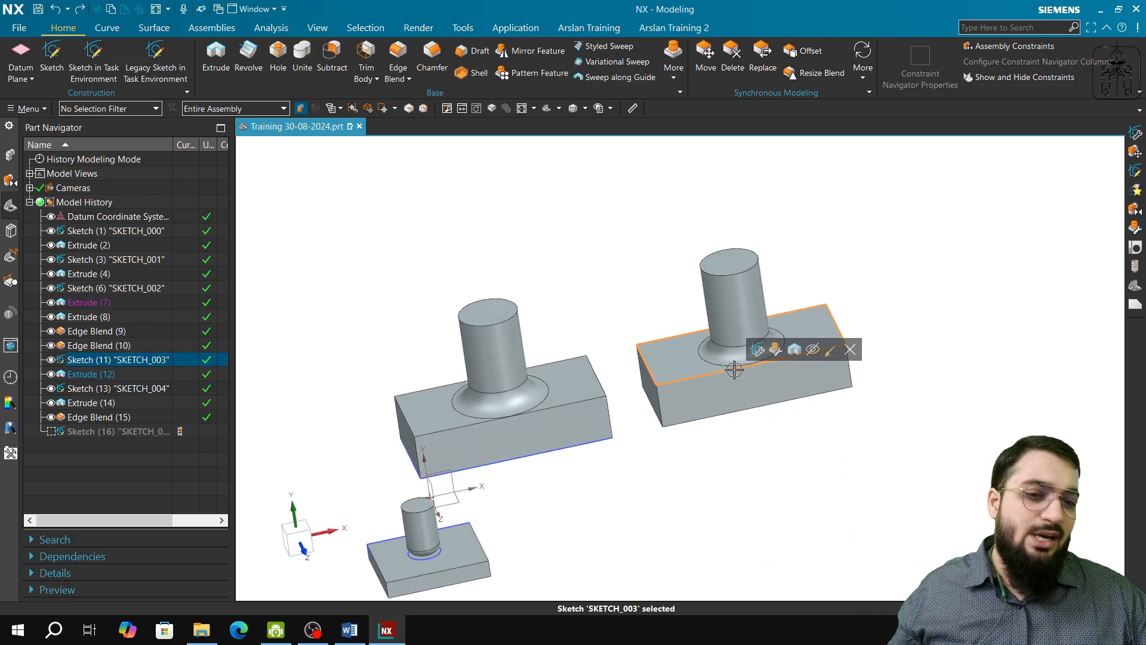
{"action": "left_click", "coordinate": [700, 394]}
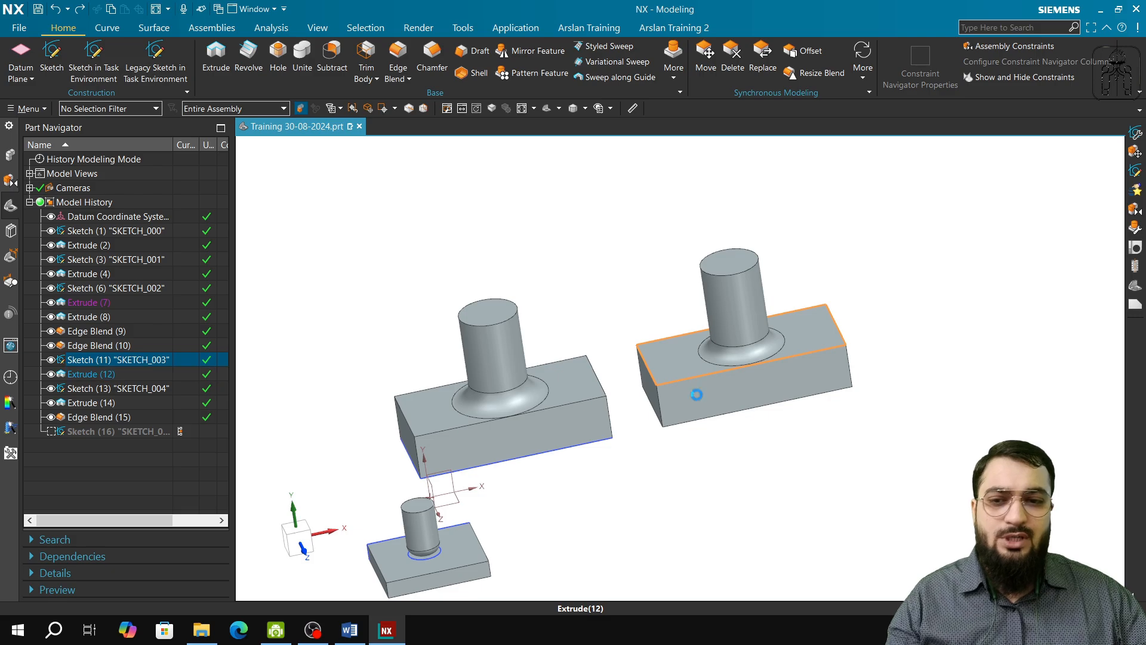
{"action": "left_click", "coordinate": [114, 389]}
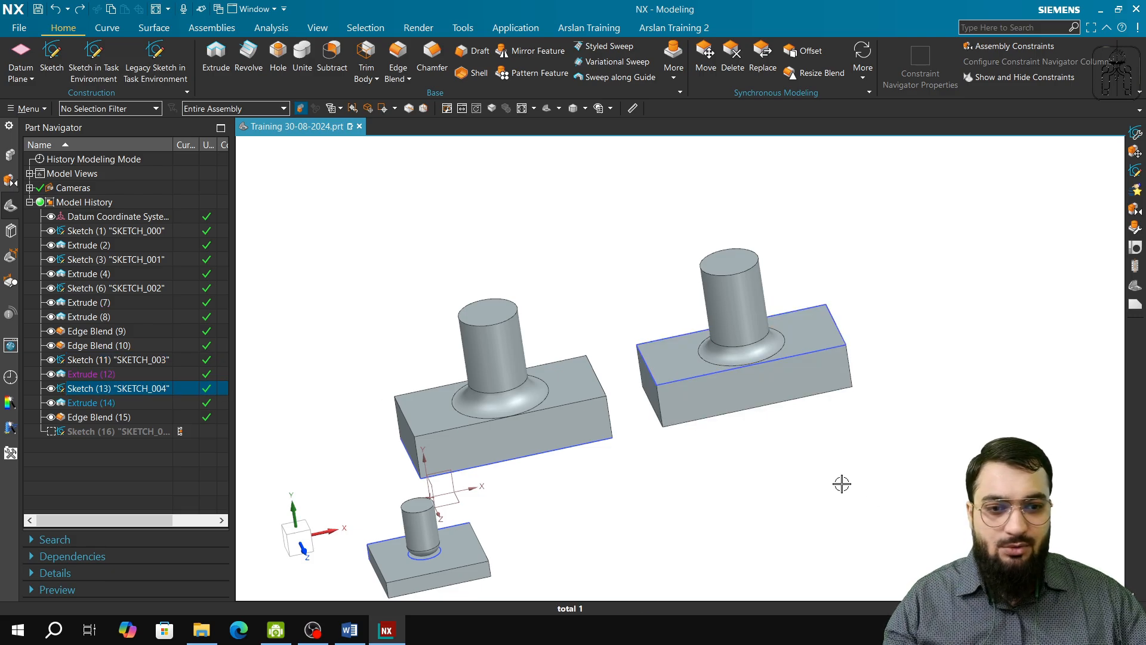
Step: Inspect Sketch (13) and Edge Blend (15) in wireframe display, restore the shaded display and clear the selection
{"action": "right_click_drag", "start_coordinate": [842, 483], "coordinate": [862, 463]}
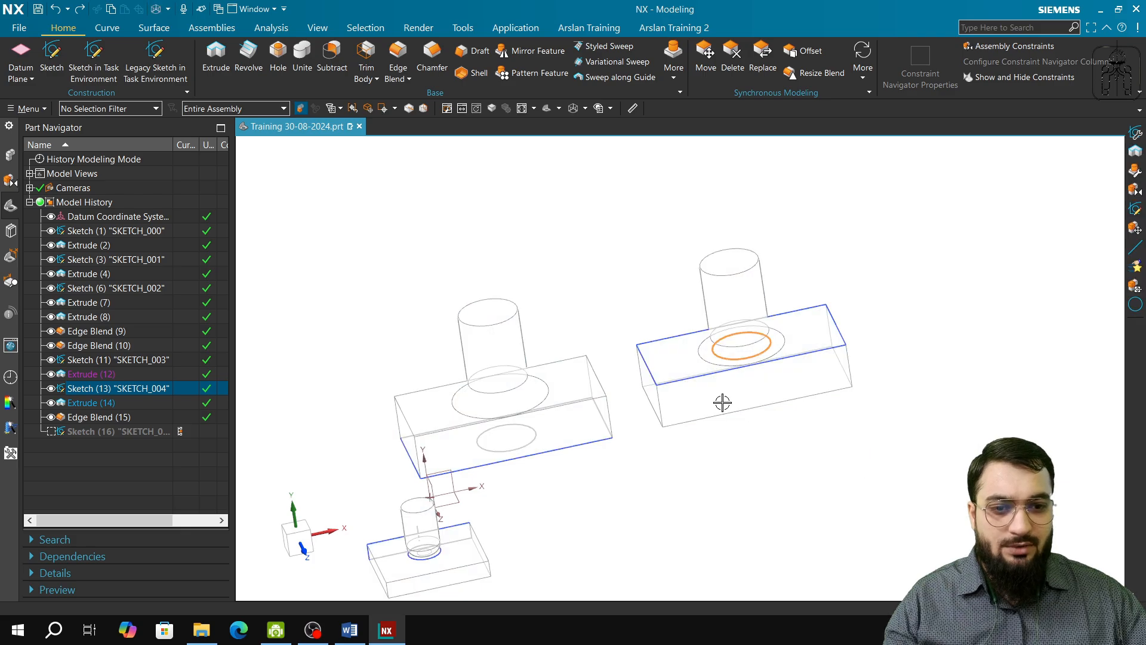
{"action": "scroll", "coordinate": [758, 388], "scroll_direction": "up", "scroll_amount": 4}
{"action": "scroll", "coordinate": [766, 388], "scroll_direction": "down", "scroll_amount": 4}
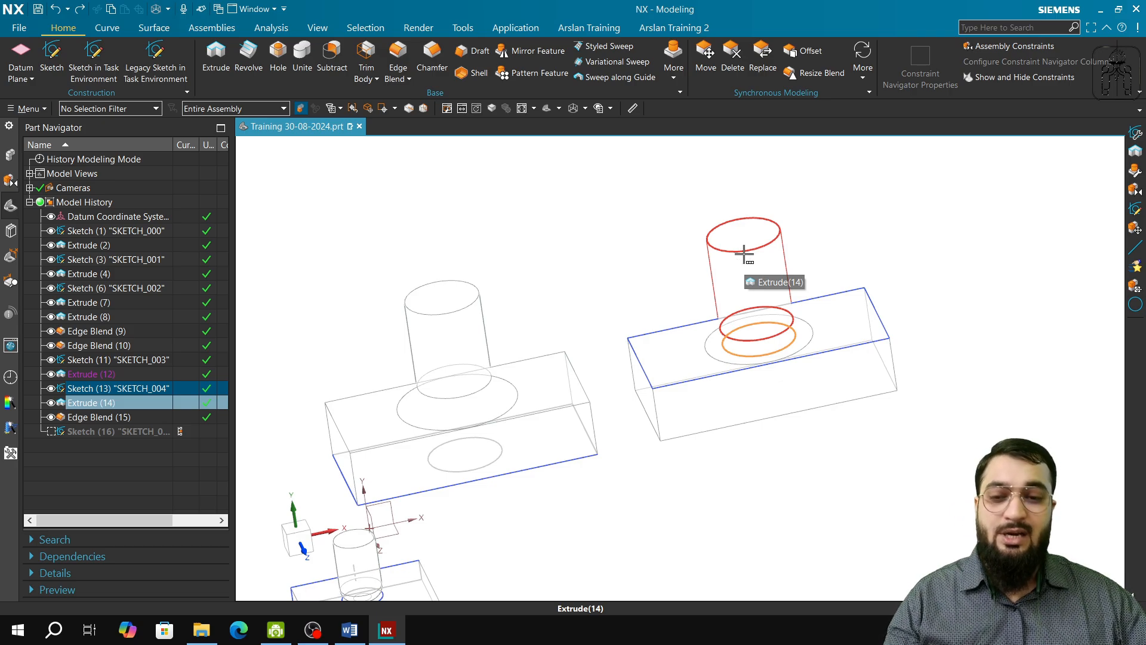
{"action": "left_click", "coordinate": [99, 417]}
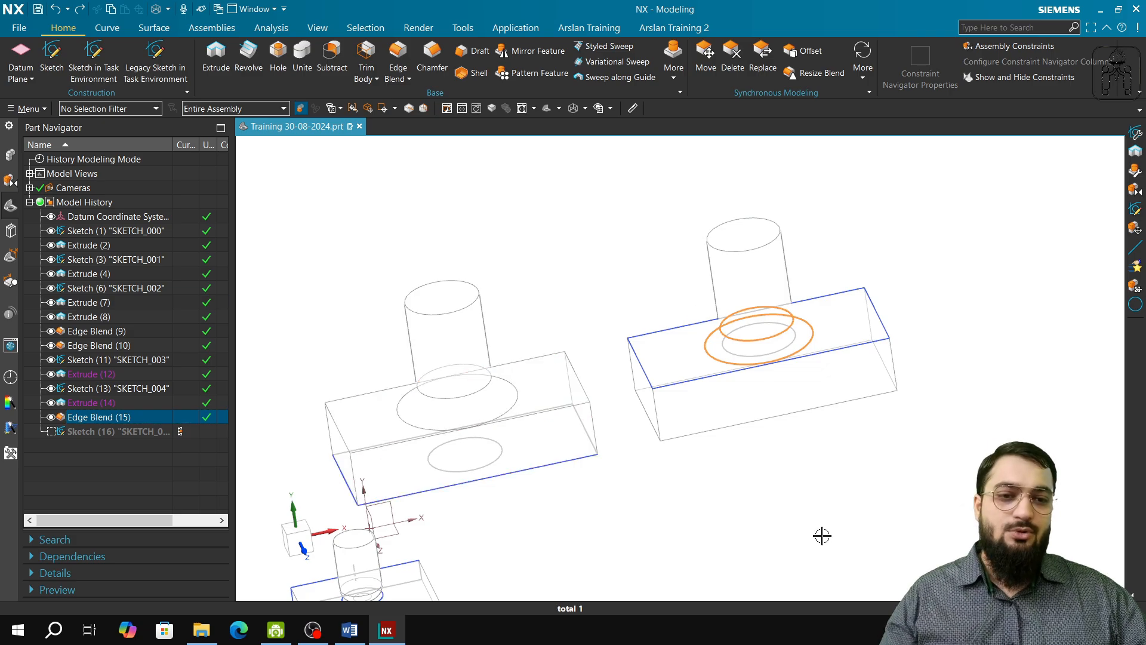
{"action": "right_click_drag", "start_coordinate": [822, 536], "coordinate": [803, 513]}
{"action": "key", "text": "Escape"}
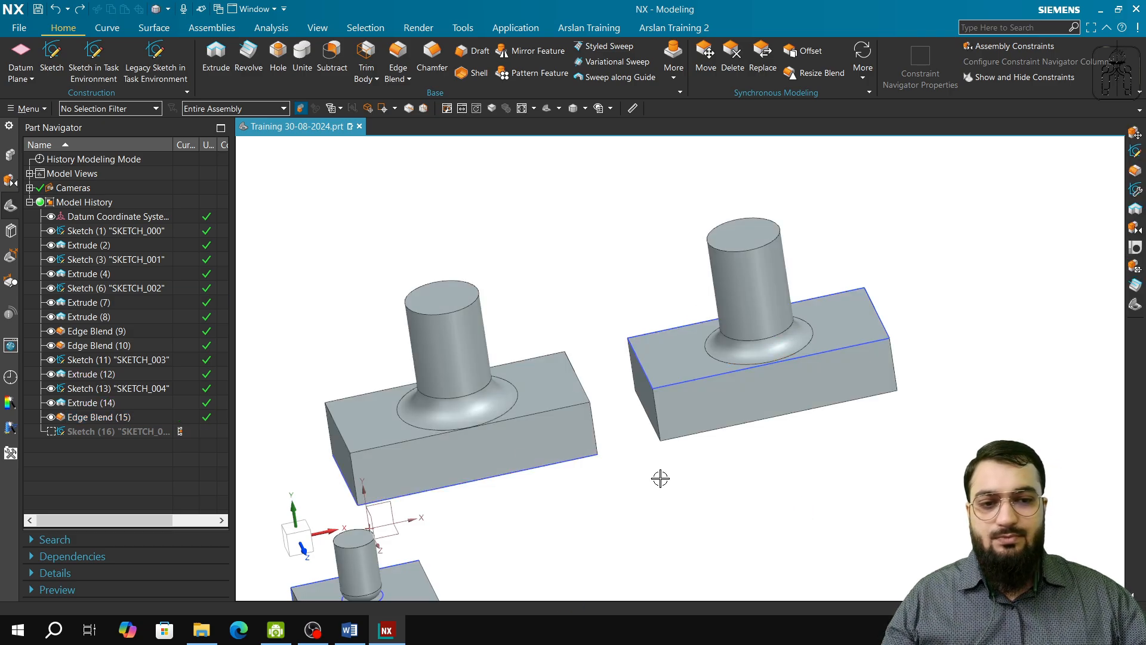
Step: Review the parameters of Extrude (14), the cylinder based on Sketch (13), and close them without changes
{"action": "right_click", "coordinate": [110, 432]}
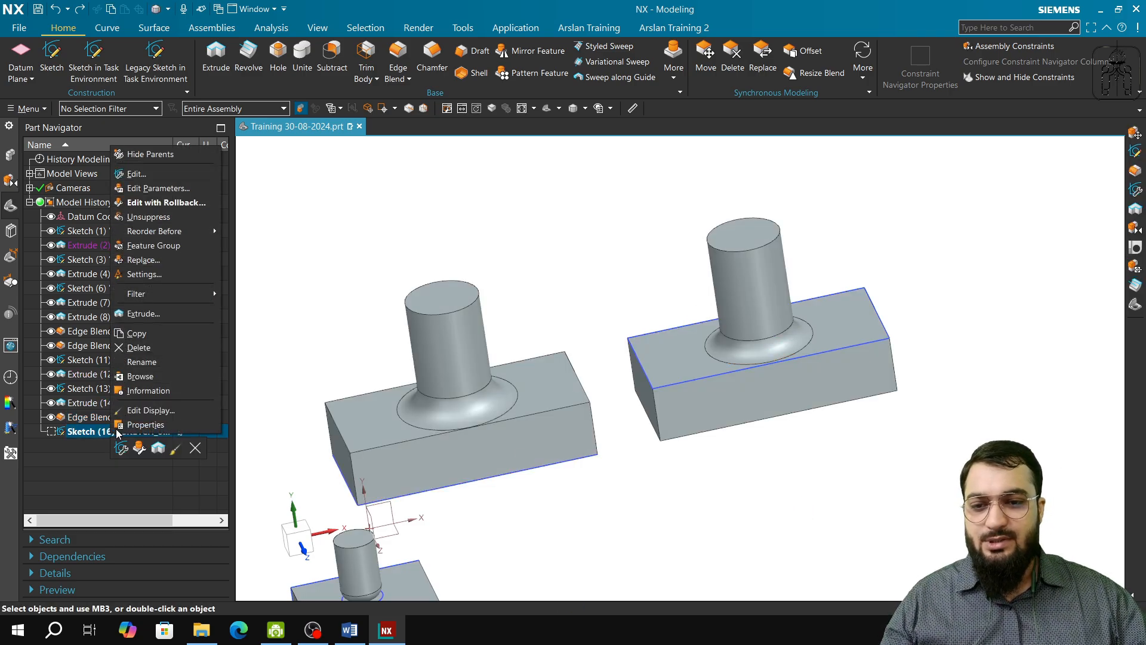
{"action": "left_click", "coordinate": [270, 362]}
{"action": "left_click", "coordinate": [94, 404]}
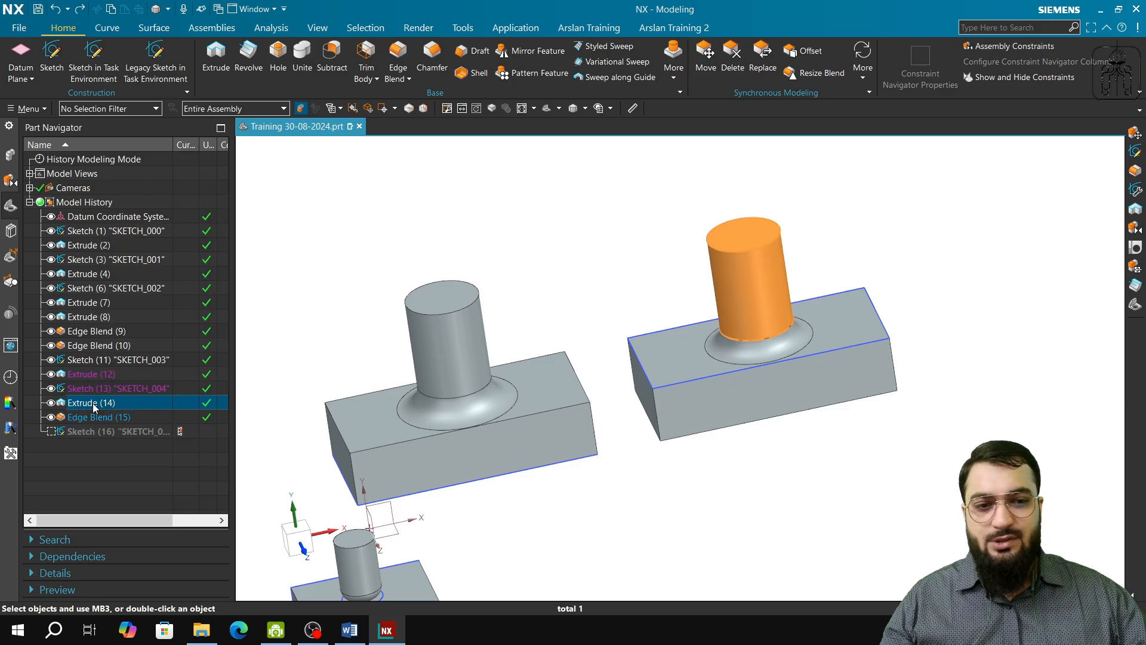
{"action": "double_click", "coordinate": [93, 405]}
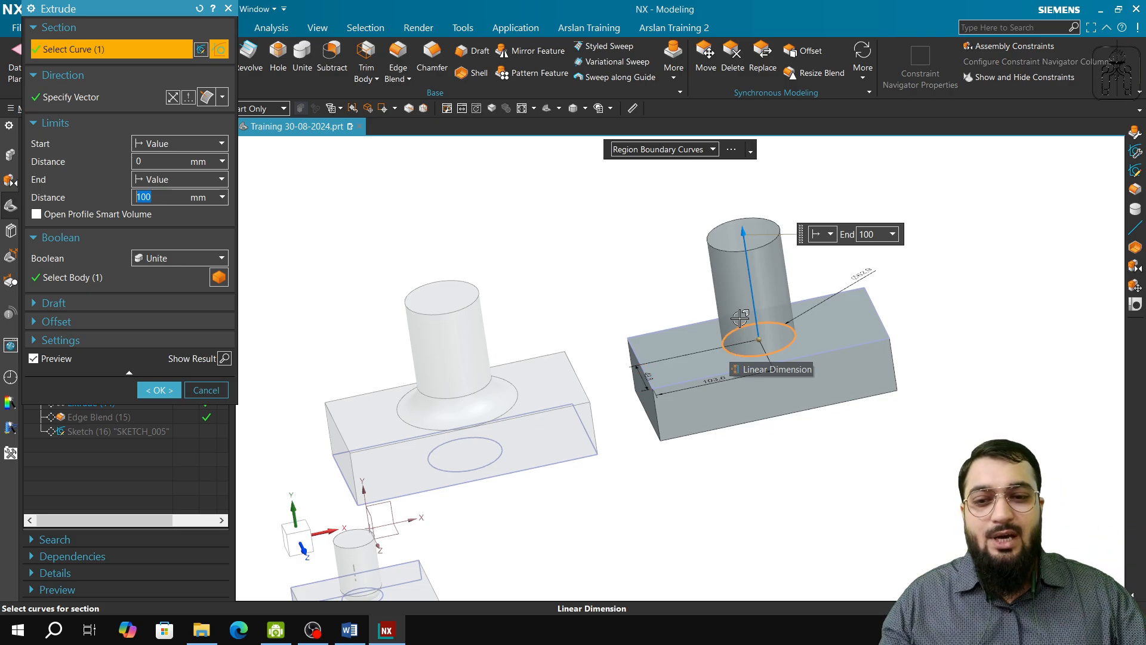
{"action": "left_click", "coordinate": [206, 390]}
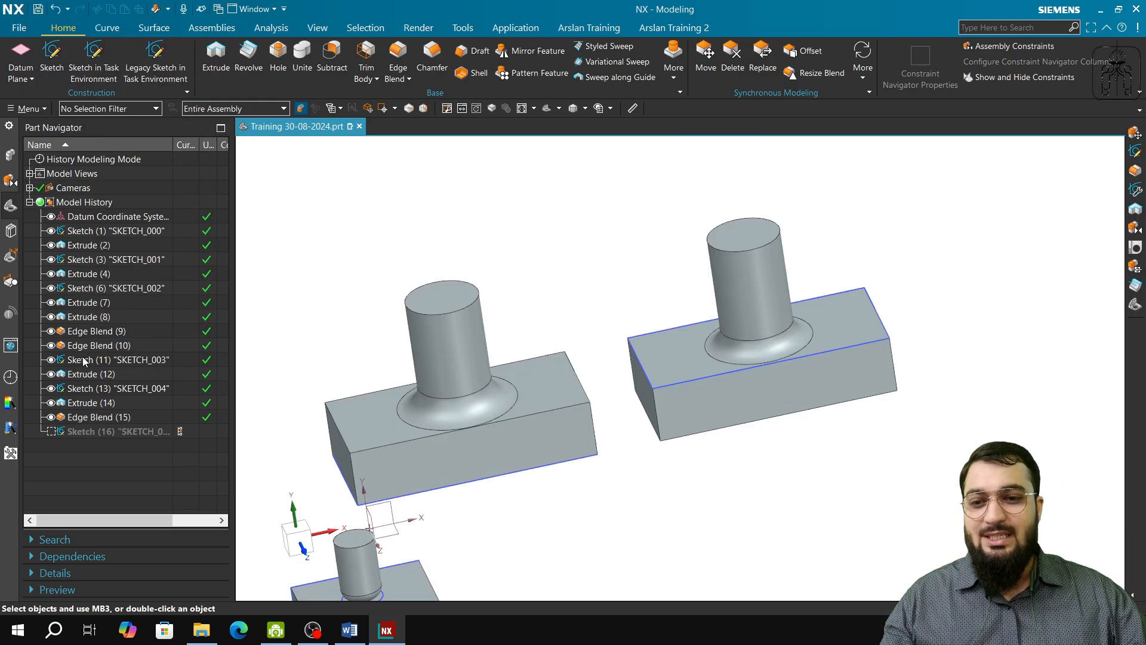
Step: Review the limits of Extrude (8), the cylinder based on Sketch (6), from the front and at an angle without changing them
{"action": "left_click", "coordinate": [97, 318]}
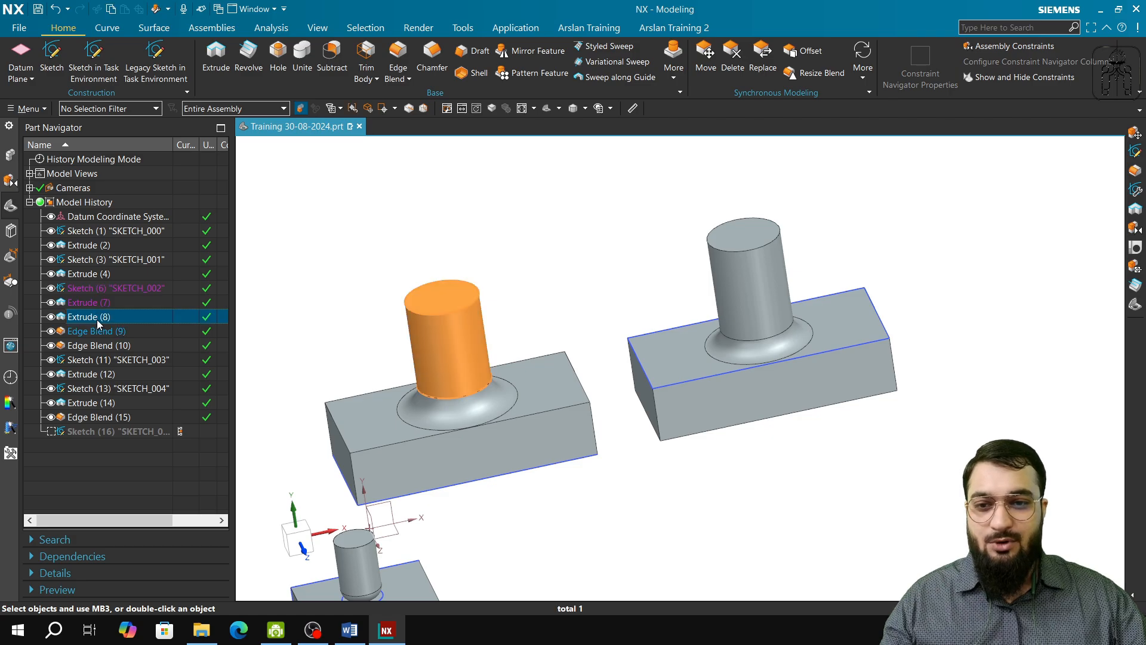
{"action": "double_click", "coordinate": [98, 318]}
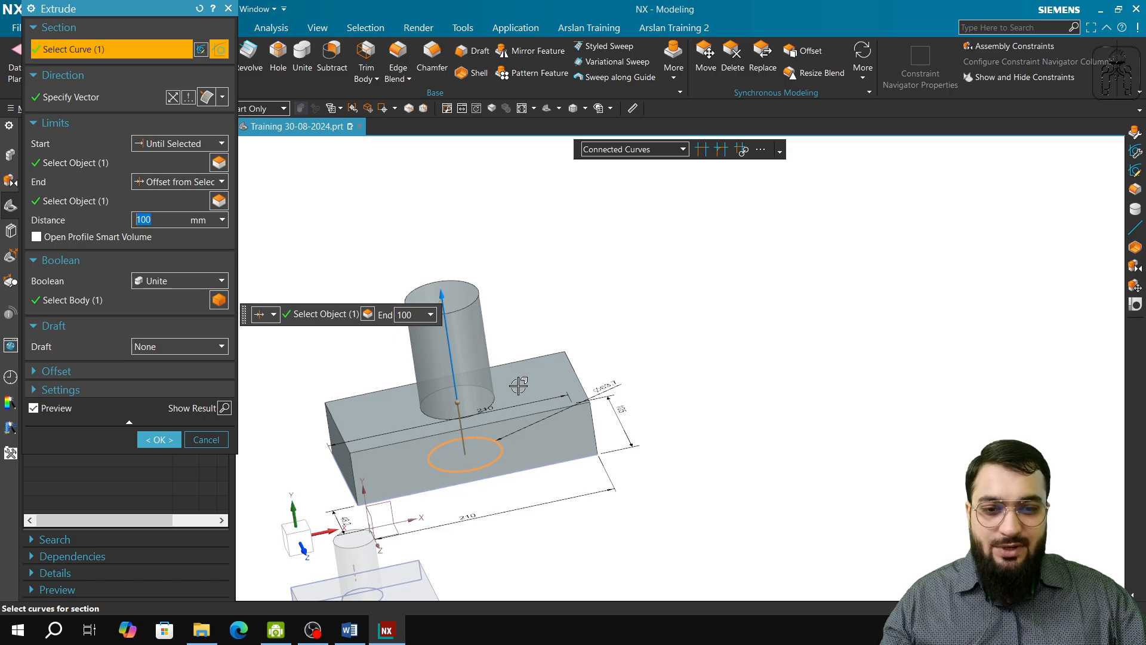
{"action": "middle_click_drag", "start_coordinate": [445, 478], "coordinate": [425, 446]}
{"action": "left_click", "coordinate": [292, 526]}
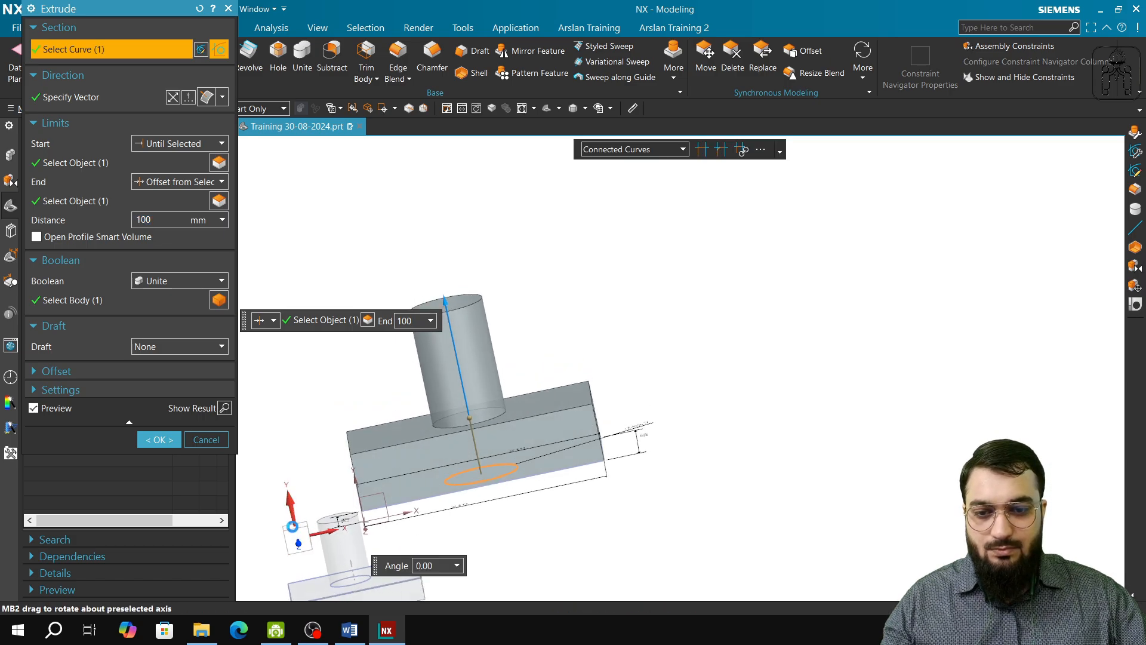
{"action": "left_click", "coordinate": [298, 540]}
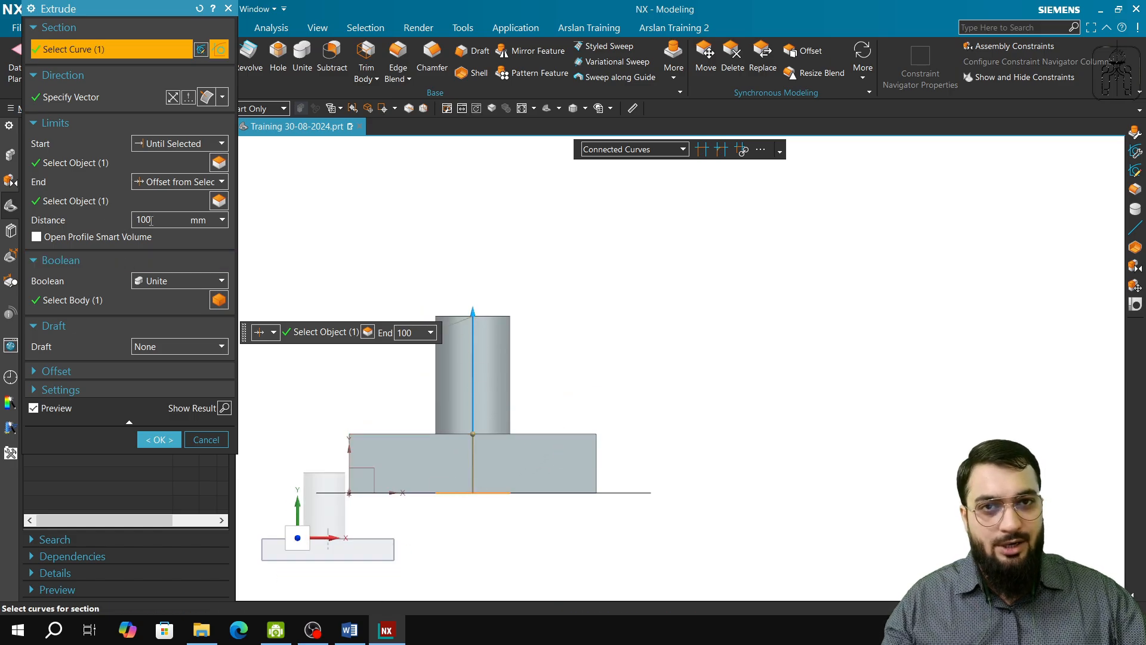
{"action": "middle_click_drag", "start_coordinate": [448, 555], "coordinate": [498, 555]}
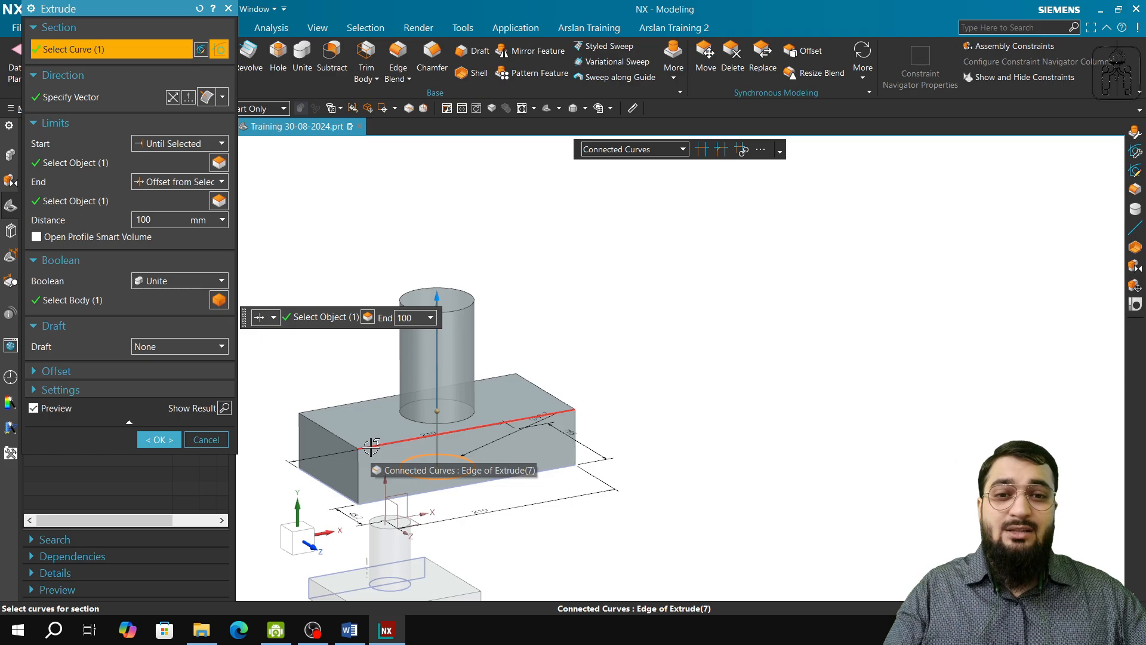
{"action": "left_click", "coordinate": [217, 439]}
Step: Highlight Edge Blend (9), Edge Blend (15) and Edge Blend (10) at the bases of the three cylinders, and clear the selection
{"action": "middle_click_drag", "start_coordinate": [478, 522], "coordinate": [583, 399], "text": "shift"}
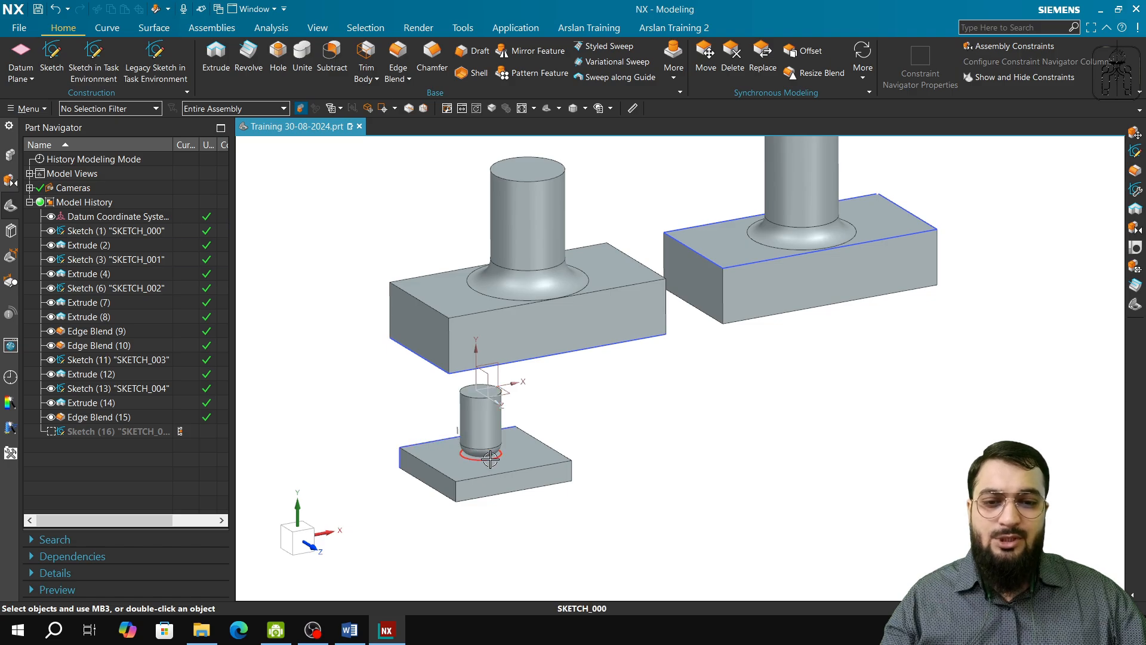
{"action": "right_click", "coordinate": [508, 496]}
{"action": "left_click", "coordinate": [659, 471]}
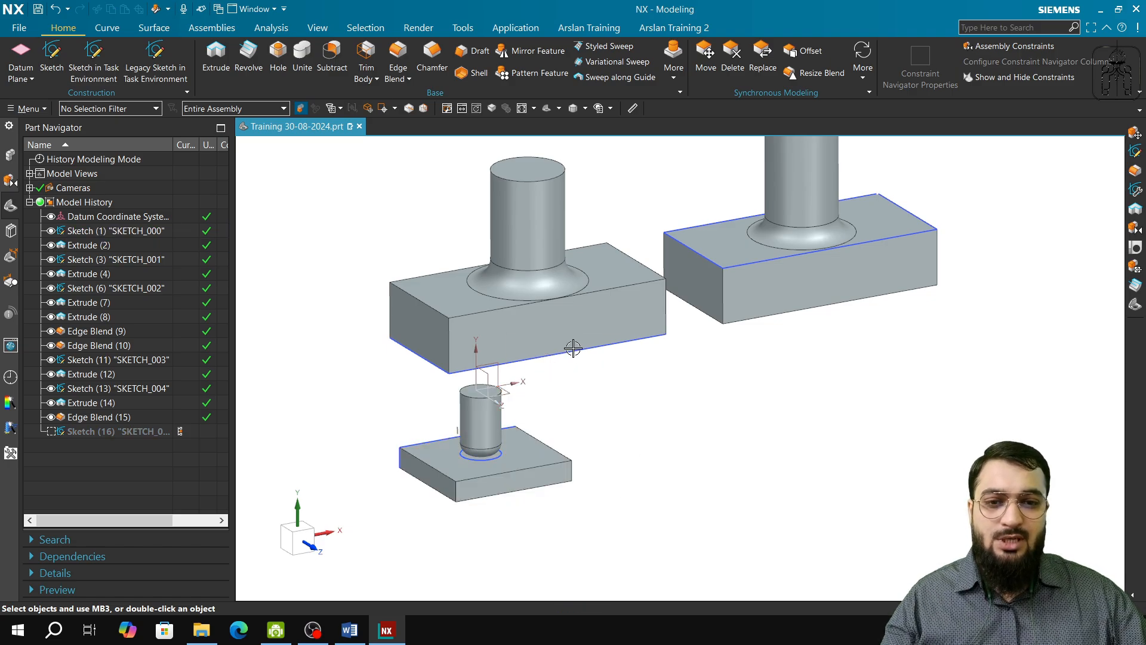
{"action": "left_click", "coordinate": [528, 286]}
{"action": "left_click", "coordinate": [802, 234]}
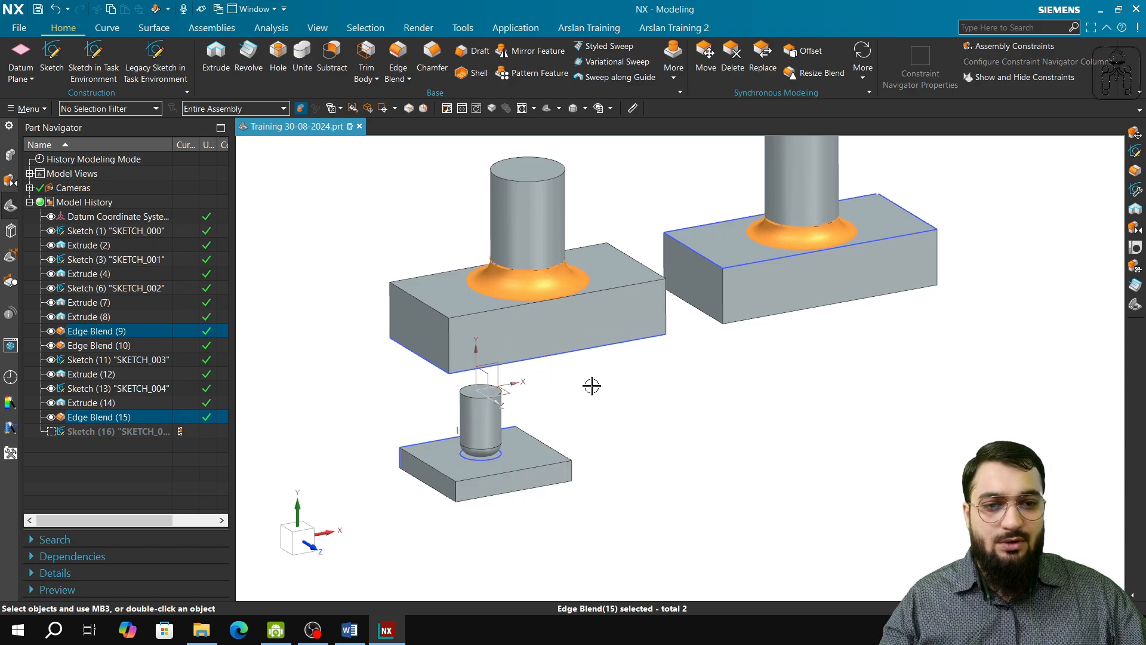
{"action": "left_click", "coordinate": [470, 452]}
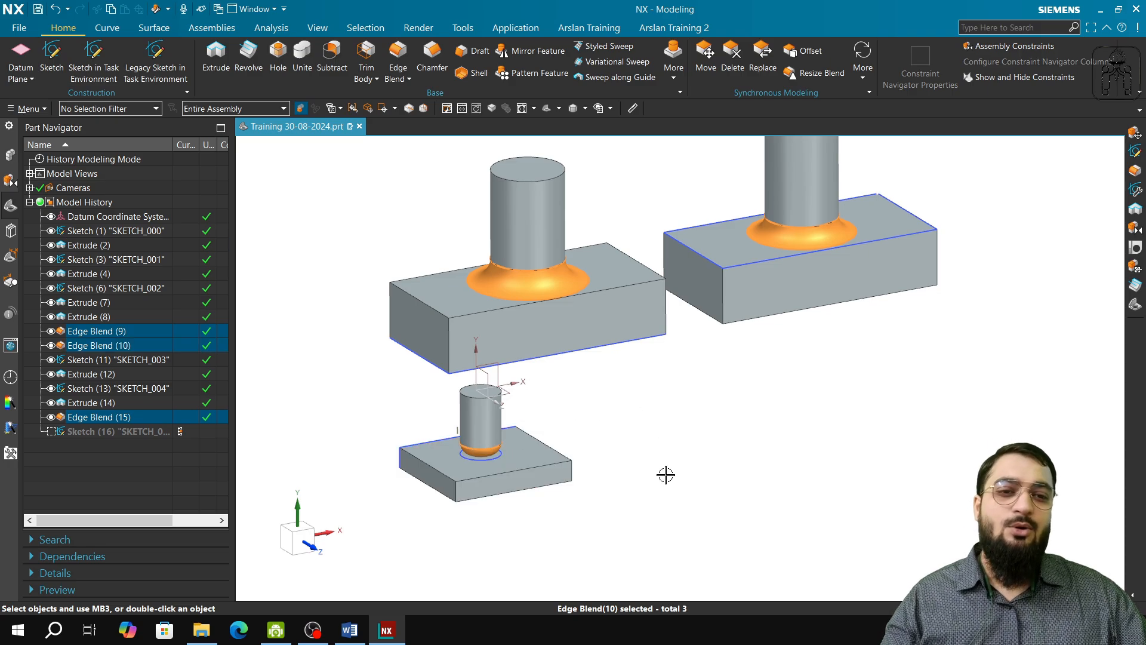
{"action": "left_click", "coordinate": [277, 389]}
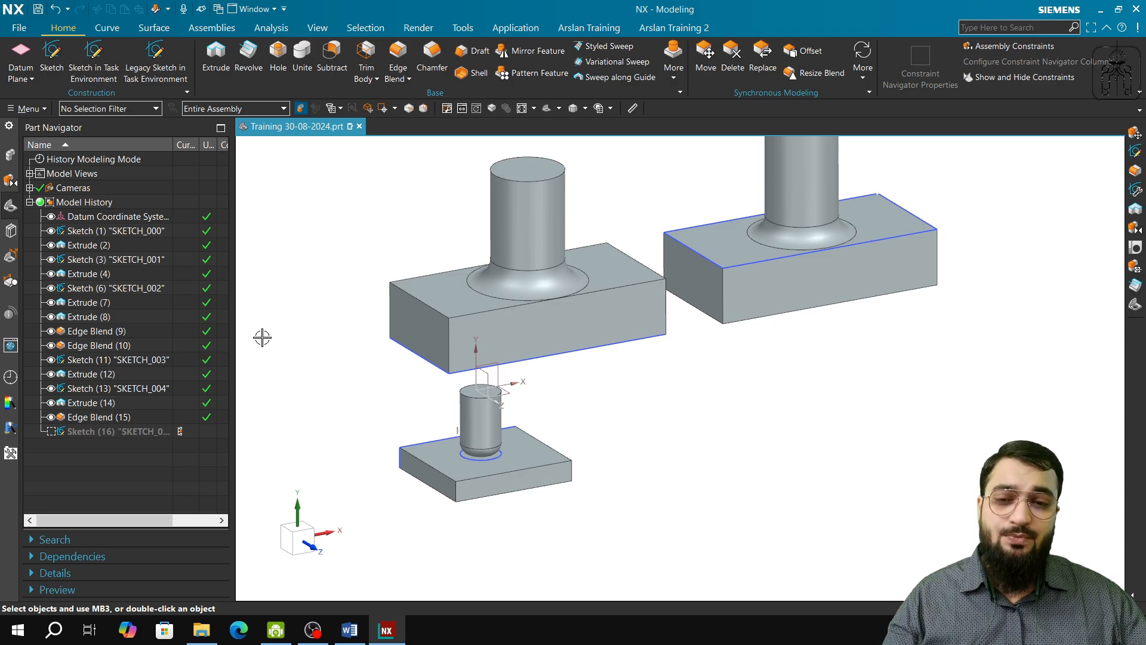
Step: Hide Sketch (3), the circle of the small cylinder, and show it again
{"action": "middle_click_drag", "start_coordinate": [345, 417], "coordinate": [387, 463]}
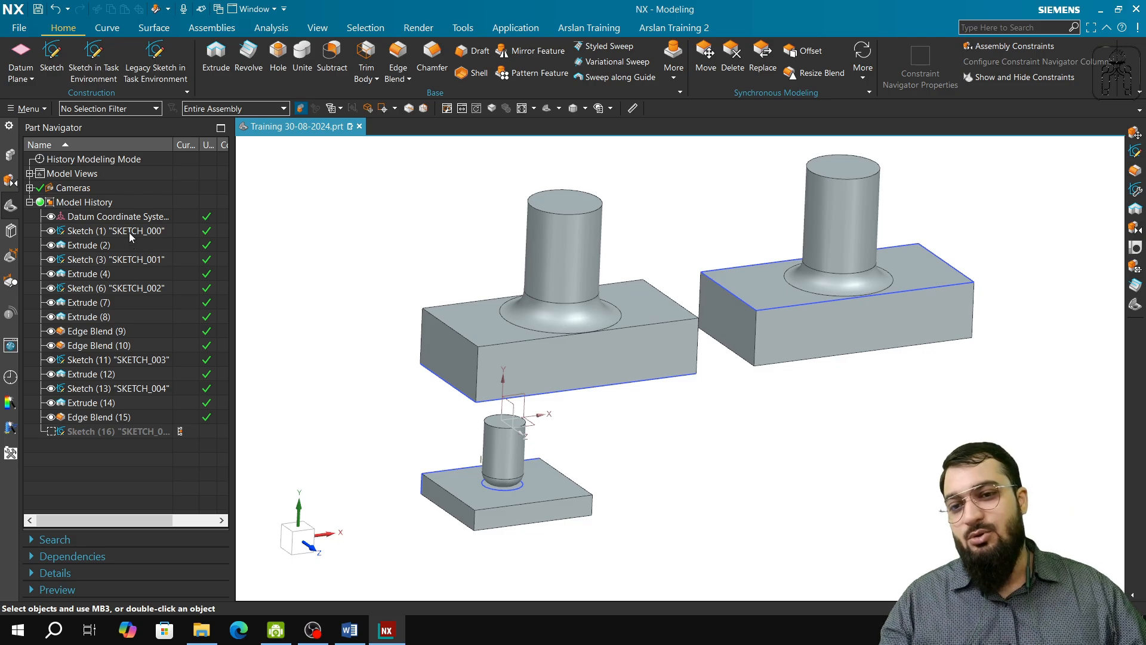
{"action": "right_click", "coordinate": [115, 260]}
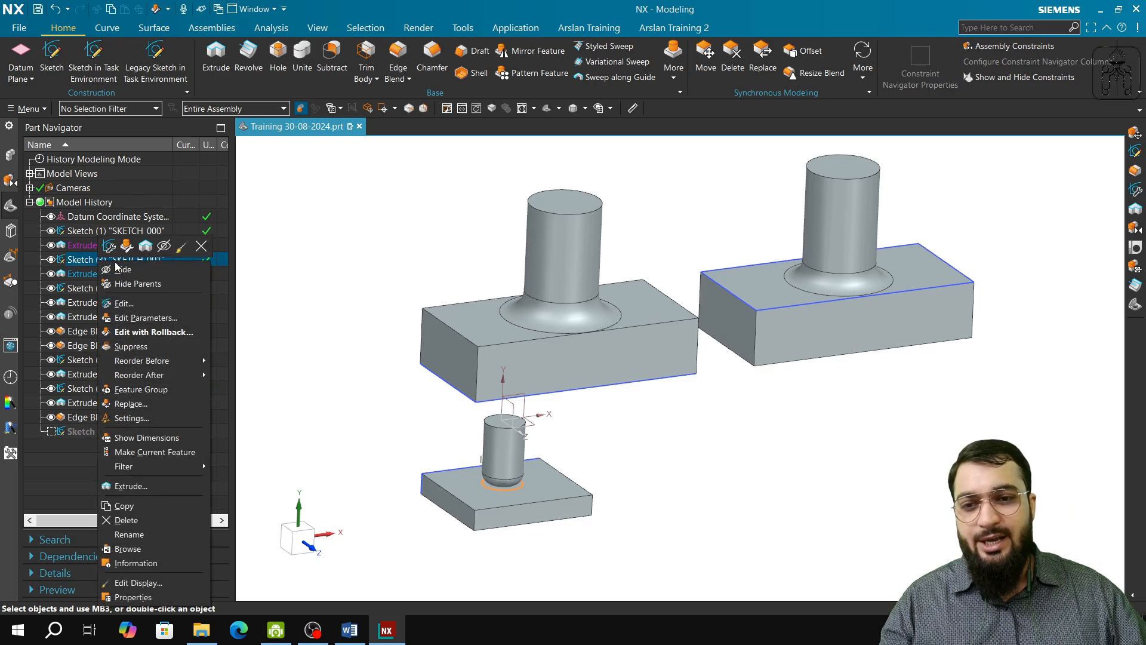
{"action": "left_click", "coordinate": [120, 268]}
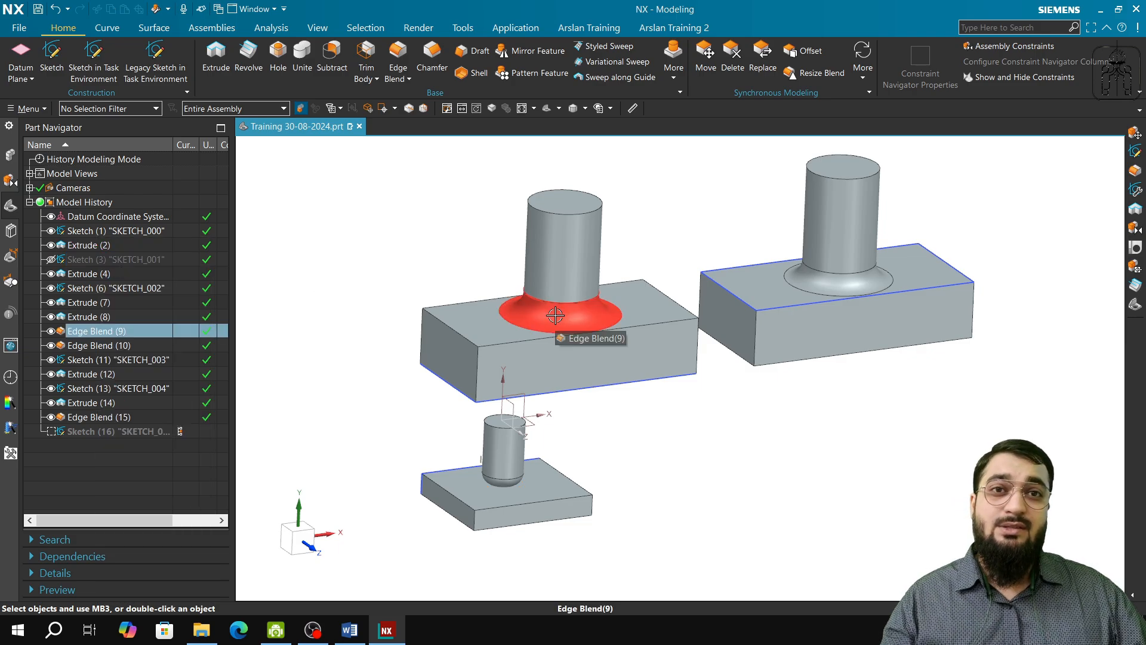
{"action": "right_click", "coordinate": [142, 259]}
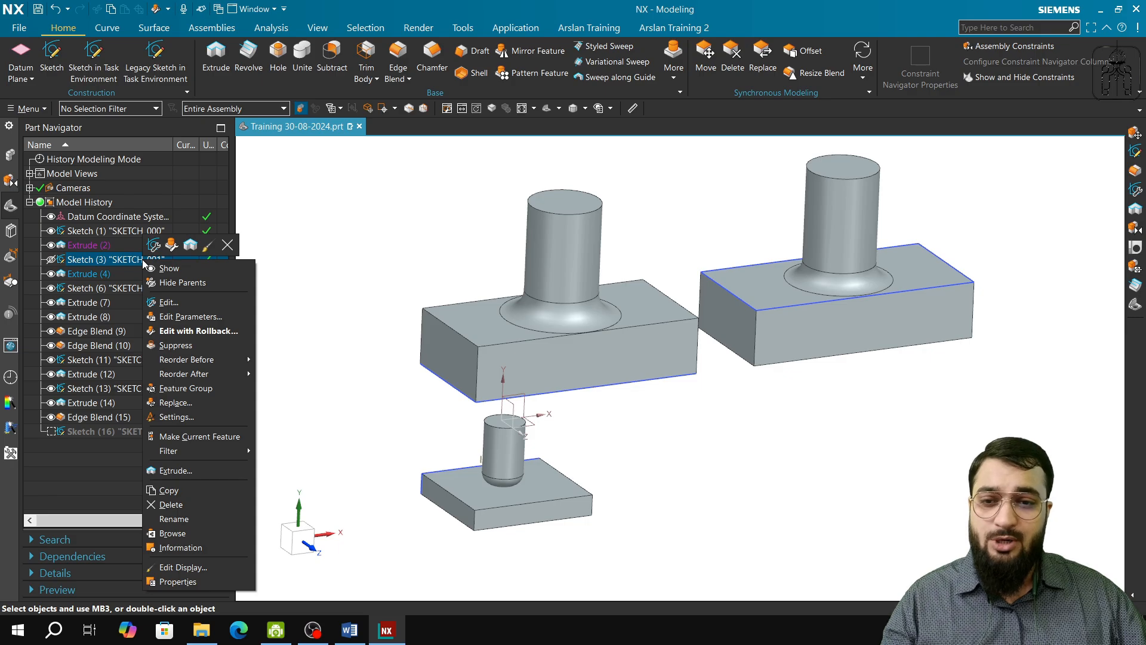
{"action": "left_click", "coordinate": [168, 267]}
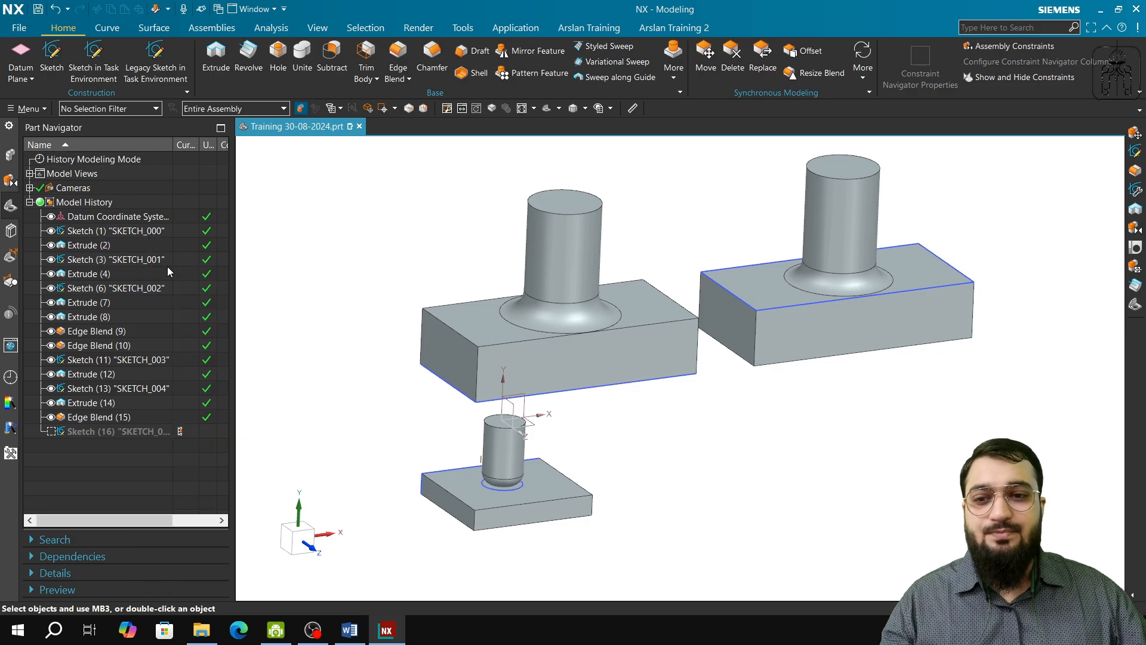
Step: Hide the parents of Extrude (4), the small cylinder, and show them again
{"action": "right_click", "coordinate": [95, 281]}
{"action": "left_click", "coordinate": [127, 289]}
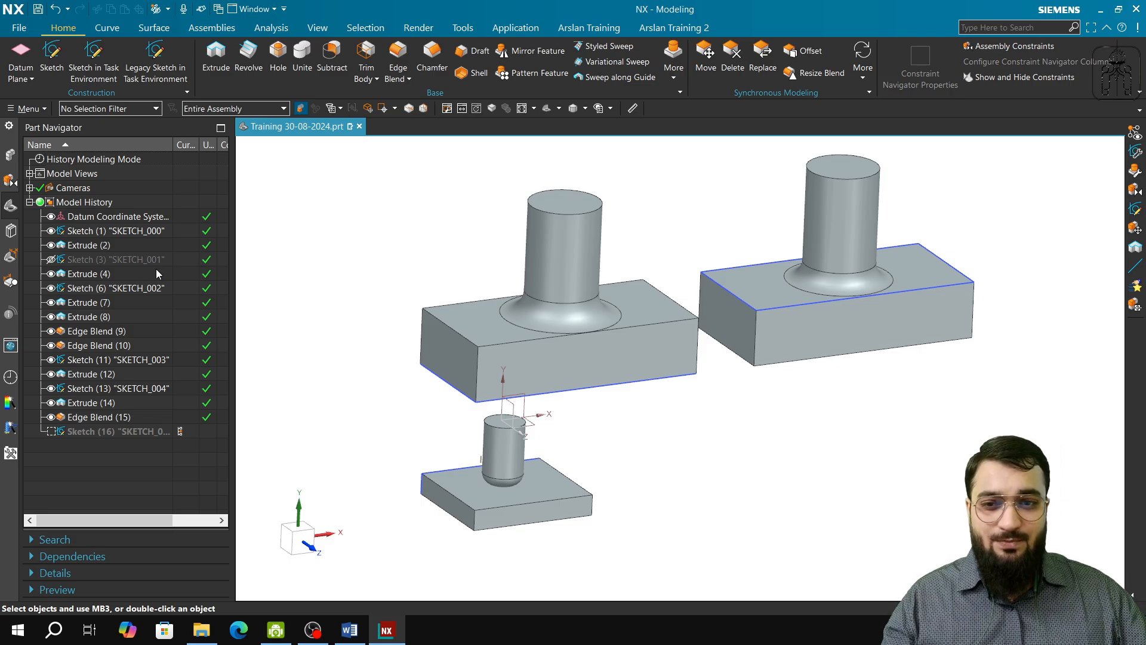
{"action": "right_click", "coordinate": [103, 275]}
{"action": "left_click", "coordinate": [126, 287]}
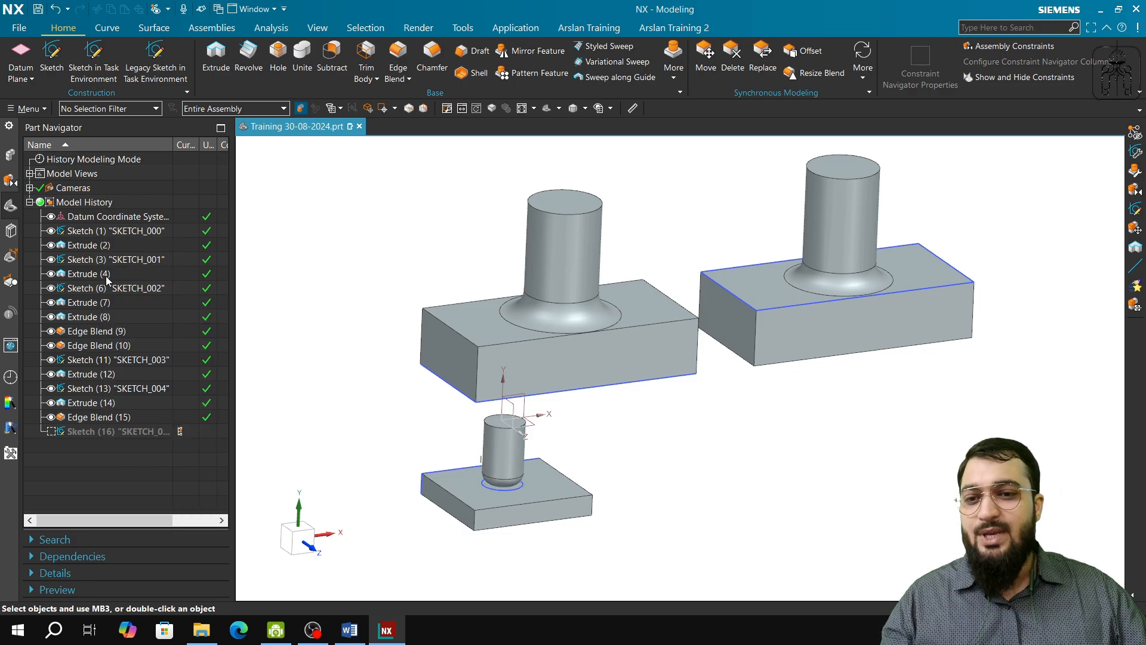
Step: Suppress Extrude (4), the small cylinder, and unsuppress it and its child Edge Blend (10) one after the other
{"action": "right_click", "coordinate": [105, 276]}
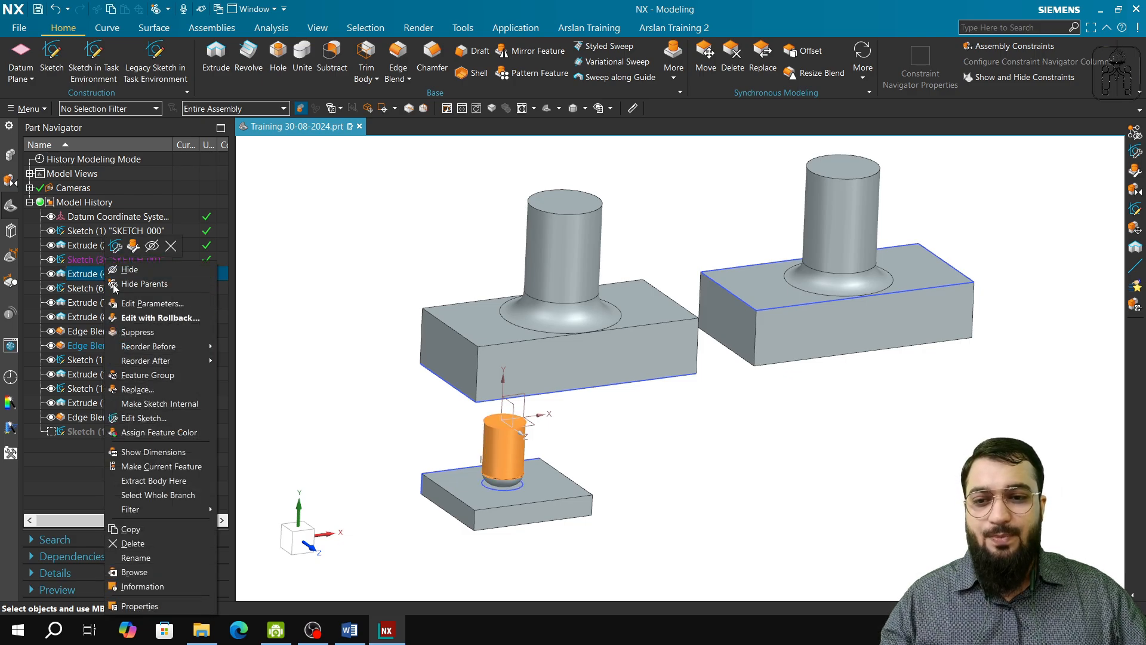
{"action": "left_click", "coordinate": [139, 332]}
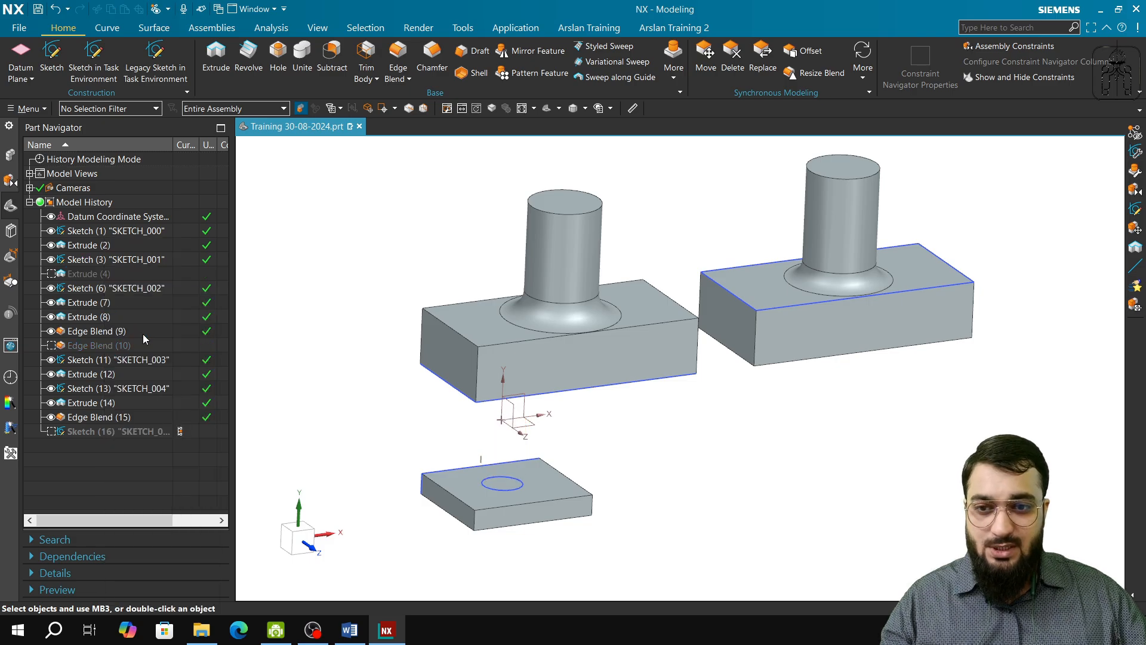
{"action": "right_click", "coordinate": [89, 274]}
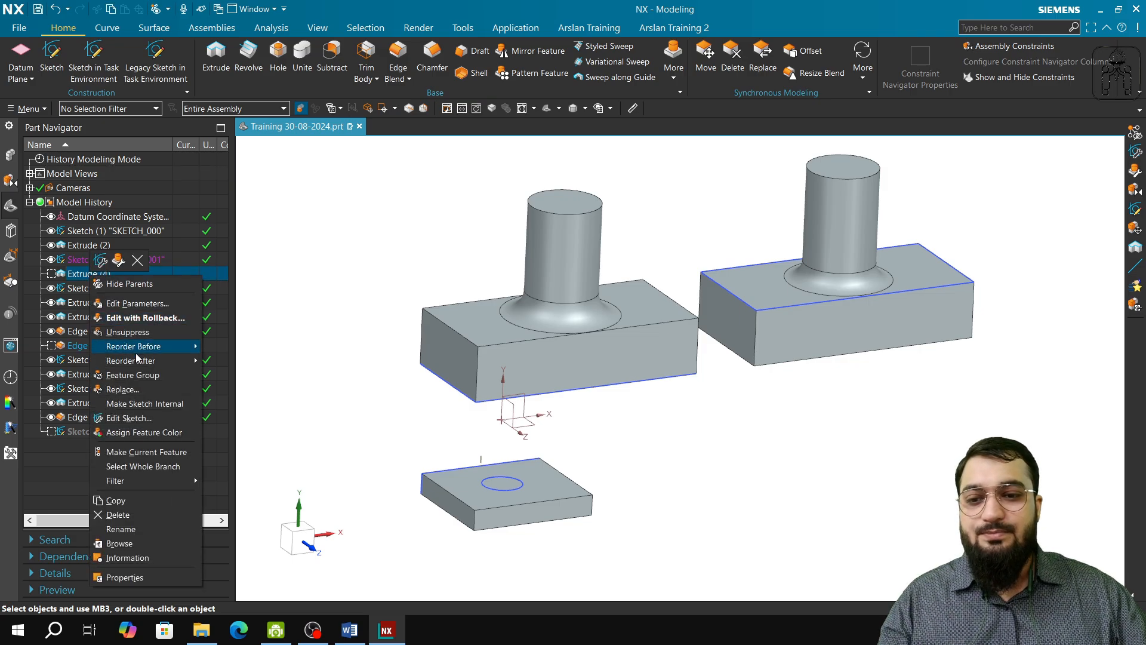
{"action": "left_click", "coordinate": [136, 334]}
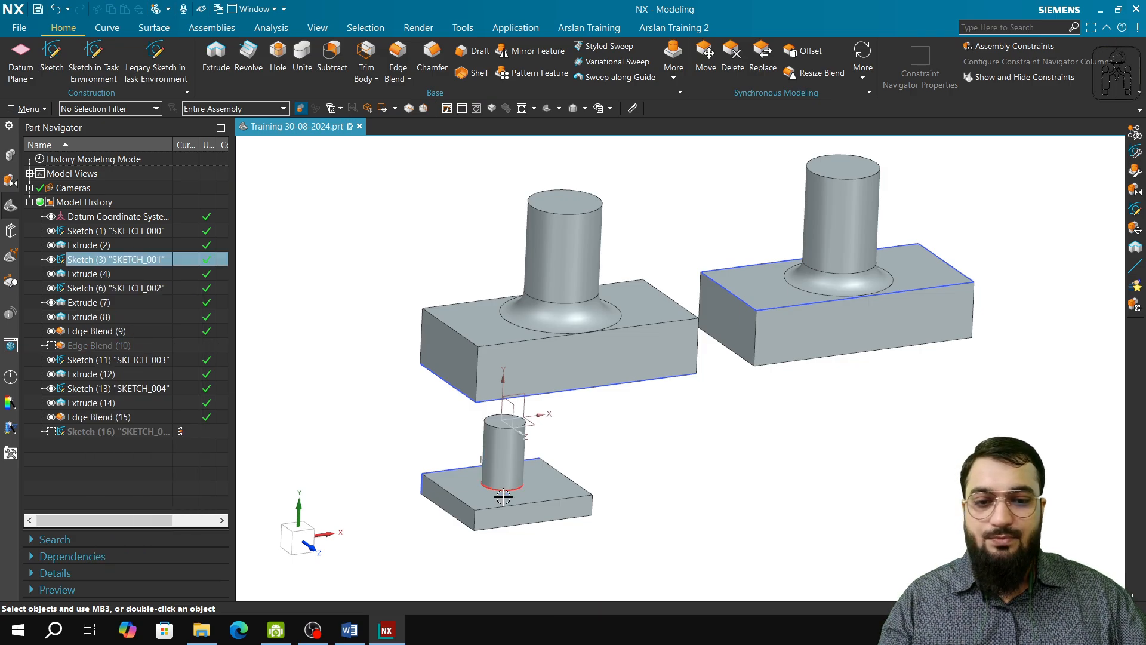
{"action": "scroll", "coordinate": [502, 497], "scroll_direction": "up", "scroll_amount": 1}
{"action": "scroll", "coordinate": [502, 497], "scroll_direction": "up", "scroll_amount": 2}
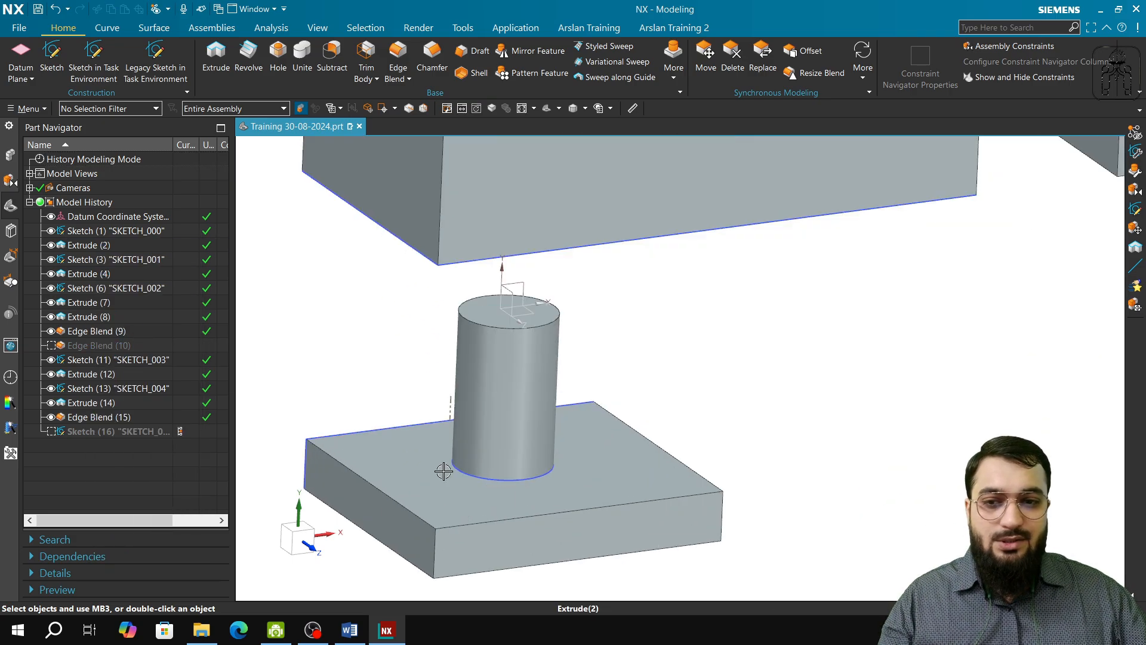
{"action": "right_click", "coordinate": [94, 346]}
{"action": "left_click", "coordinate": [131, 121]}
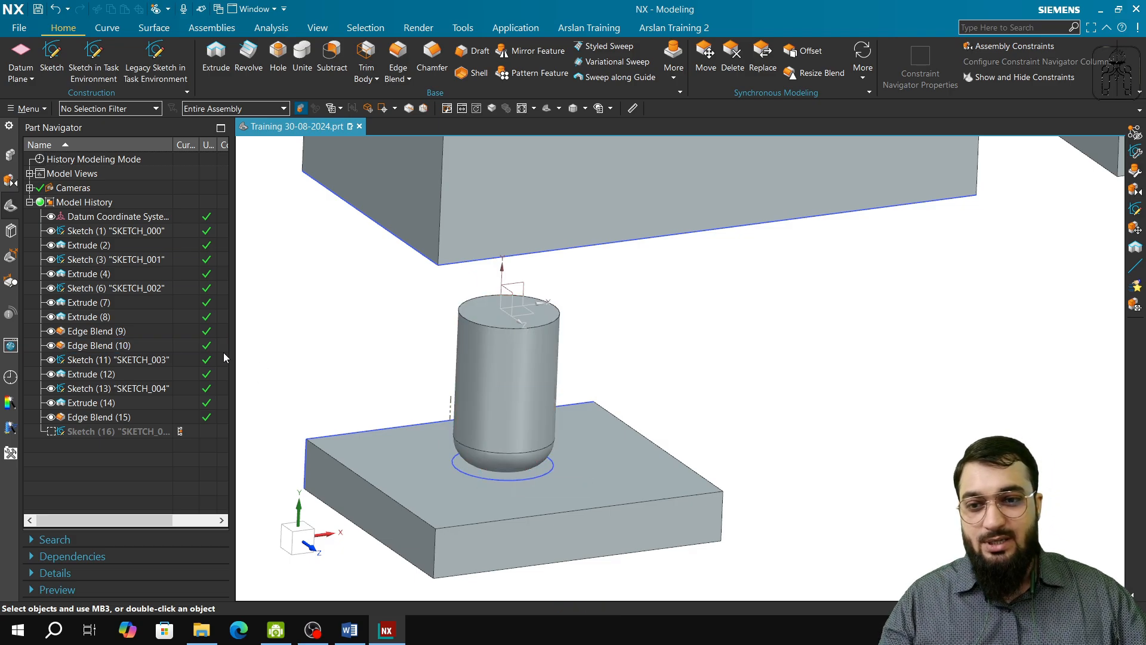
Step: Suppress Extrude (4), the small cylinder, together with its dependent edge blend
{"action": "left_click", "coordinate": [101, 274]}
{"action": "right_click", "coordinate": [102, 274]}
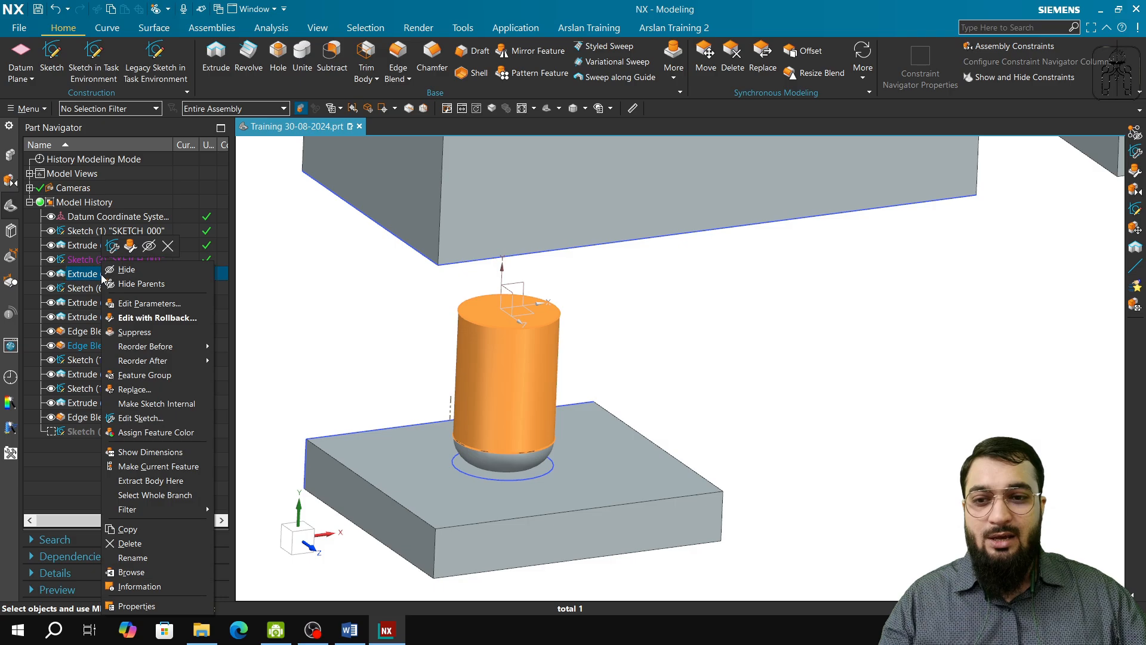
{"action": "left_click", "coordinate": [152, 338]}
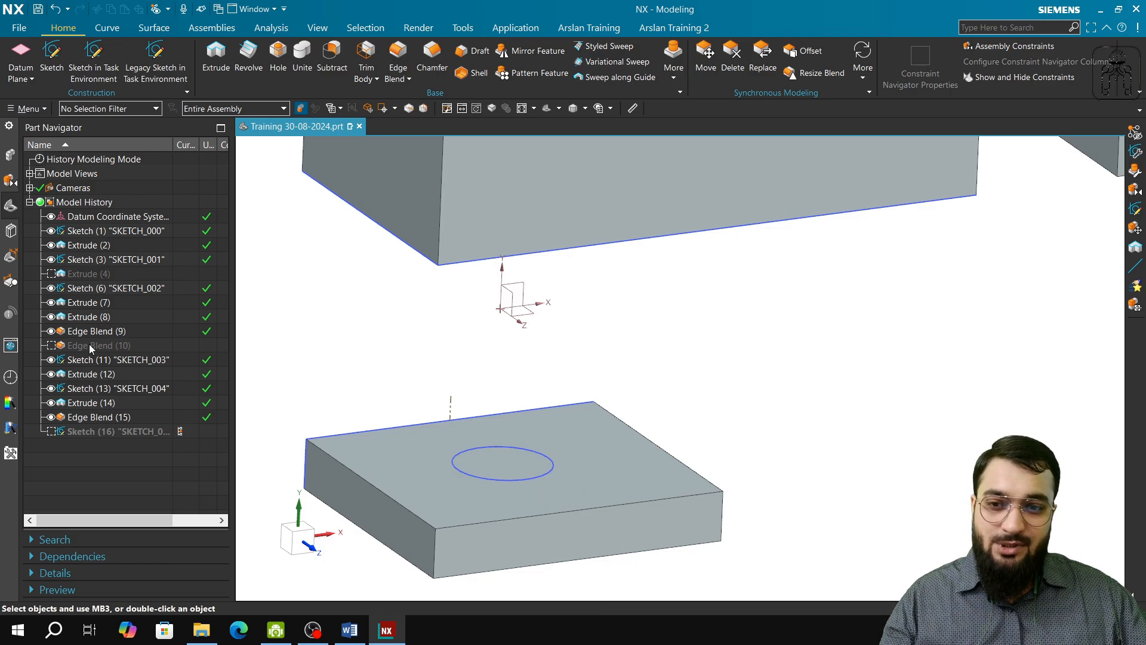
Step: Try unsuppressing only the parent Extrude (4), and undo it
{"action": "right_click", "coordinate": [102, 275]}
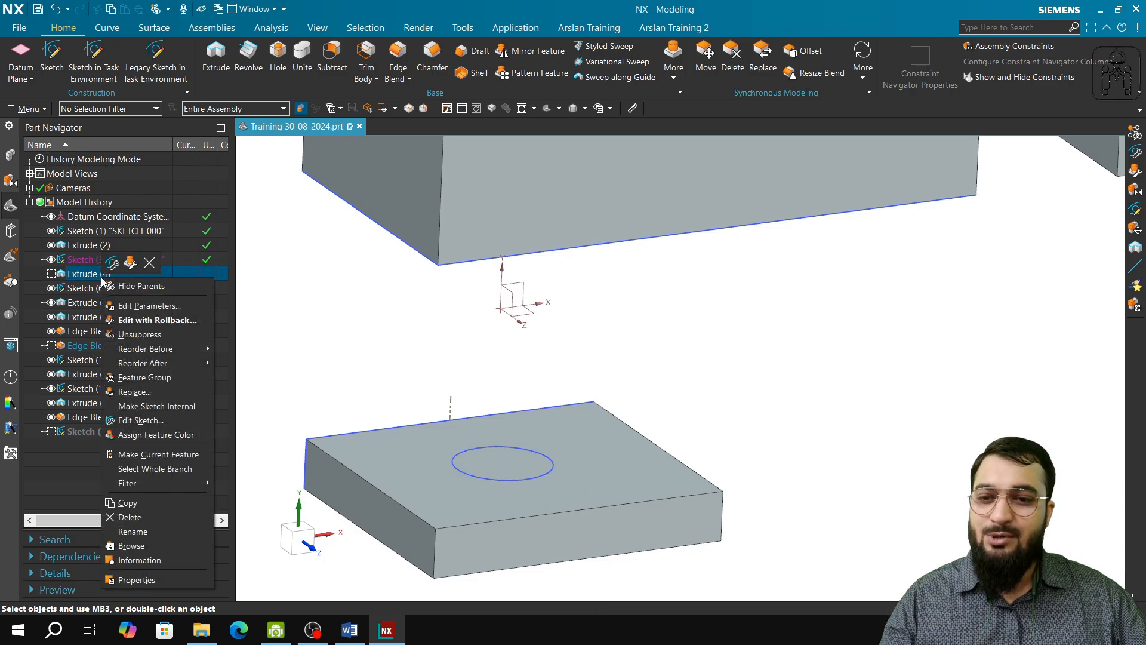
{"action": "left_click", "coordinate": [143, 335]}
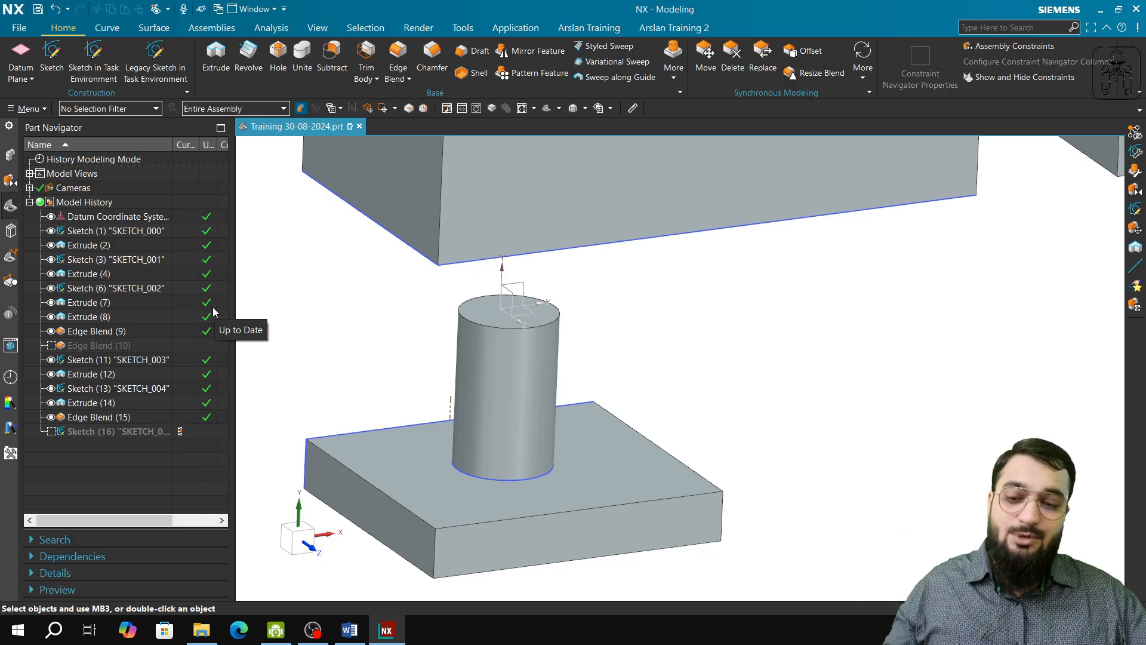
{"action": "key", "text": "ctrl+z"}
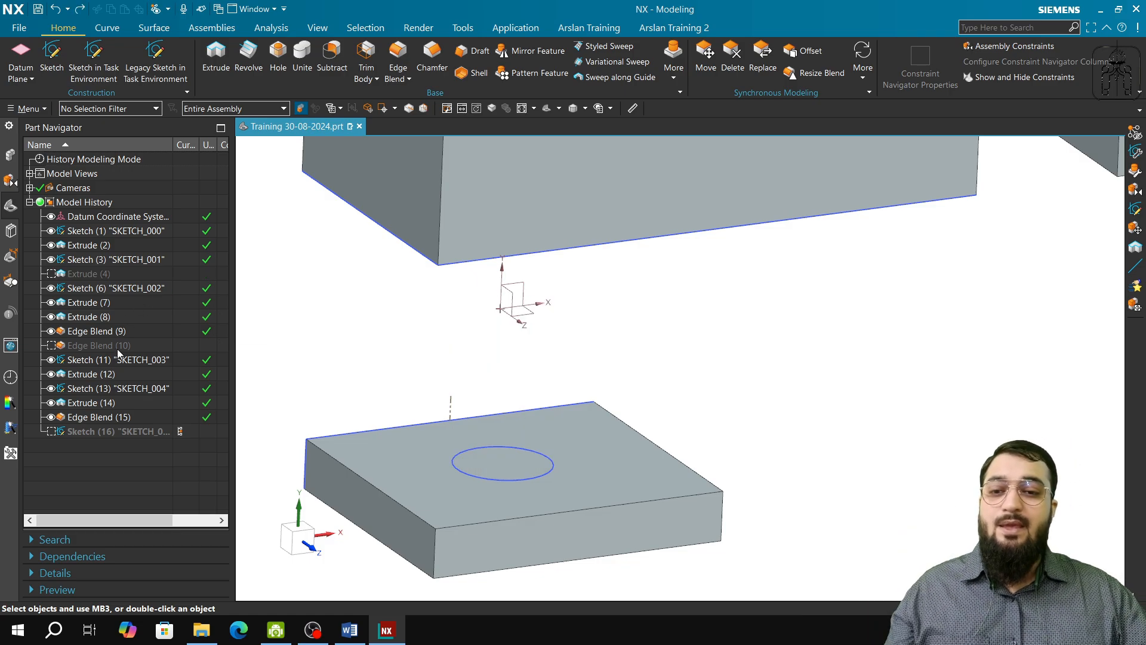
Step: Unsuppress Edge Blend (10) to restore it with its parent cylinder, and highlight Extrude (4) and Edge Blend (10) in turn
{"action": "right_click", "coordinate": [118, 346]}
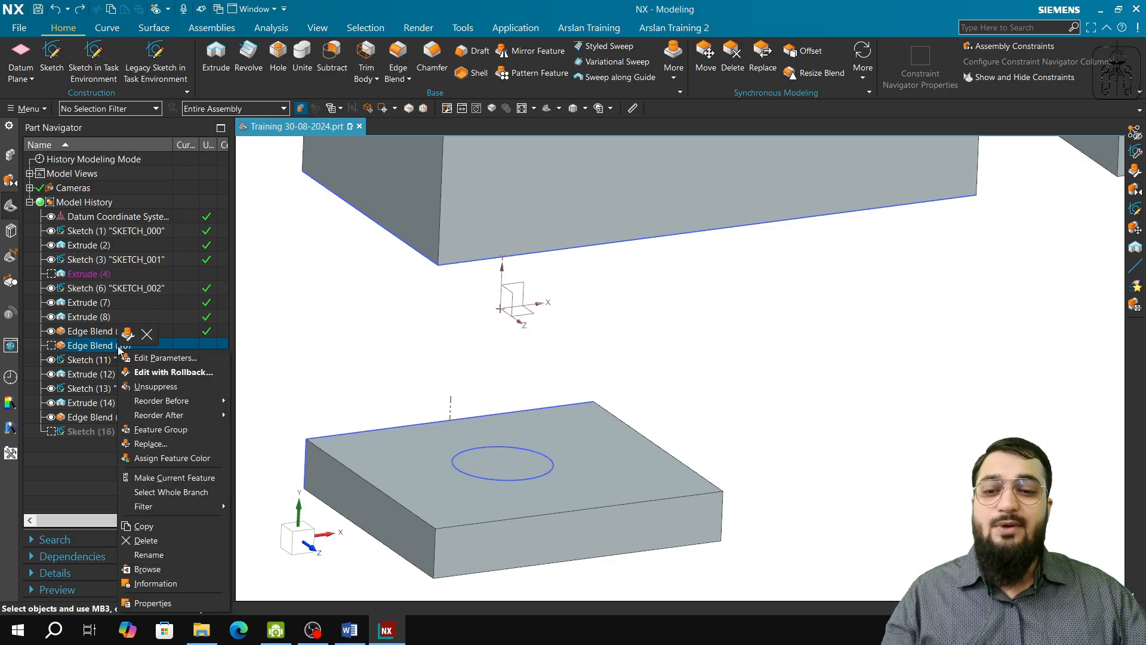
{"action": "left_click", "coordinate": [152, 386]}
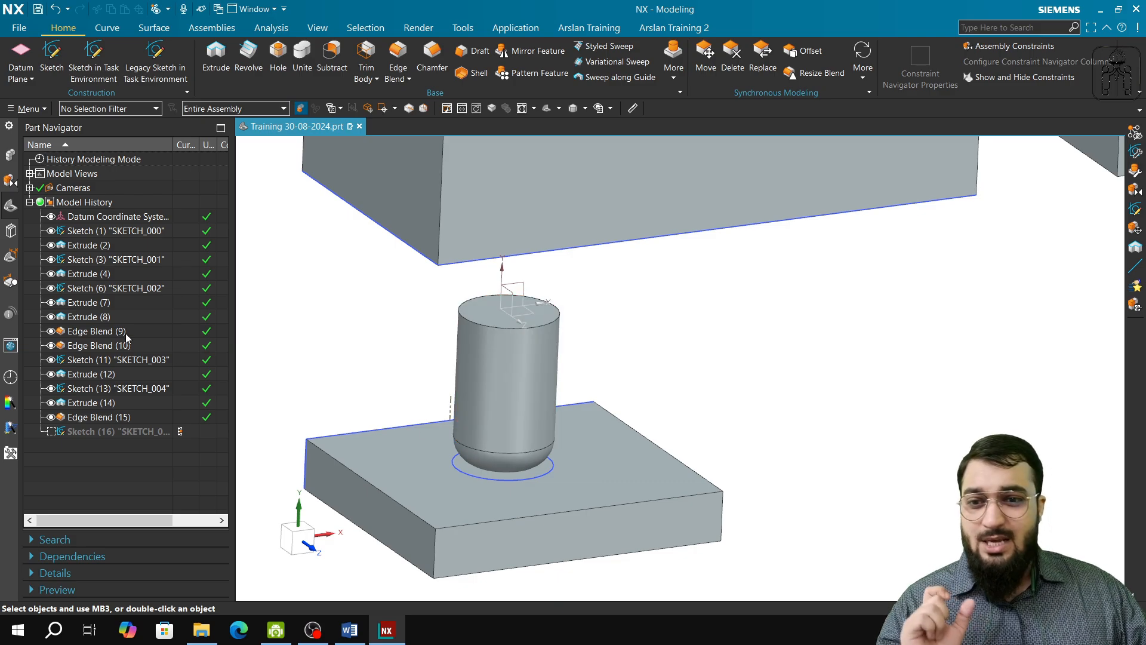
{"action": "left_click", "coordinate": [89, 274]}
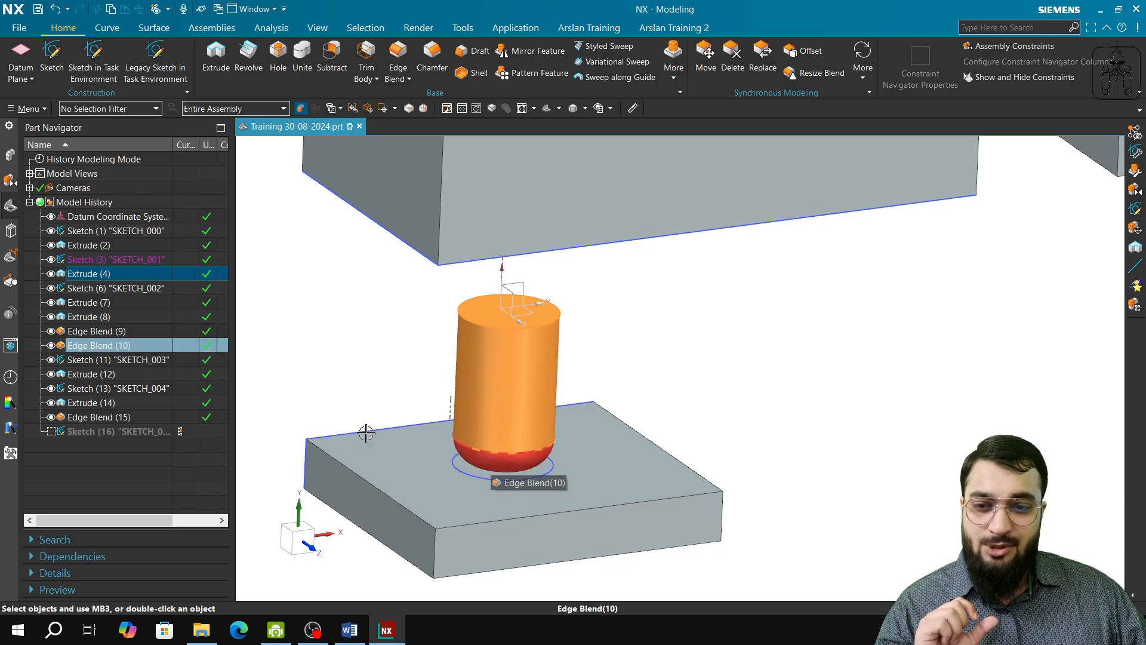
{"action": "left_click", "coordinate": [106, 345]}
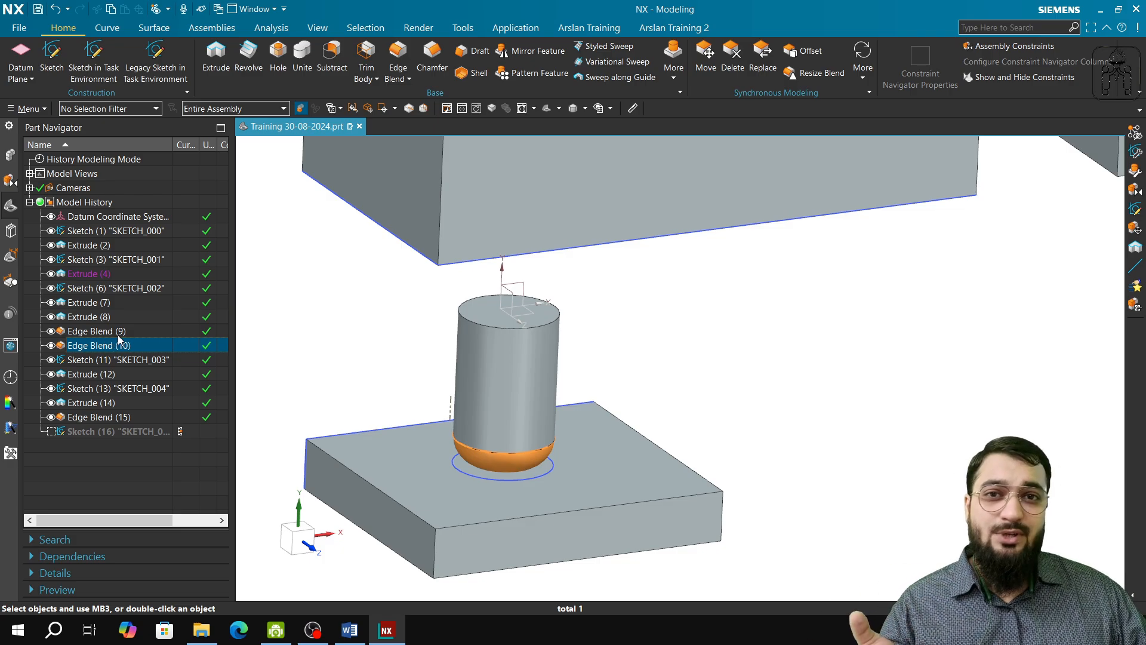
Step: Delete Extrude (12), the plate based on Sketch (11), close the update report and undo the deletion
{"action": "right_click", "coordinate": [110, 376]}
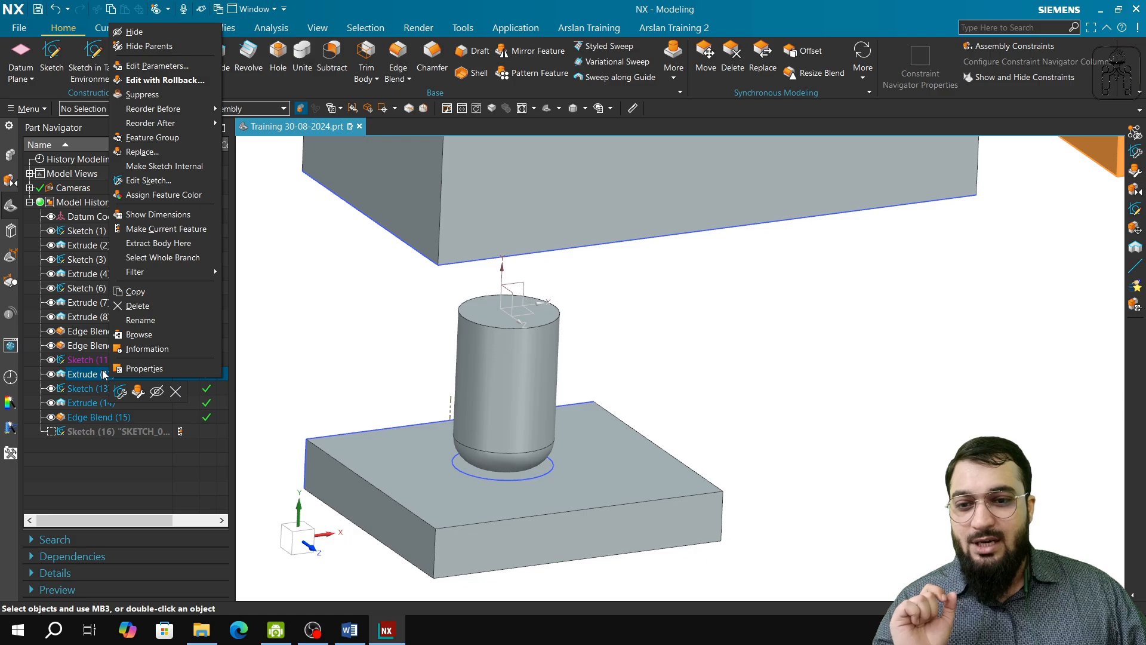
{"action": "left_click", "coordinate": [585, 386]}
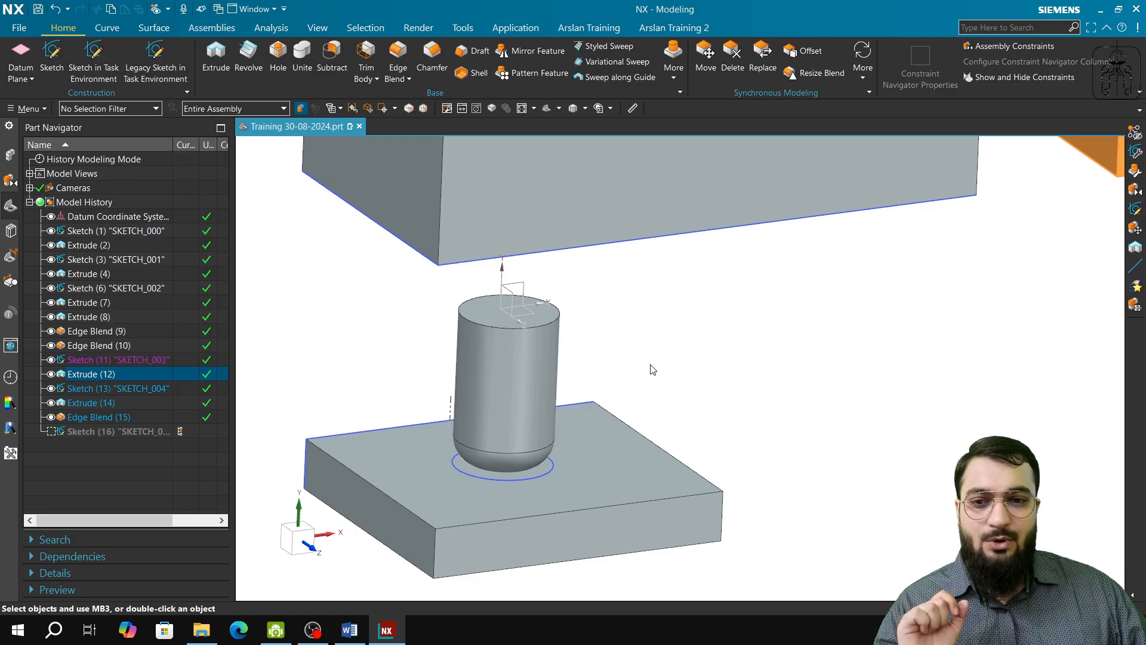
{"action": "scroll", "coordinate": [838, 389], "scroll_direction": "down", "scroll_amount": 5}
{"action": "middle_click_drag", "start_coordinate": [867, 409], "coordinate": [583, 428], "text": "shift"}
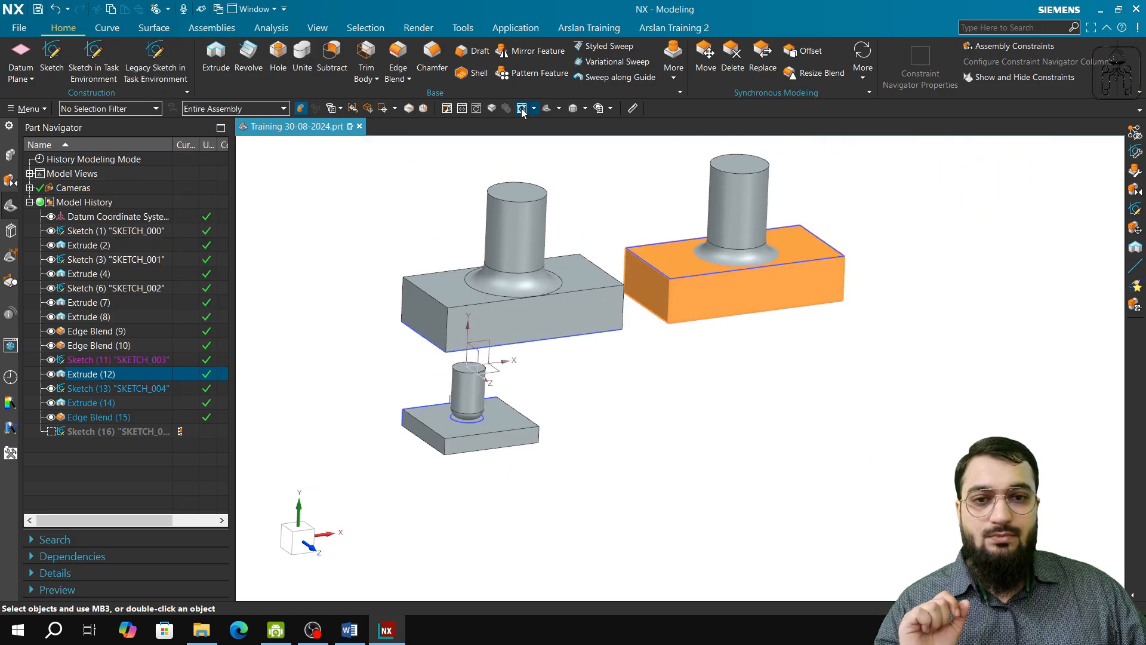
{"action": "left_click", "coordinate": [521, 108]}
{"action": "right_click", "coordinate": [88, 372]}
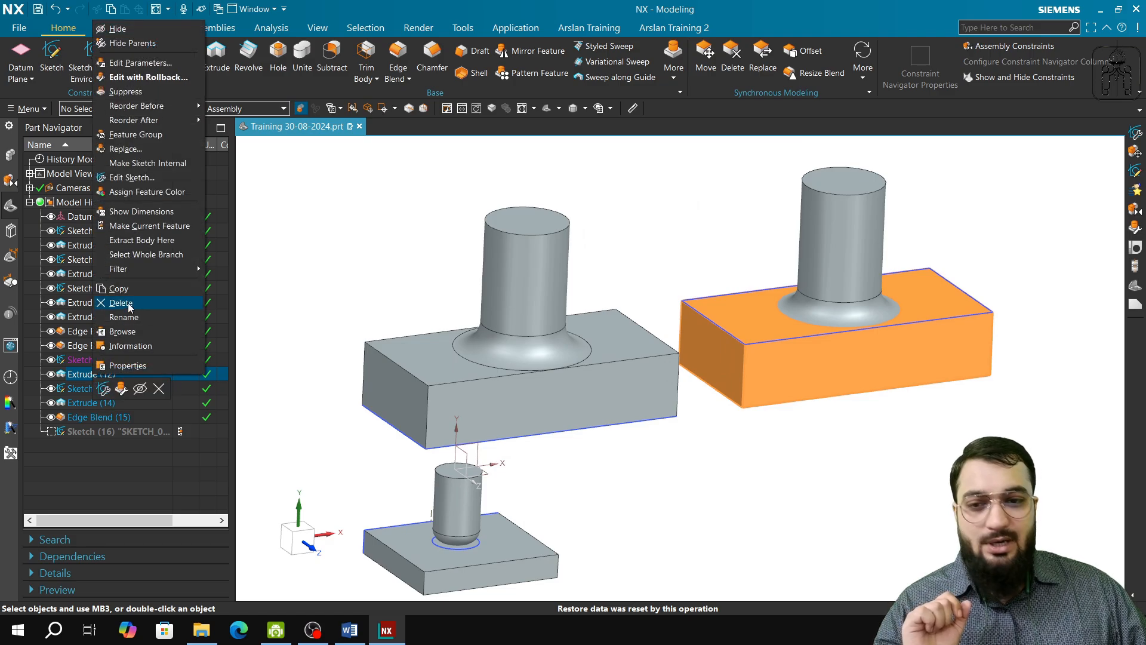
{"action": "left_click", "coordinate": [120, 303]}
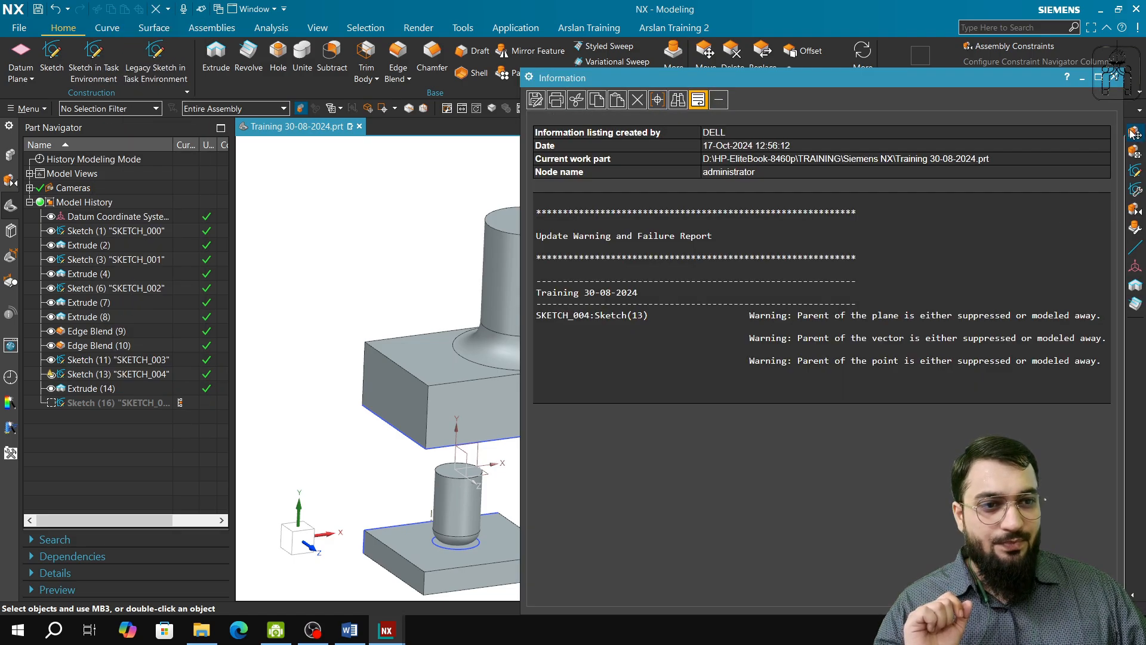
{"action": "left_click", "coordinate": [1113, 79]}
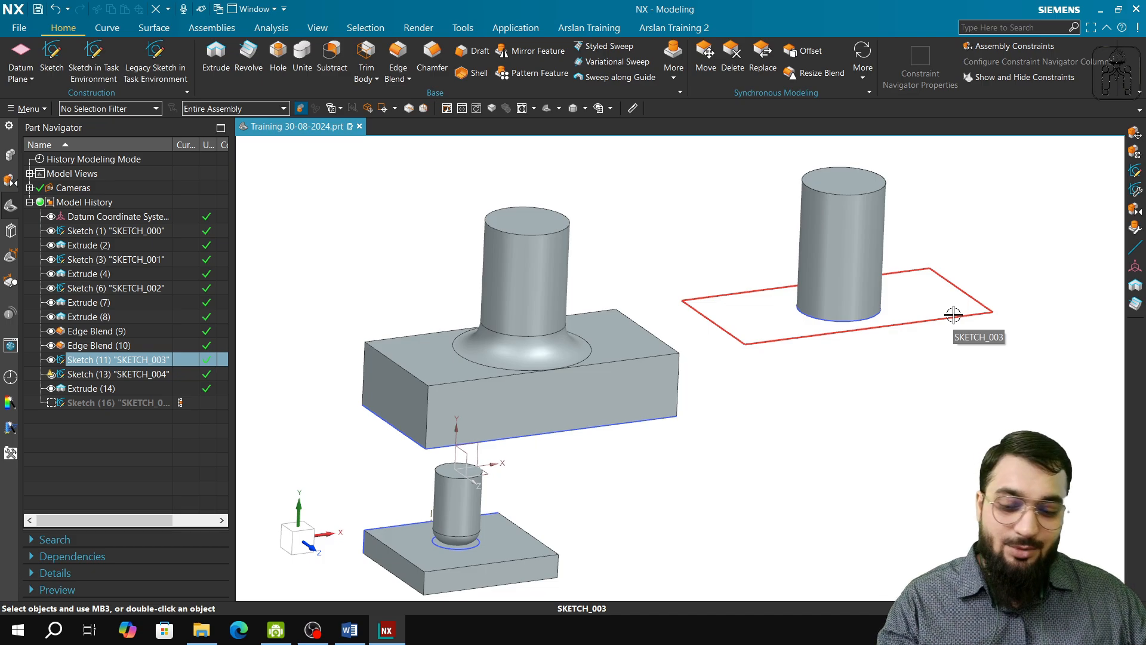
{"action": "key", "text": "ctrl+z"}
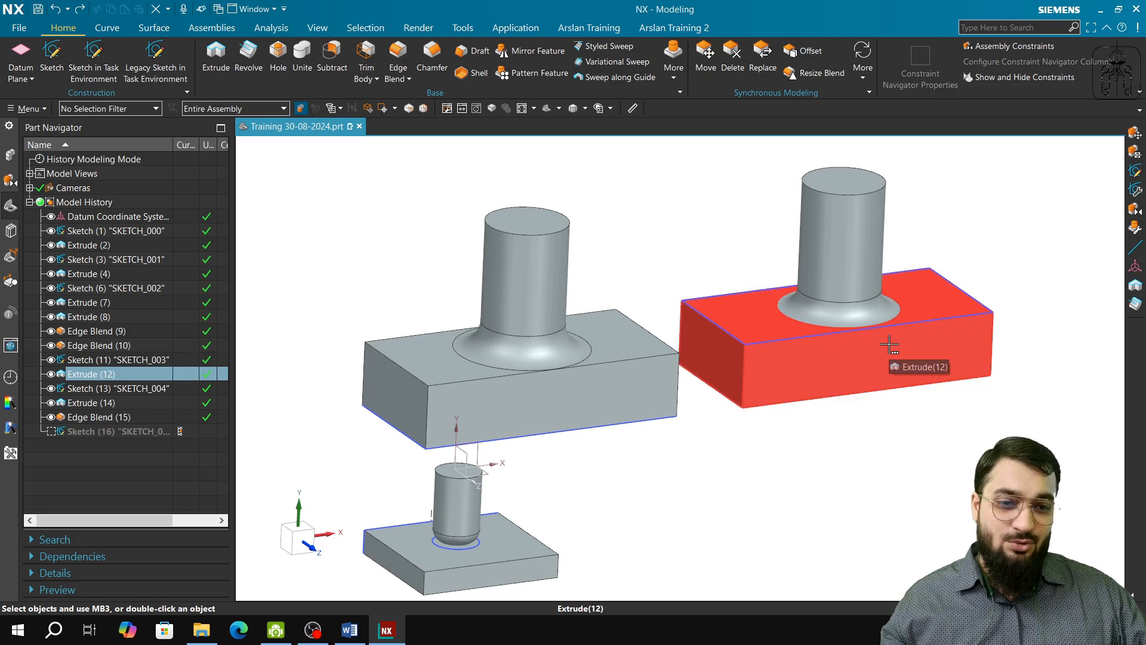
Step: Delete Edge Blend (15) at the base of the cylinder from Extrude (14), and undo the deletion
{"action": "left_click", "coordinate": [887, 307]}
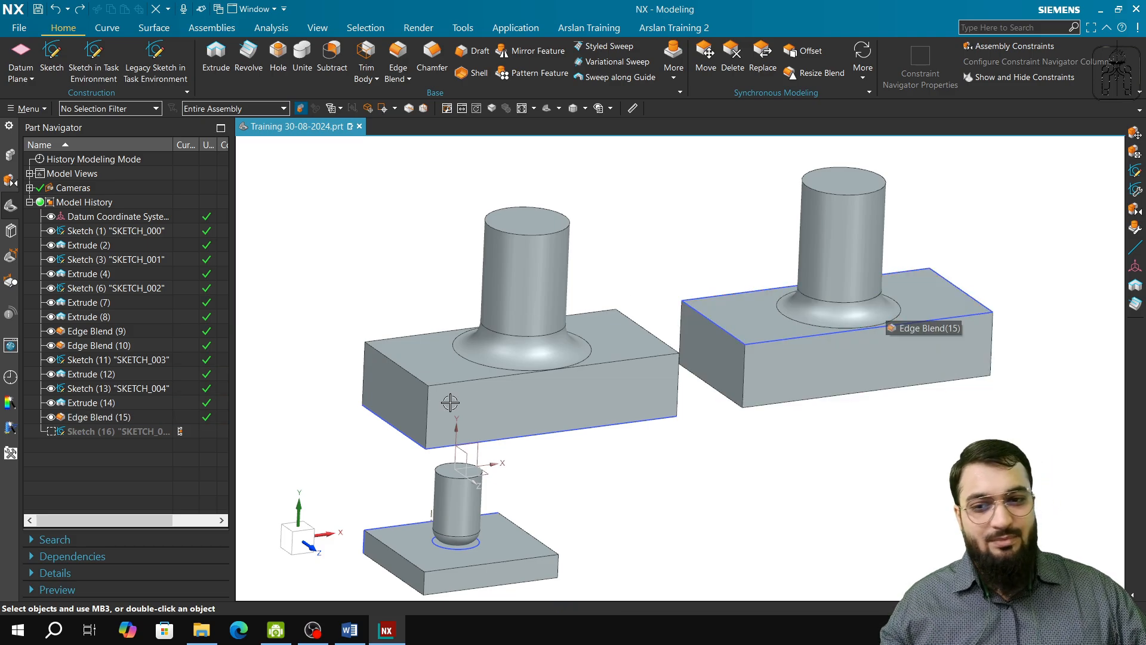
{"action": "right_click", "coordinate": [125, 421]}
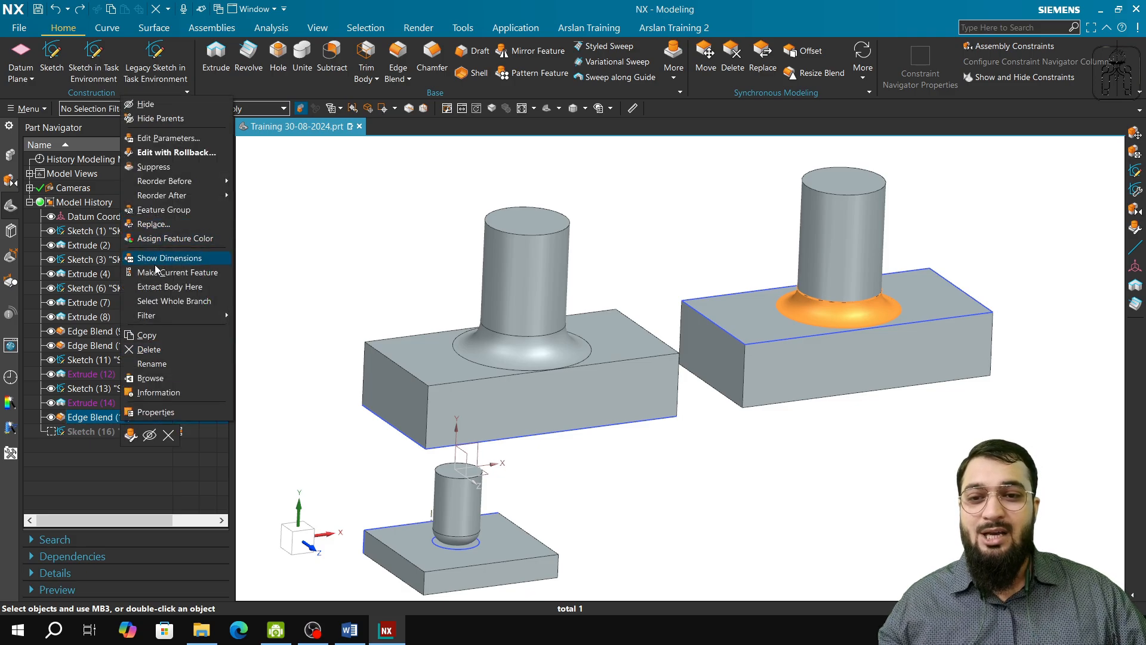
{"action": "left_click", "coordinate": [169, 348]}
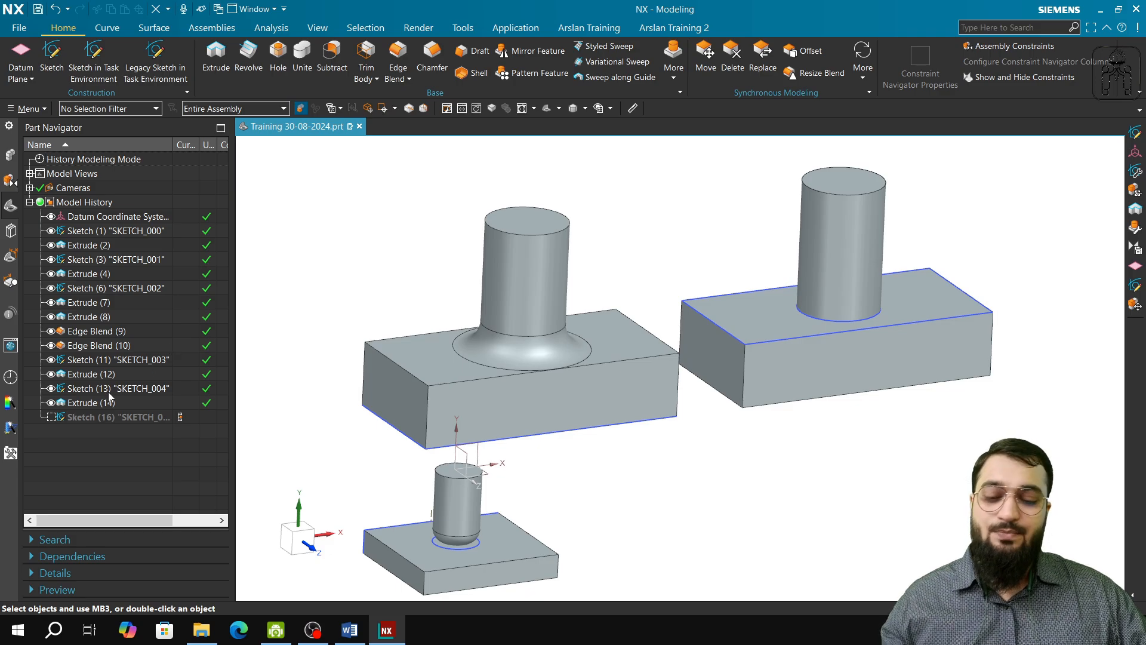
{"action": "key", "text": "ctrl+z"}
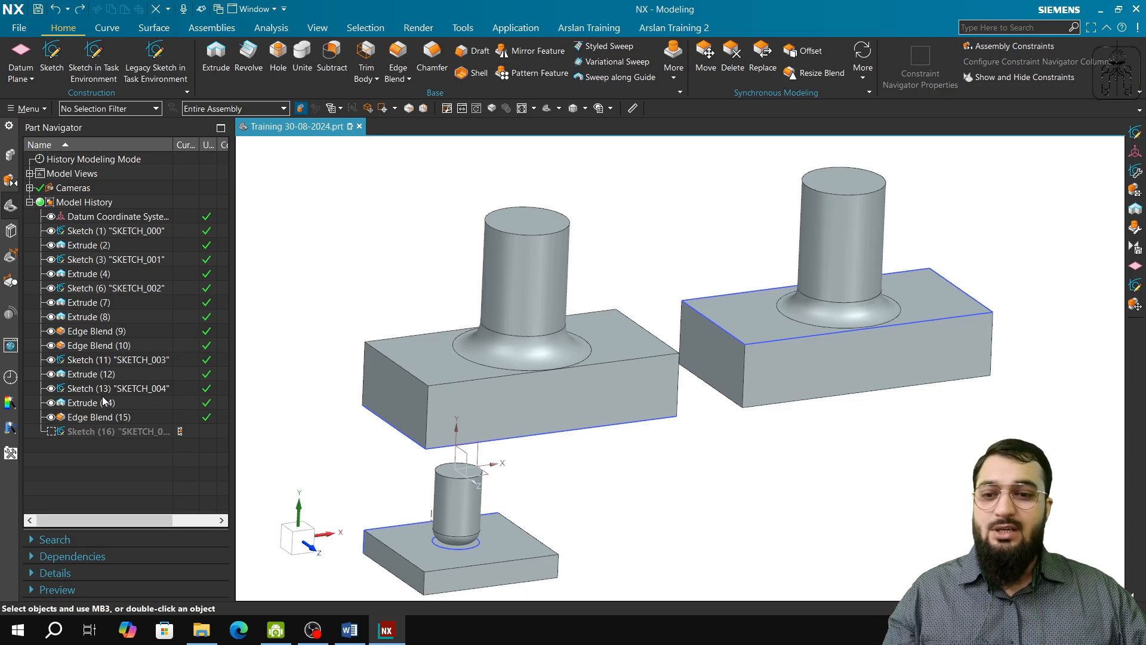
Step: Highlight Extrude (14) and Extrude (12) in turn to examine their parent and child features in the model history
{"action": "left_click", "coordinate": [106, 404]}
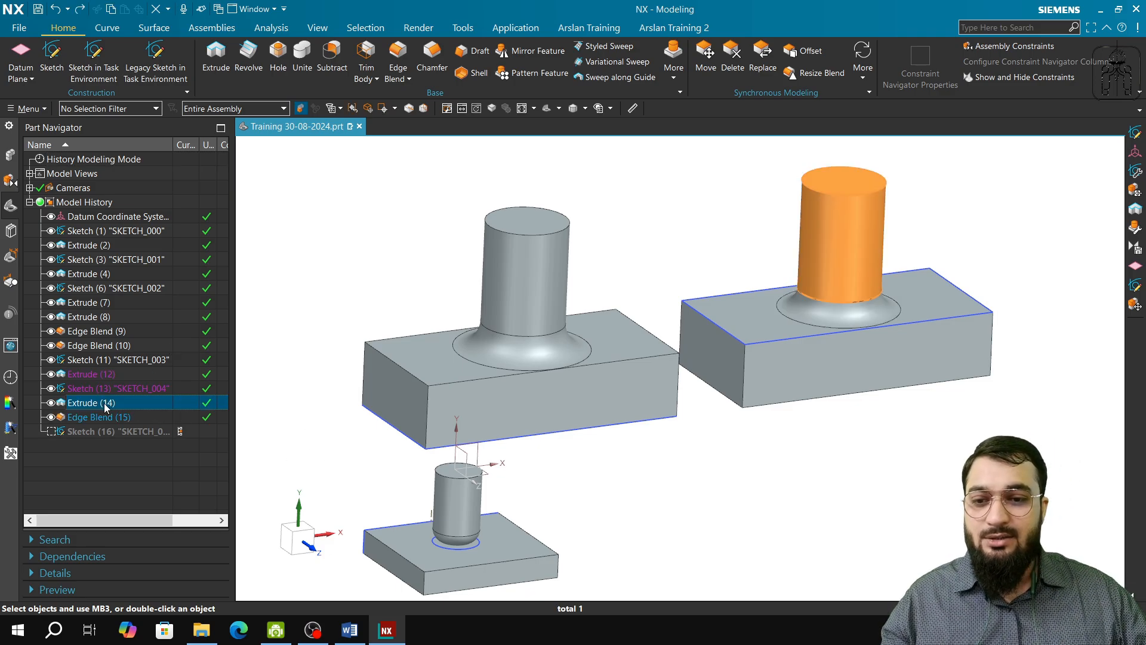
{"action": "left_click", "coordinate": [110, 374]}
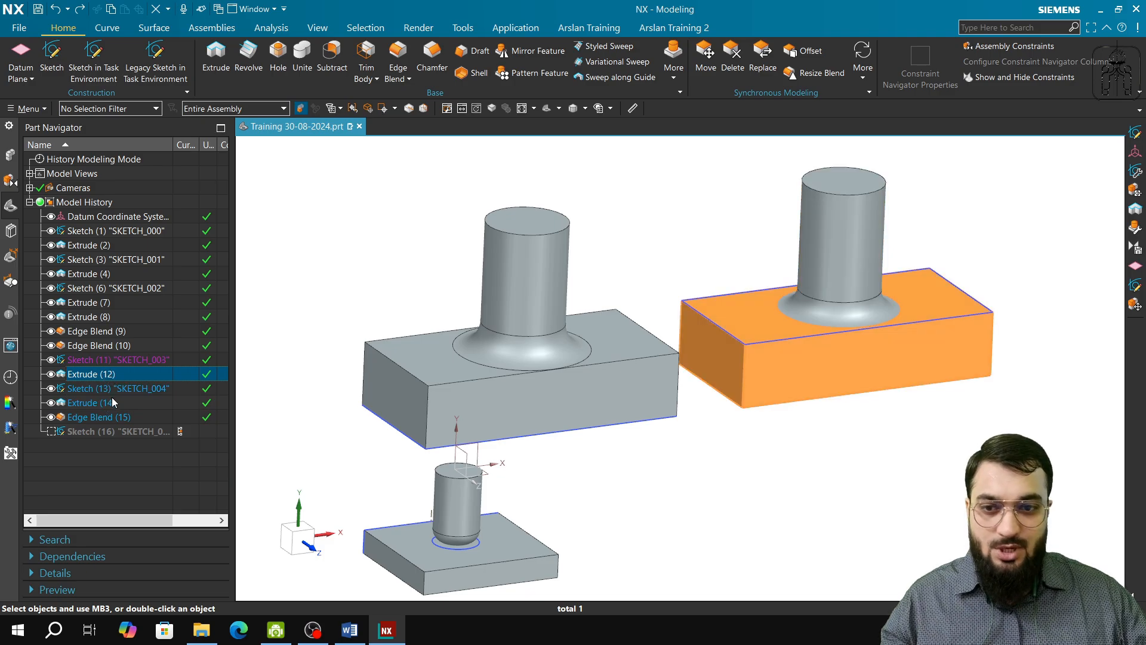
Step: Highlight Extrude (14) and Extrude (12) in turn, ending on Extrude (12), to examine their linked features in the model history
{"action": "left_click", "coordinate": [113, 400]}
{"action": "left_click", "coordinate": [113, 376]}
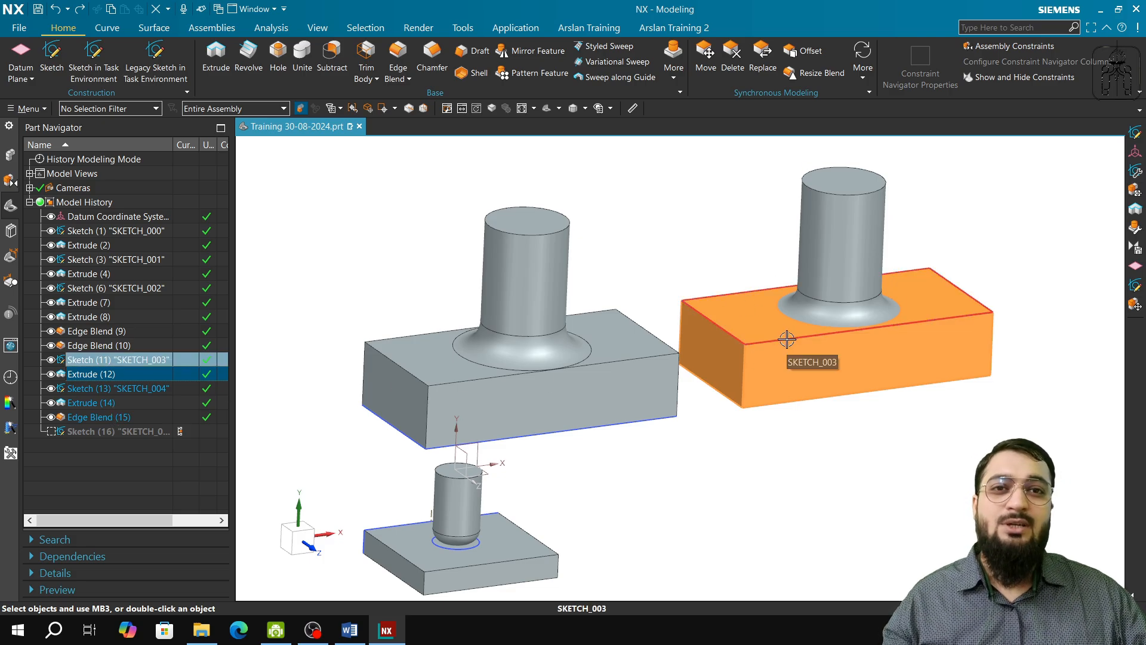
{"action": "key", "text": "Escape"}
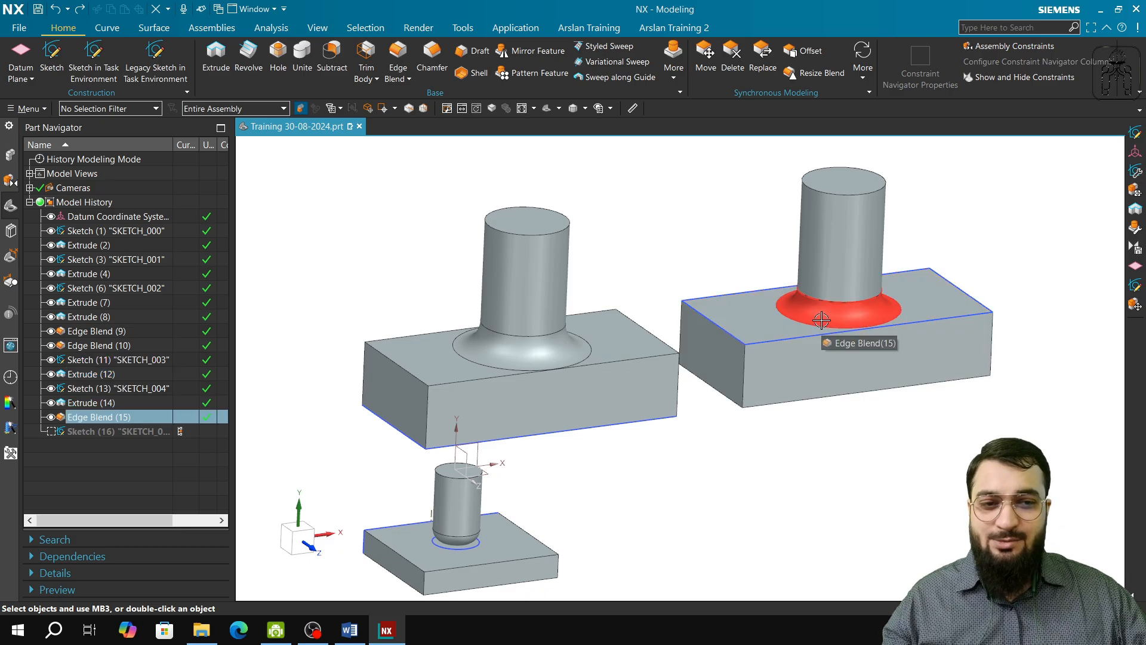
{"action": "left_click", "coordinate": [108, 376]}
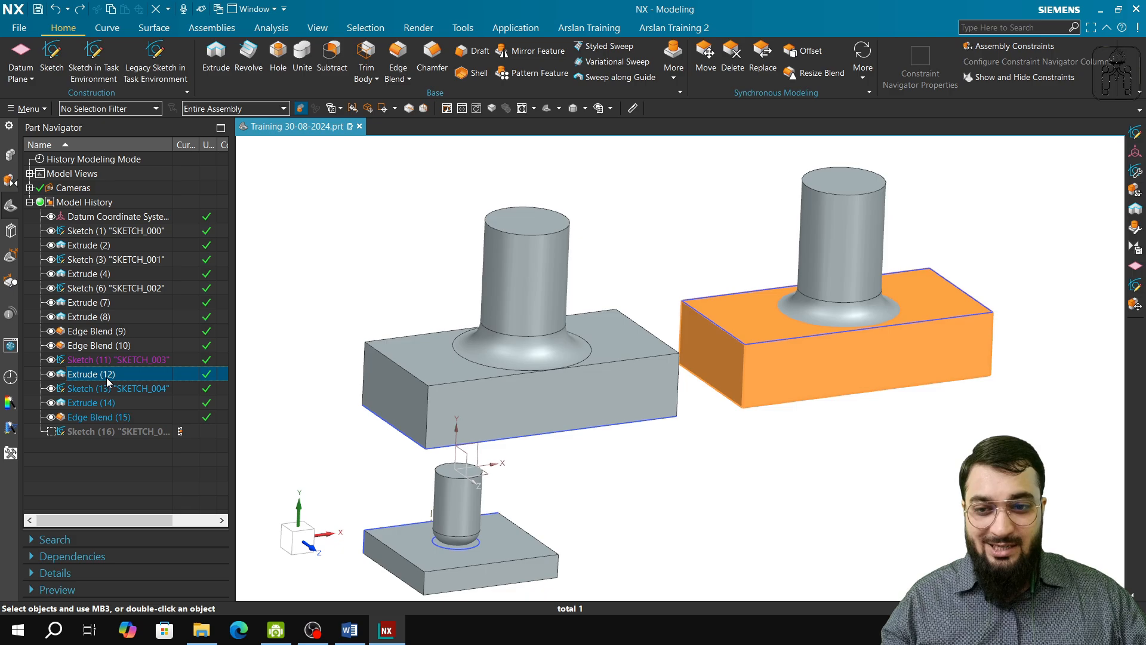
Step: Delete Extrude (14), the cylinder on the Extrude (12) plate, and undo the deletion
{"action": "left_click", "coordinate": [111, 403]}
{"action": "right_click", "coordinate": [111, 403]}
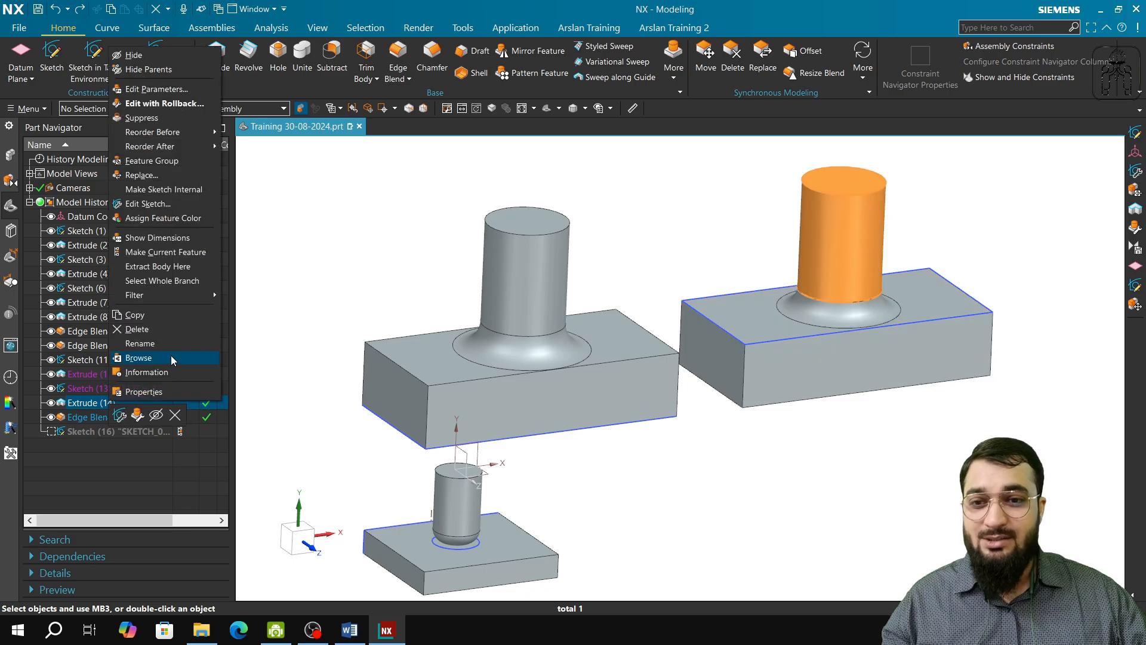
{"action": "left_click", "coordinate": [171, 328]}
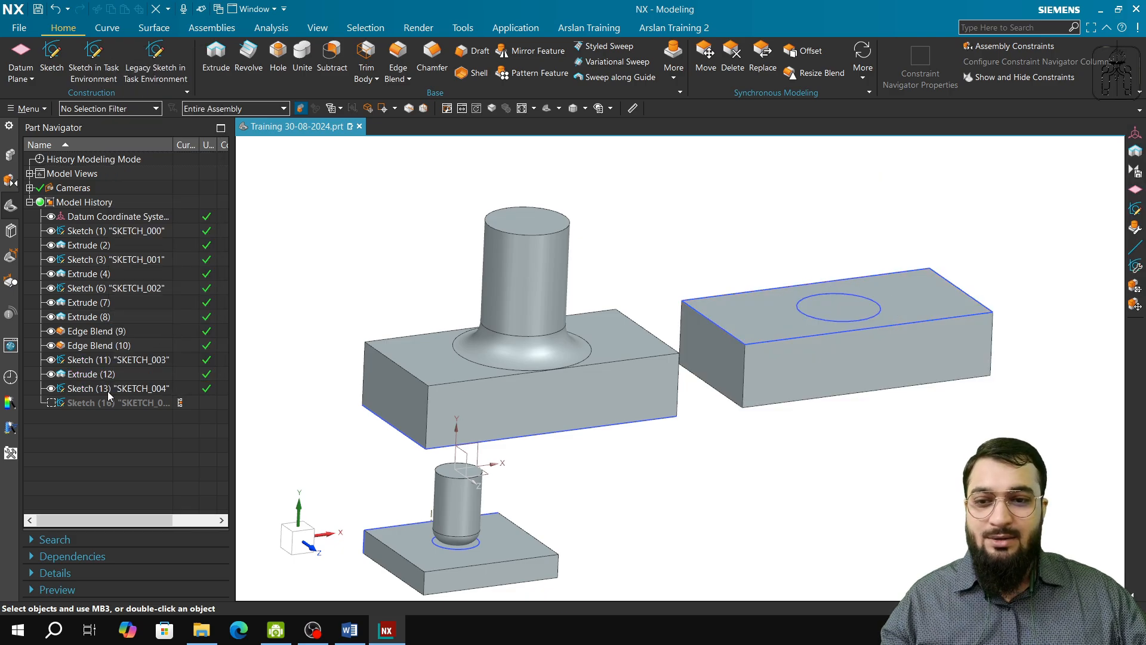
{"action": "middle_click_drag", "start_coordinate": [882, 422], "coordinate": [837, 460], "text": "shift"}
{"action": "scroll", "coordinate": [797, 376], "scroll_direction": "up", "scroll_amount": 1}
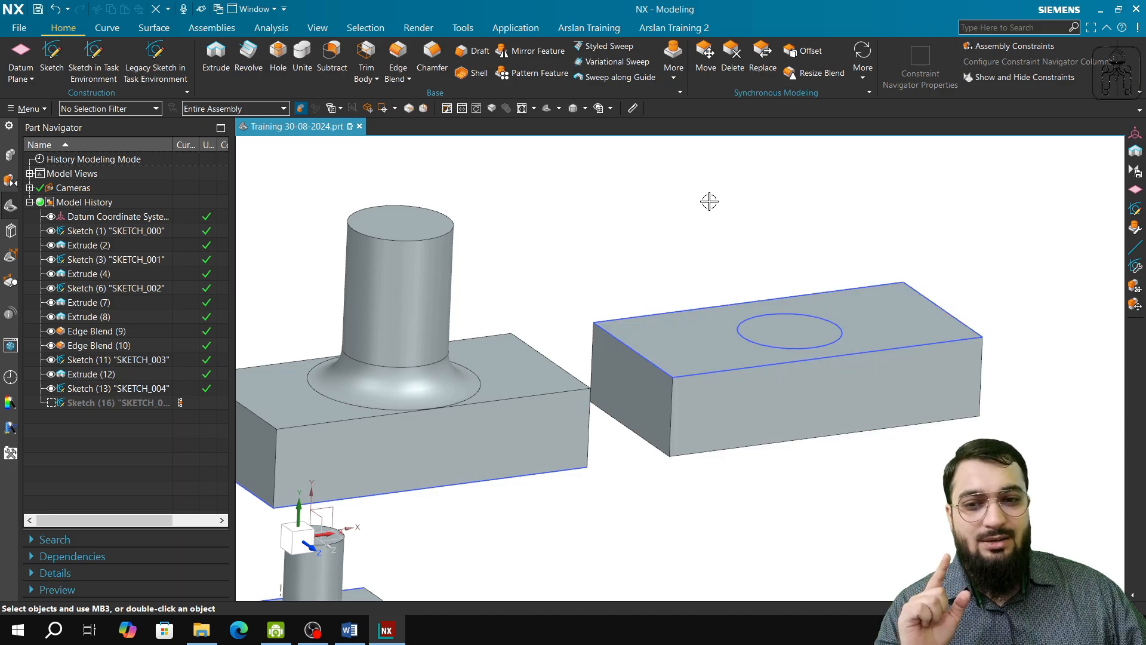
{"action": "key", "text": "ctrl+z"}
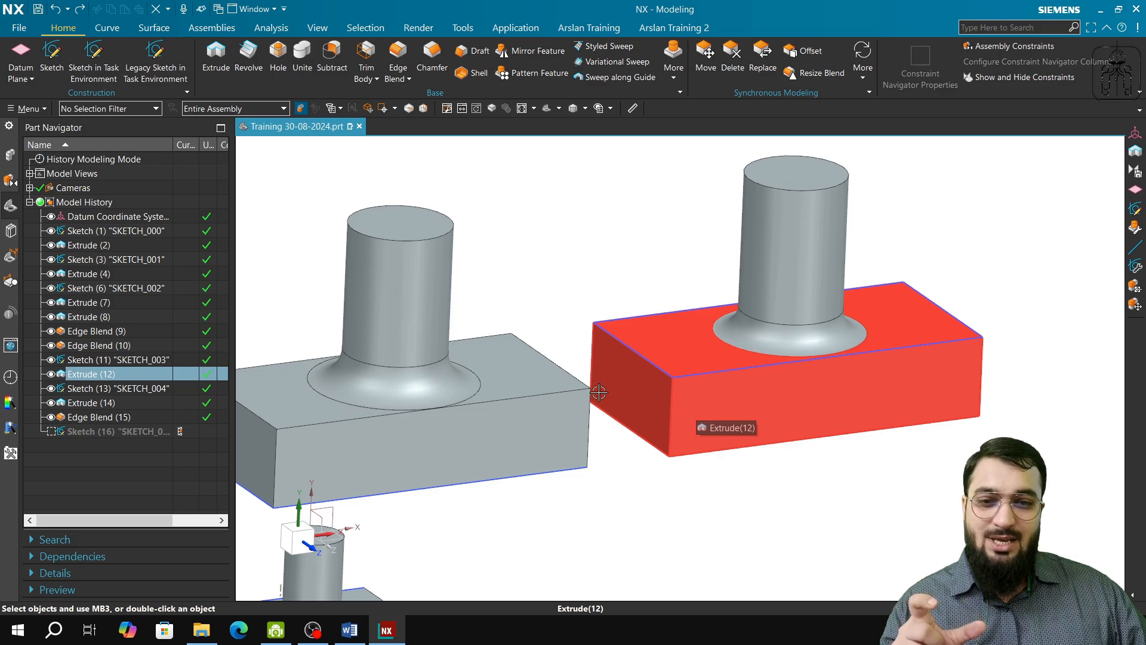
Step: Delete the parent plate Extrude (12), close the update report, and undo the deletion
{"action": "right_click", "coordinate": [104, 374]}
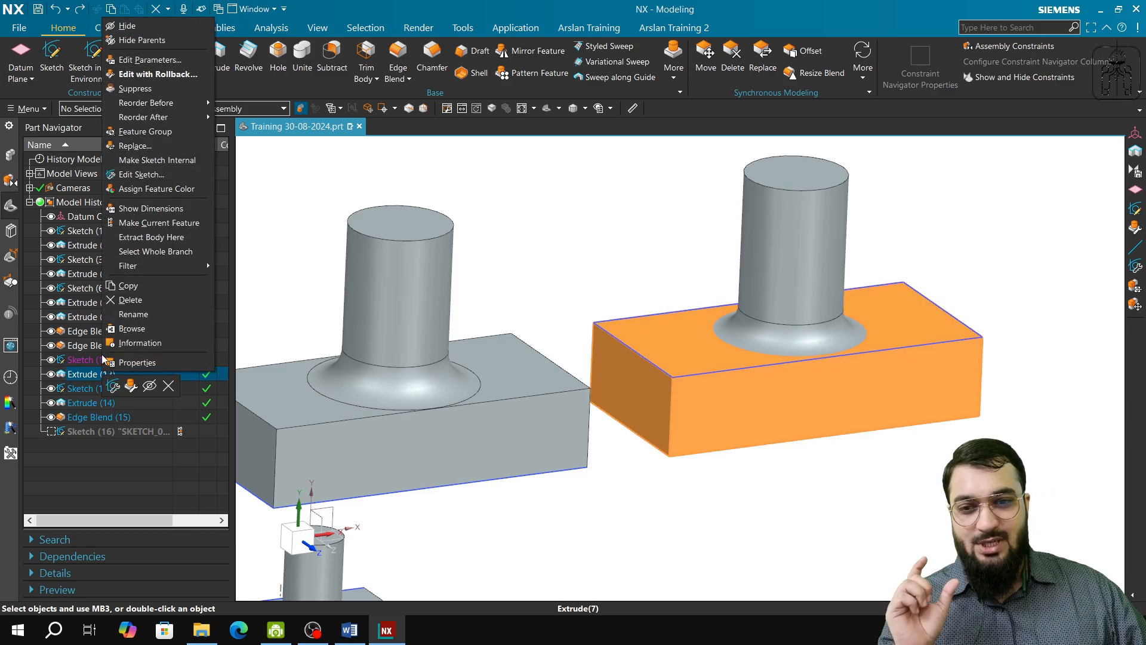
{"action": "left_click", "coordinate": [129, 299]}
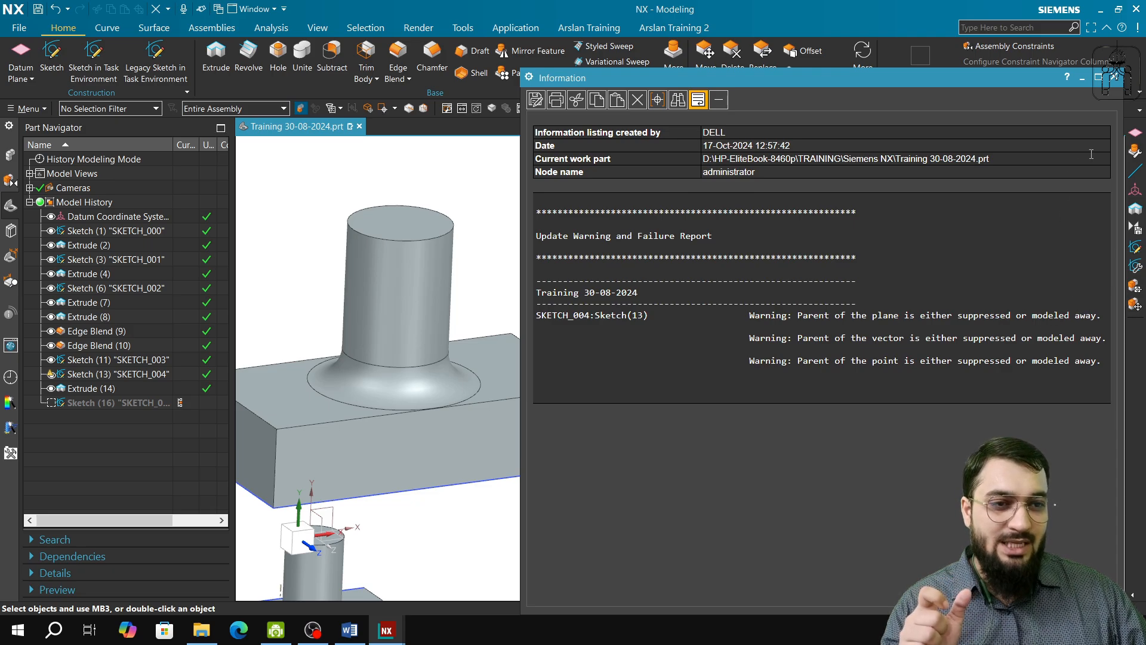
{"action": "left_click", "coordinate": [1113, 78]}
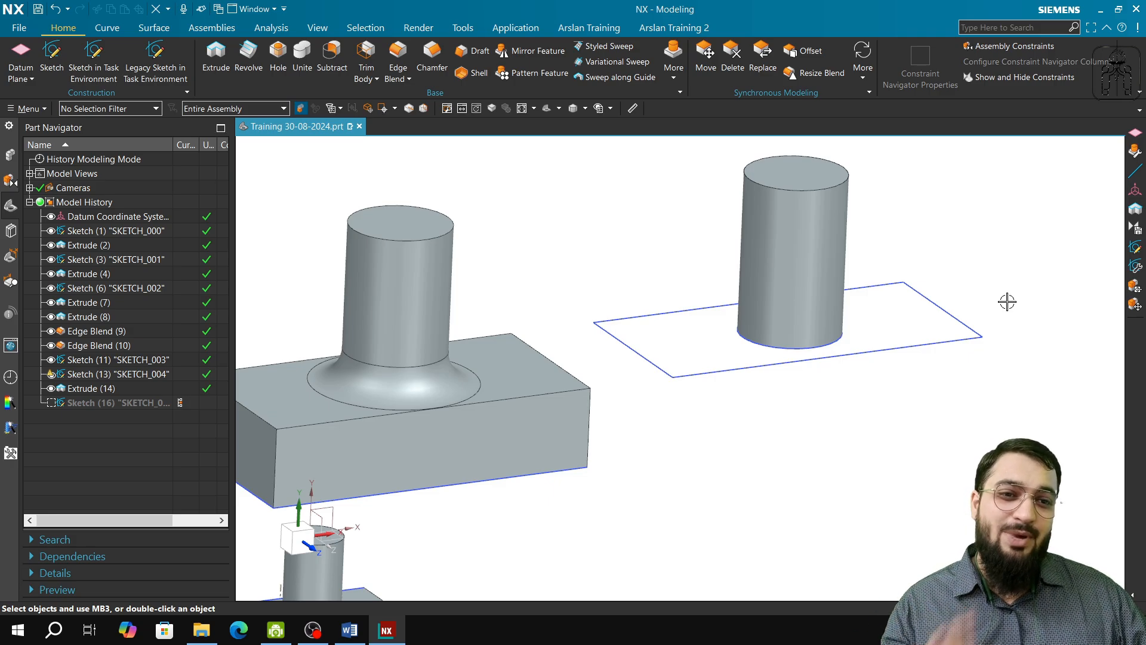
{"action": "key", "text": "ctrl+z"}
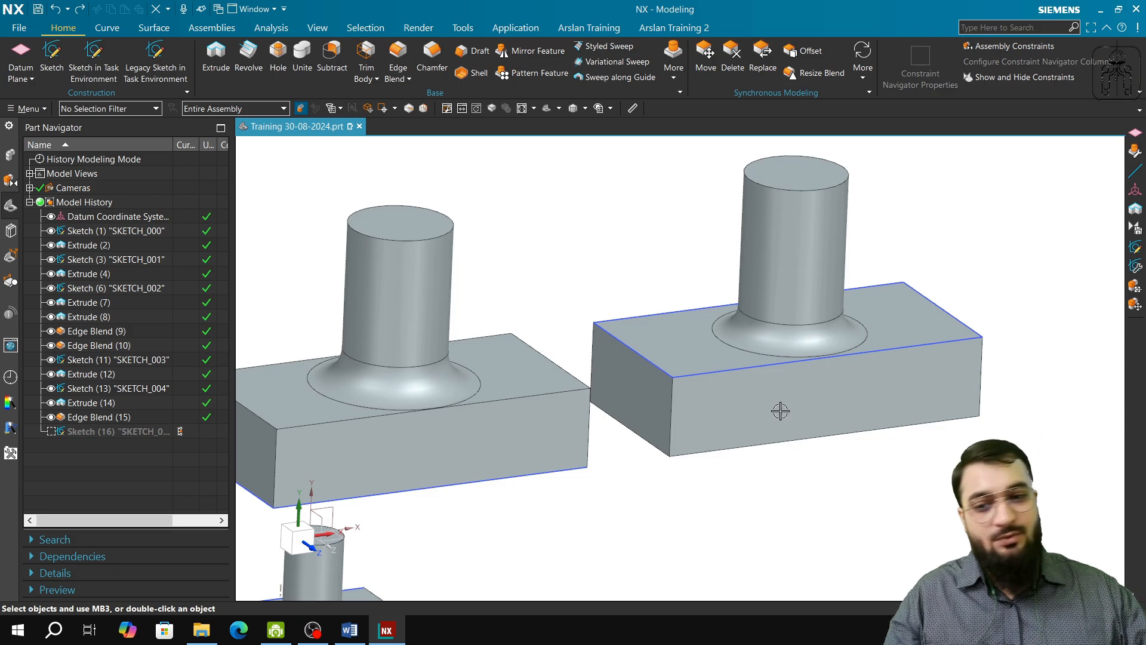
Step: Delete the cylinder Extrude (14) again, check Extrude (12) in the model history, and undo the deletion
{"action": "left_click", "coordinate": [91, 400]}
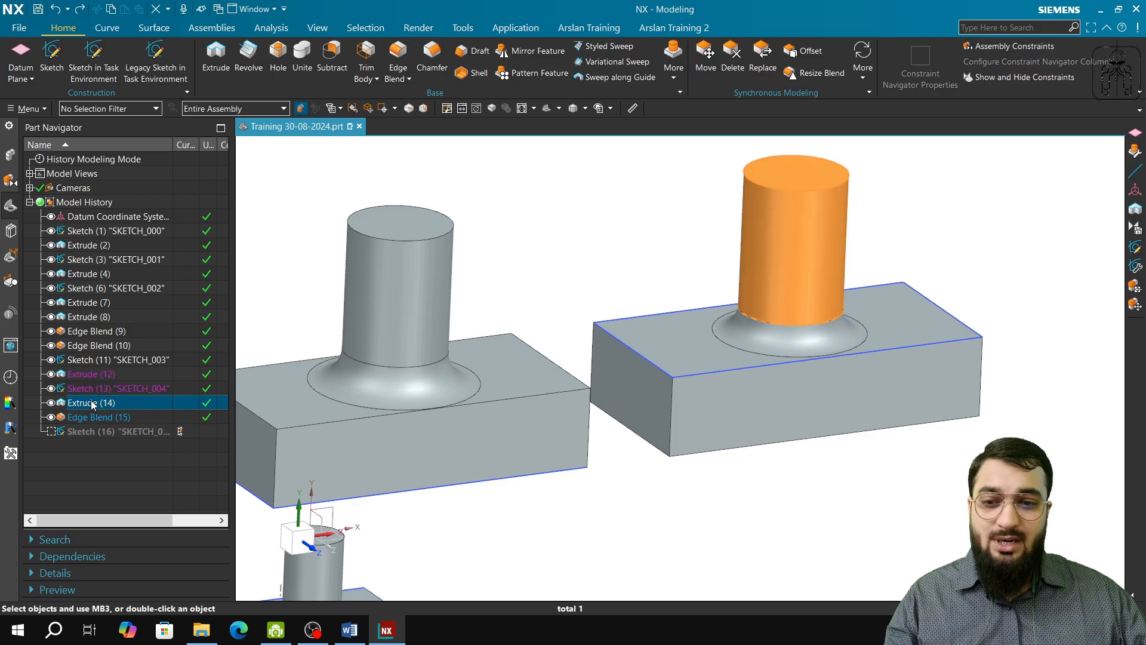
{"action": "right_click", "coordinate": [91, 400]}
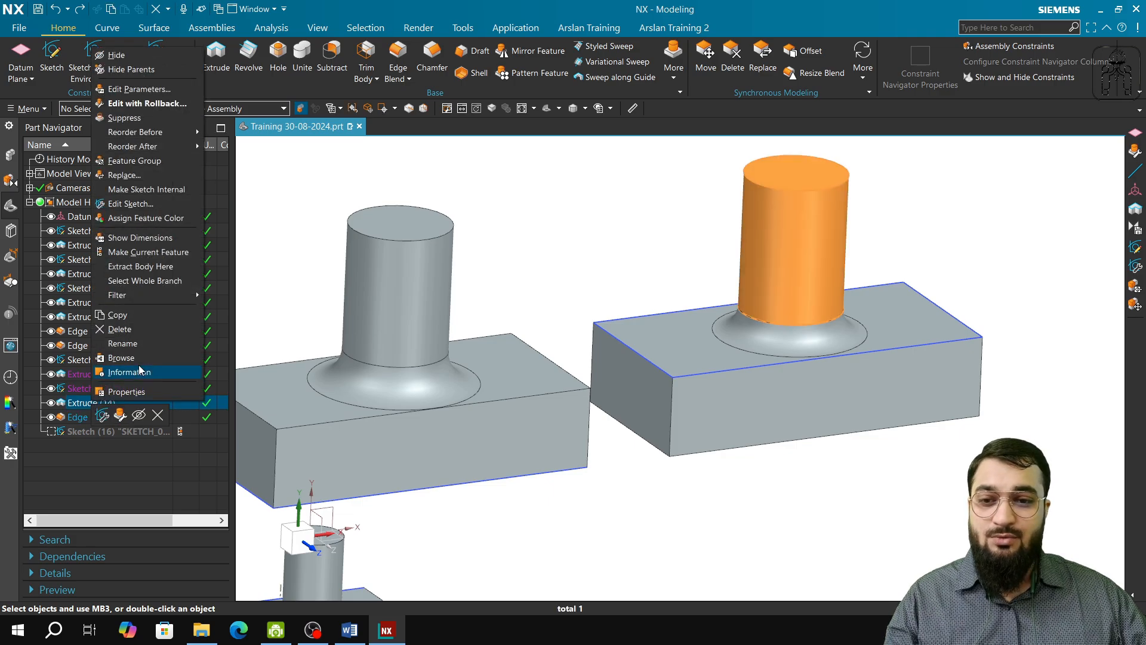
{"action": "left_click", "coordinate": [127, 330]}
{"action": "right_click", "coordinate": [105, 374]}
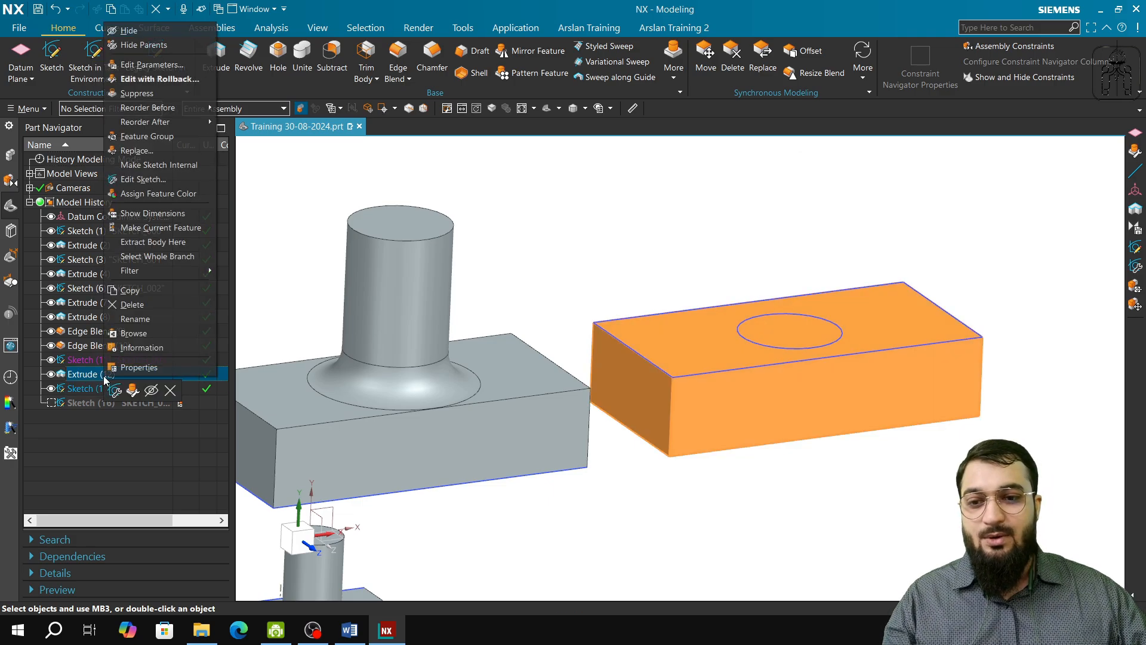
{"action": "left_click", "coordinate": [539, 508]}
{"action": "key", "text": "ctrl+z"}
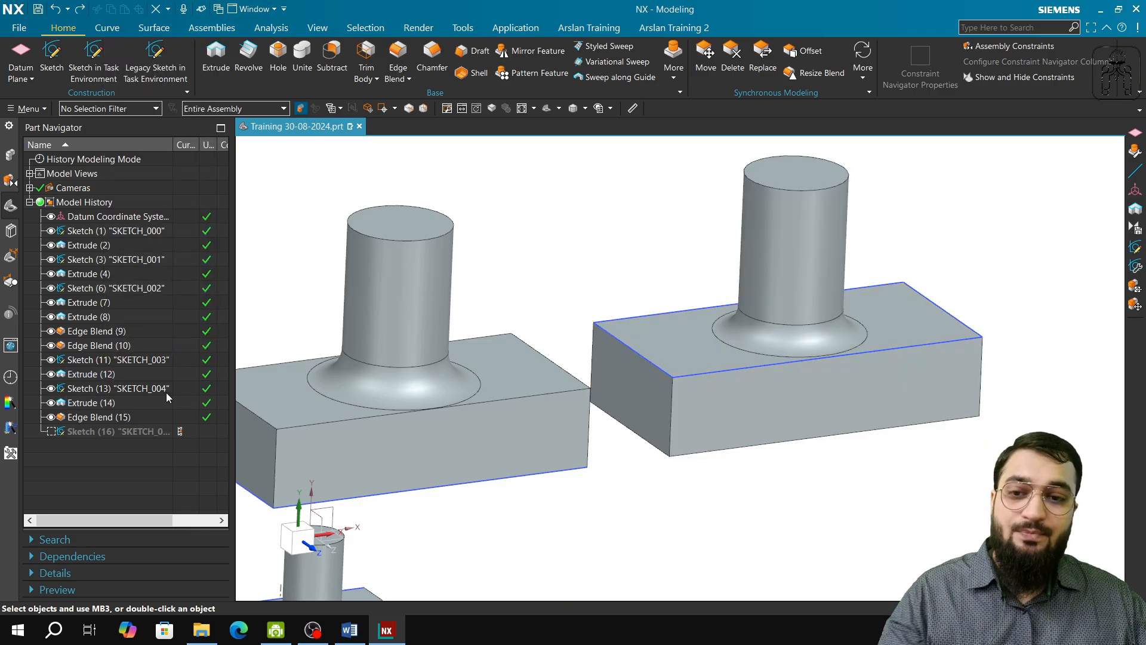
Step: Suppress Extrude (14), the parent cylinder of Edge Blend (15)
{"action": "right_click", "coordinate": [104, 403]}
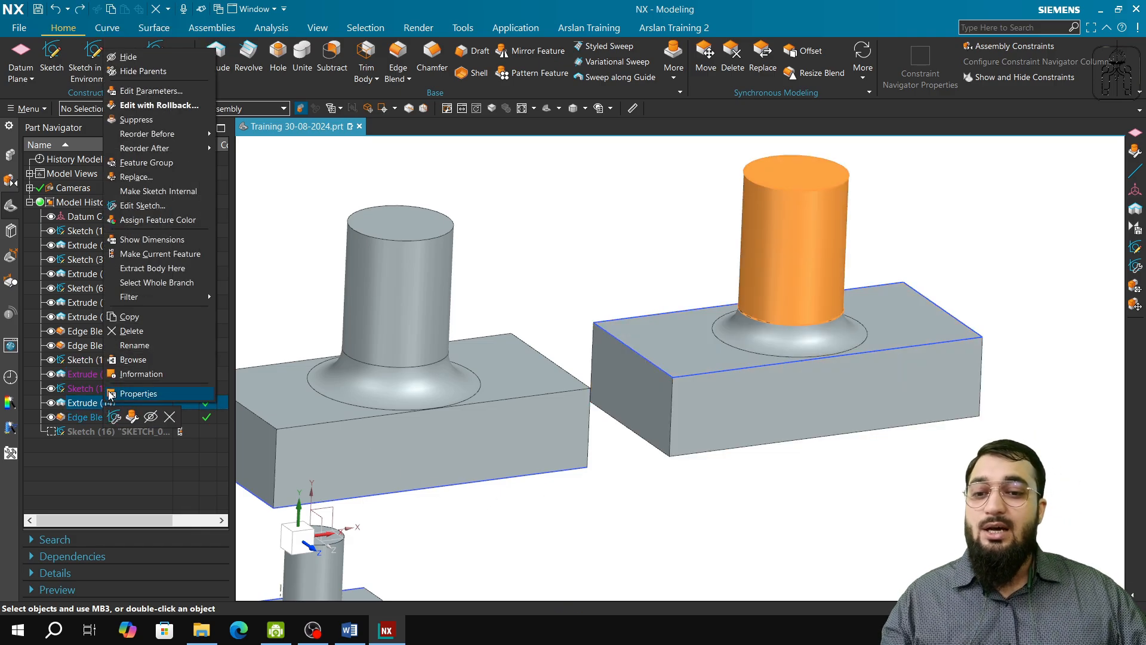
{"action": "left_click", "coordinate": [138, 120]}
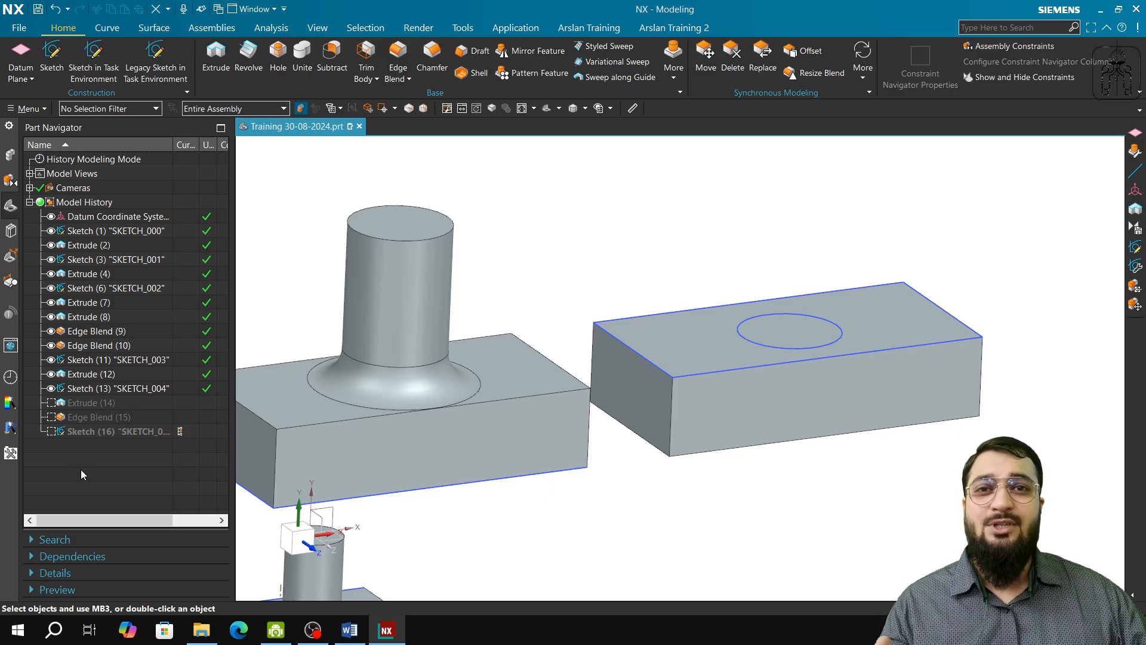
Step: Unsuppress the child feature Edge Blend (15) and undo that change
{"action": "right_click", "coordinate": [91, 418]}
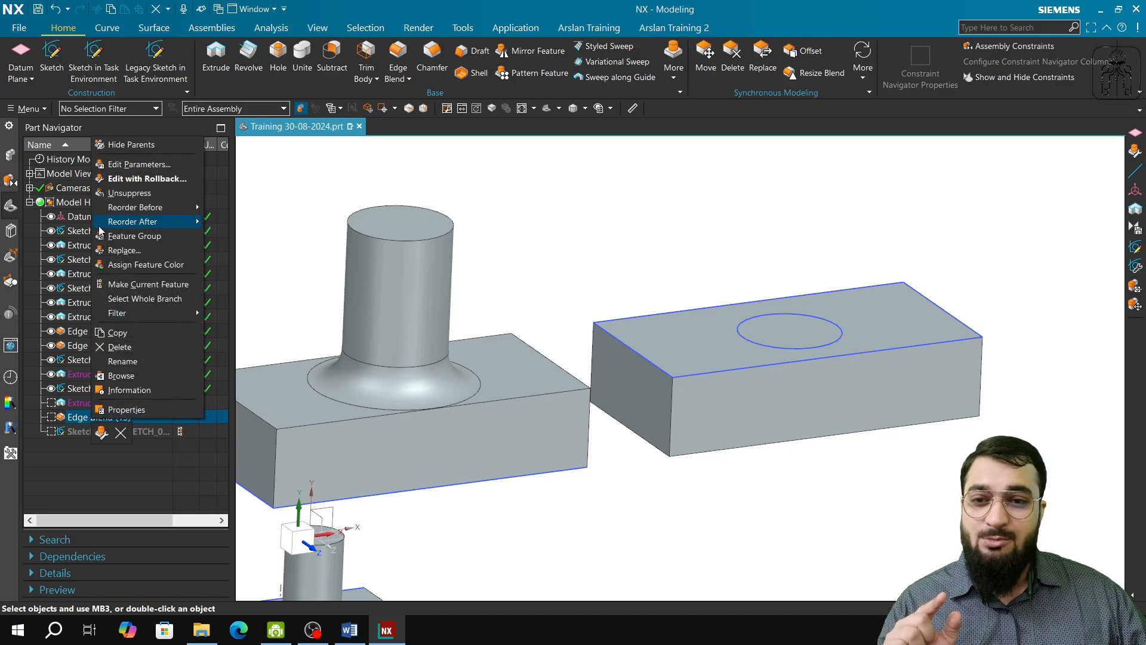
{"action": "left_click", "coordinate": [146, 194]}
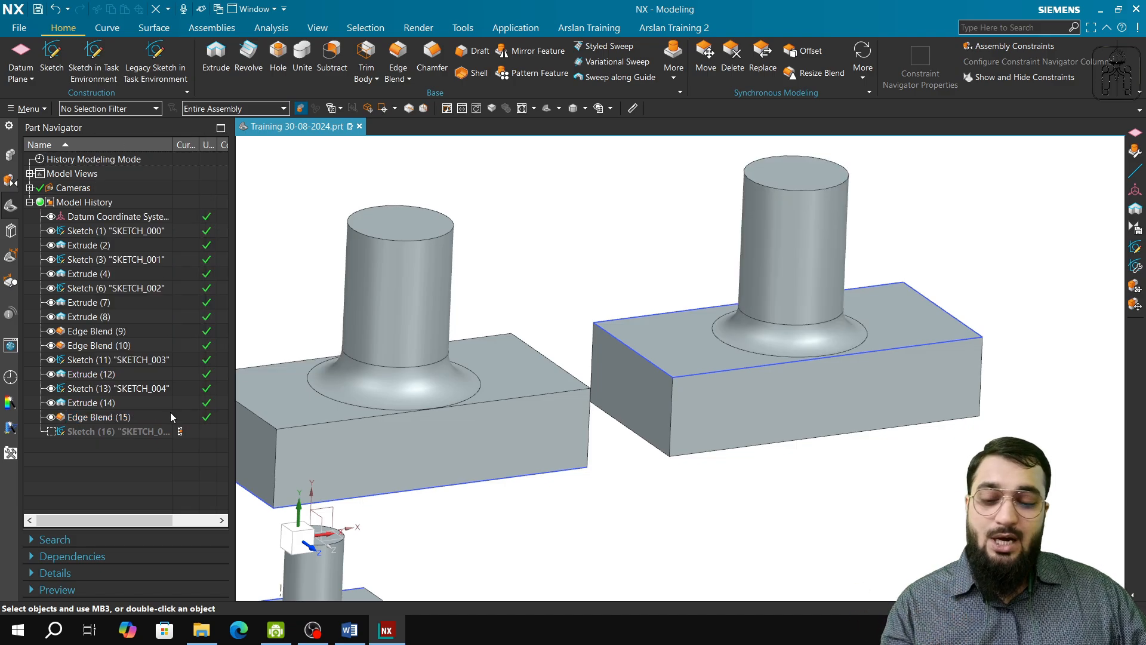
{"action": "key", "text": "ctrl+z"}
Step: Unsuppress the parent cylinder Extrude (14) first, followed by its child Edge Blend (15)
{"action": "right_click", "coordinate": [107, 400]}
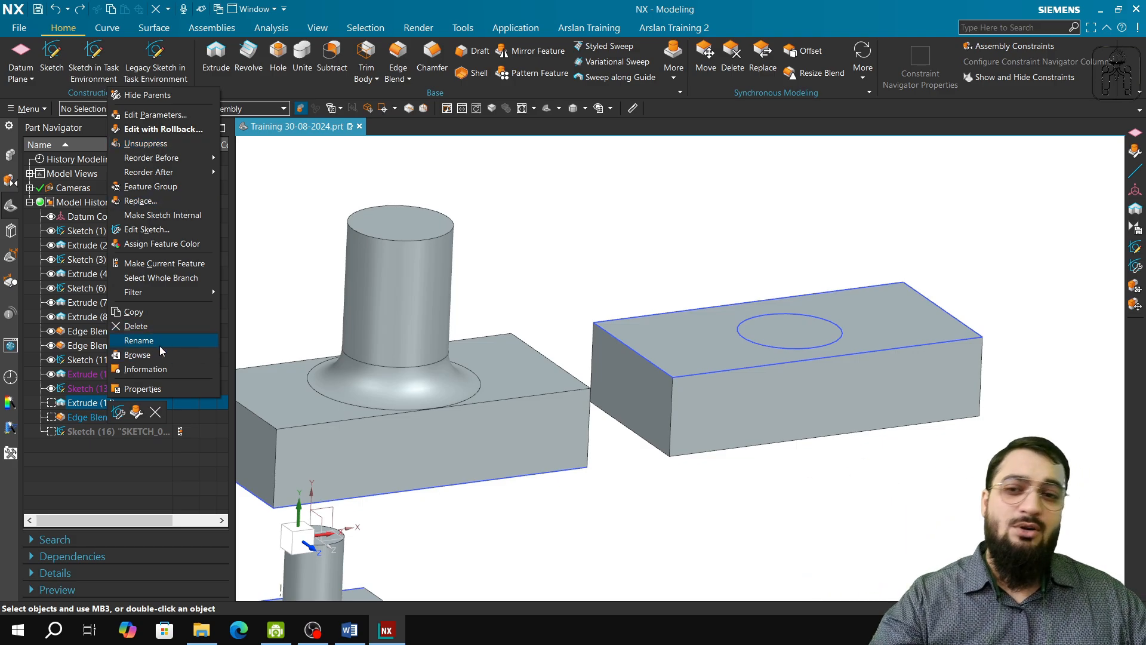
{"action": "left_click", "coordinate": [162, 144]}
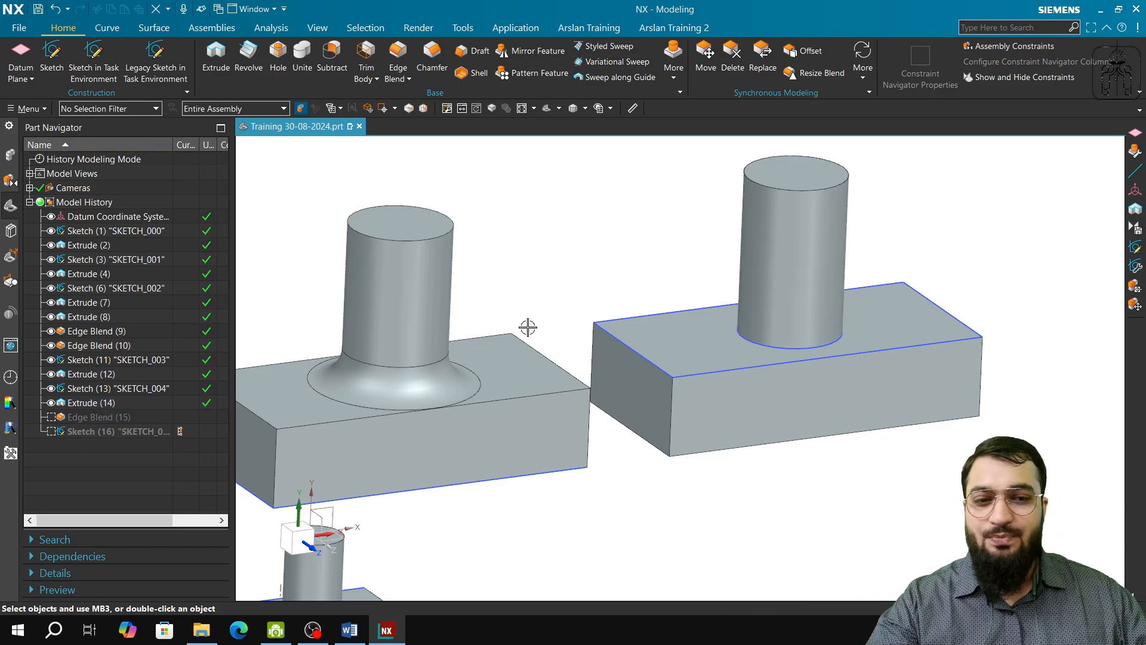
{"action": "right_click", "coordinate": [80, 416]}
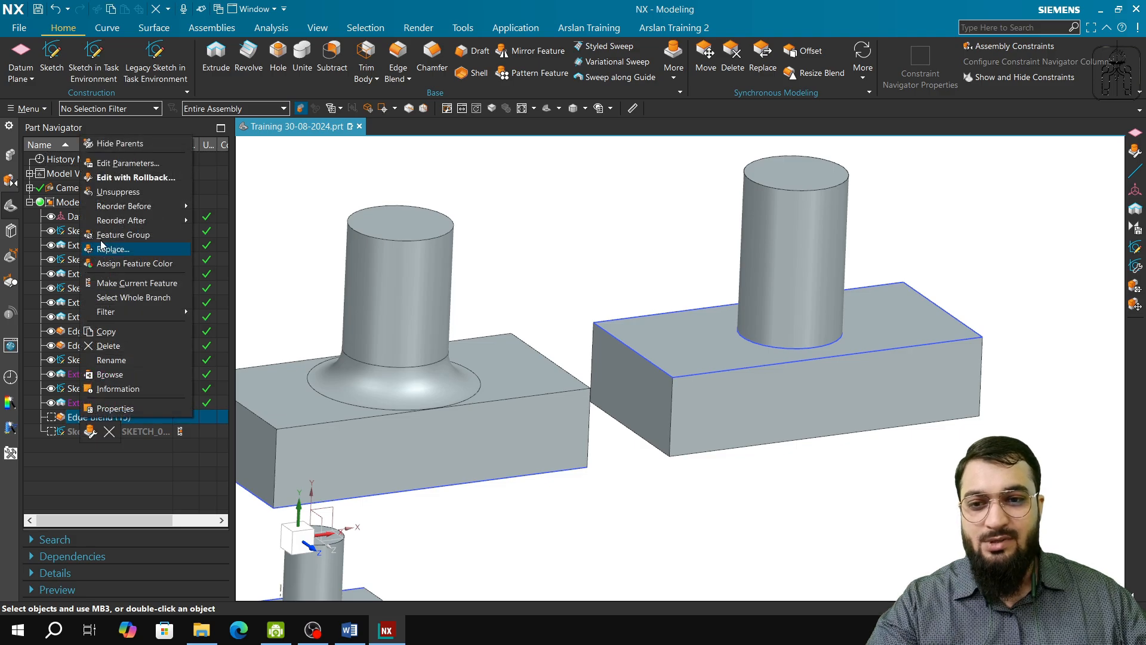
{"action": "left_click", "coordinate": [118, 192]}
{"action": "scroll", "coordinate": [624, 494], "scroll_direction": "down", "scroll_amount": 2}
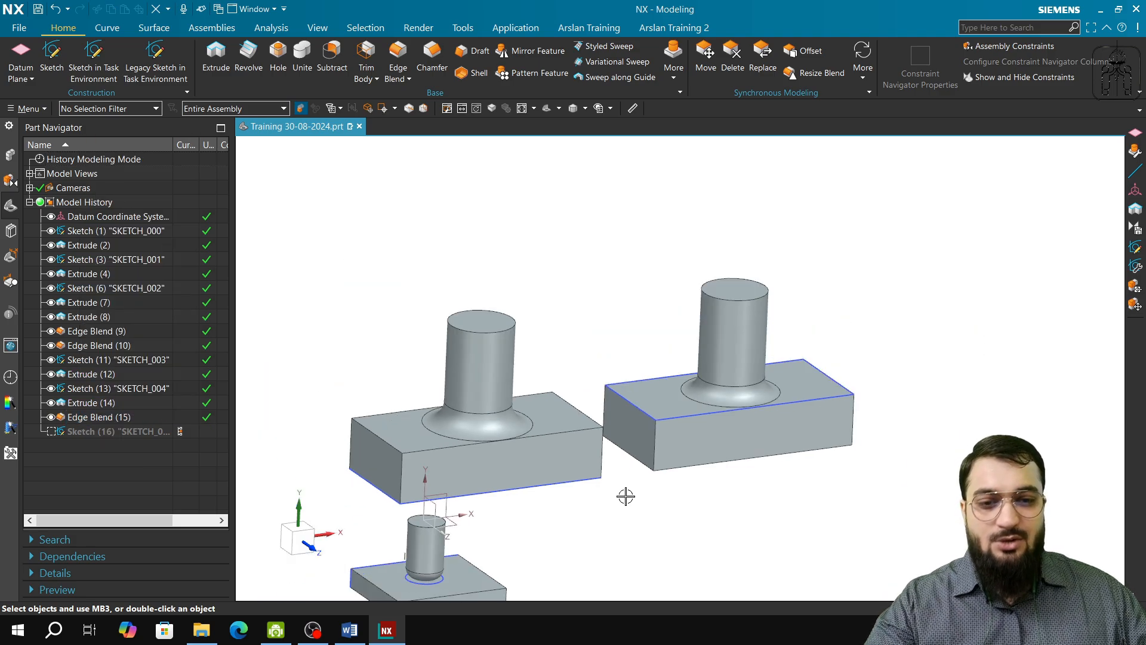
{"action": "middle_click_drag", "start_coordinate": [605, 549], "coordinate": [621, 546], "text": "shift"}
{"action": "middle_click_drag", "start_coordinate": [664, 479], "coordinate": [710, 535], "text": "shift"}
{"action": "scroll", "coordinate": [683, 458], "scroll_direction": "up", "scroll_amount": 2}
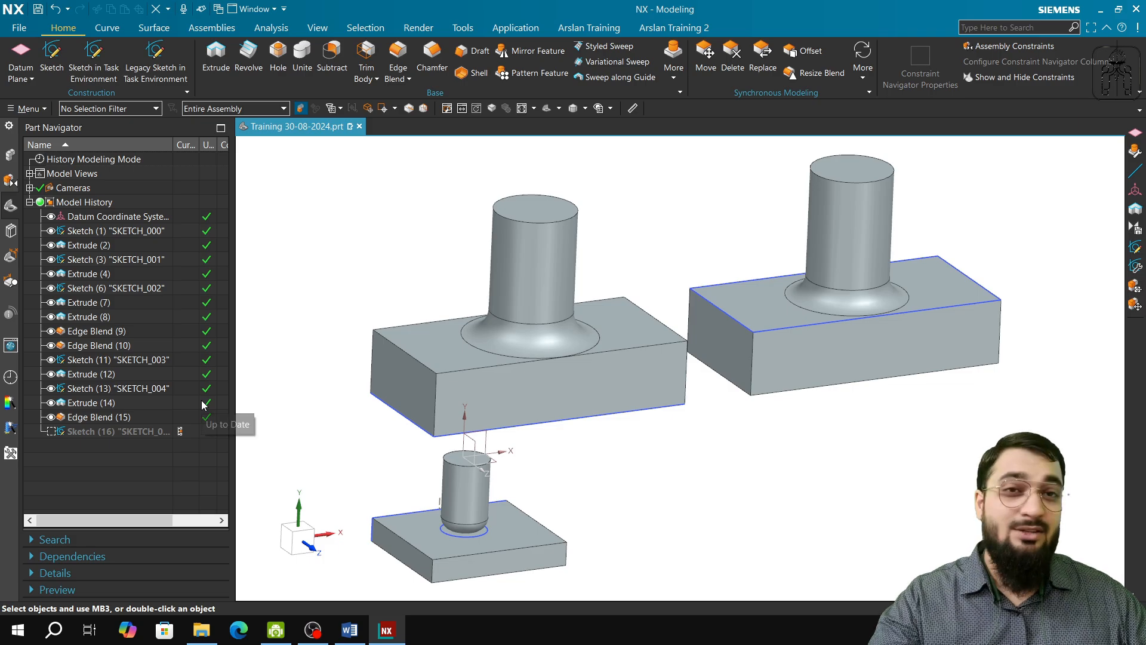
Step: Highlight Edge Blend (15) and Sketch (16) in turn to examine their parent features in the model history
{"action": "right_click", "coordinate": [96, 418]}
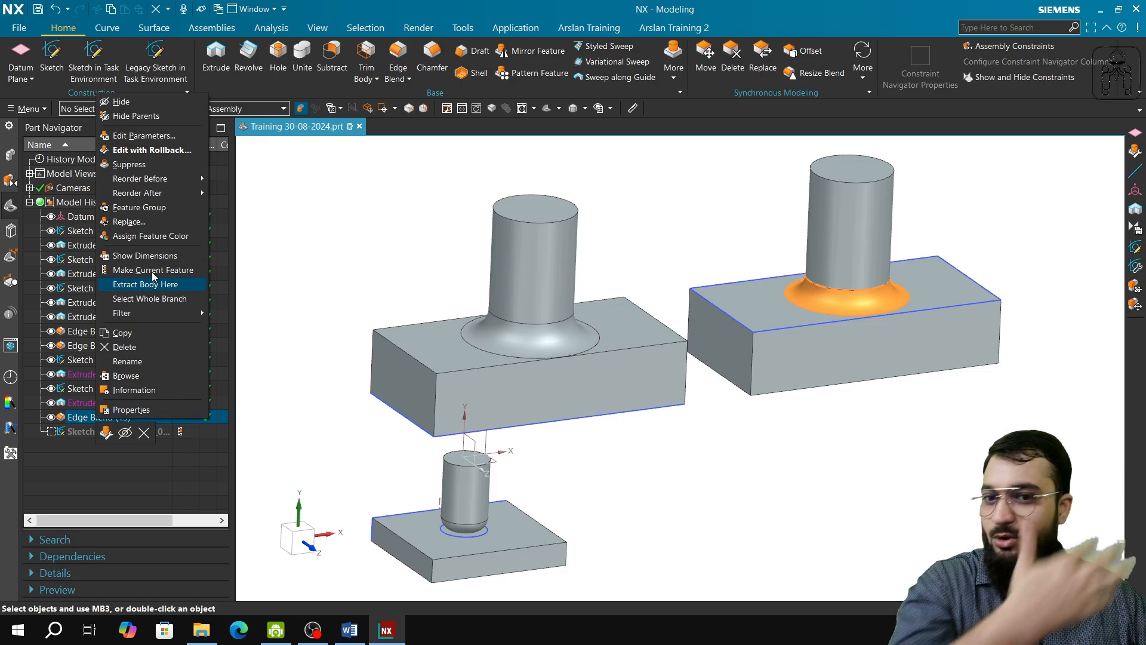
{"action": "left_click", "coordinate": [347, 211]}
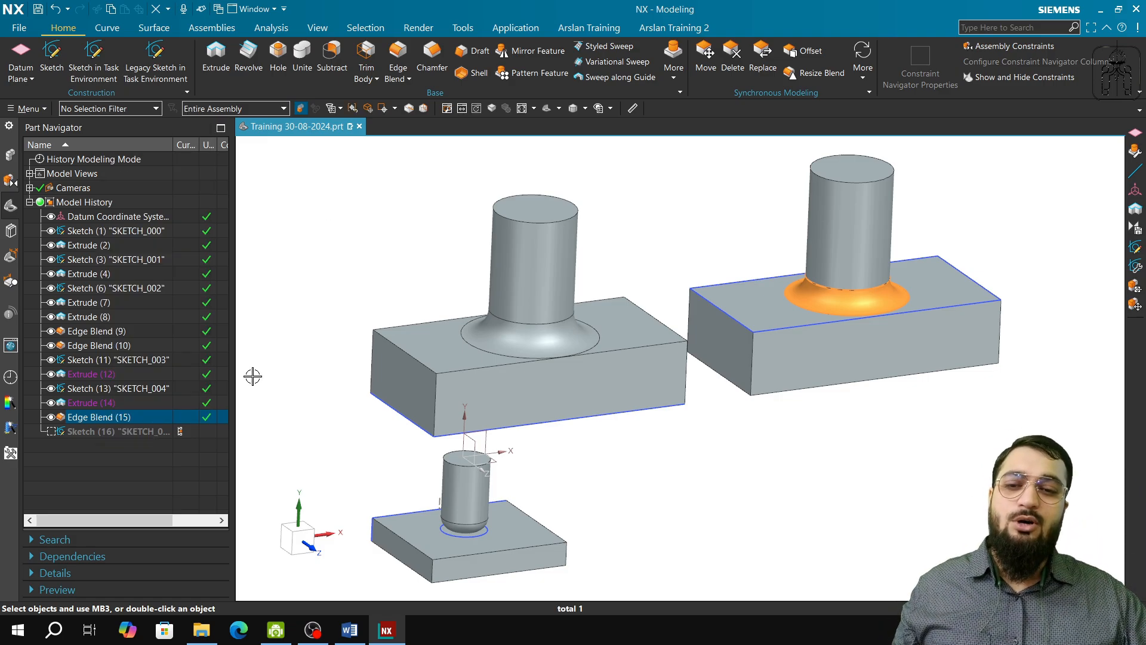
{"action": "left_click", "coordinate": [149, 432]}
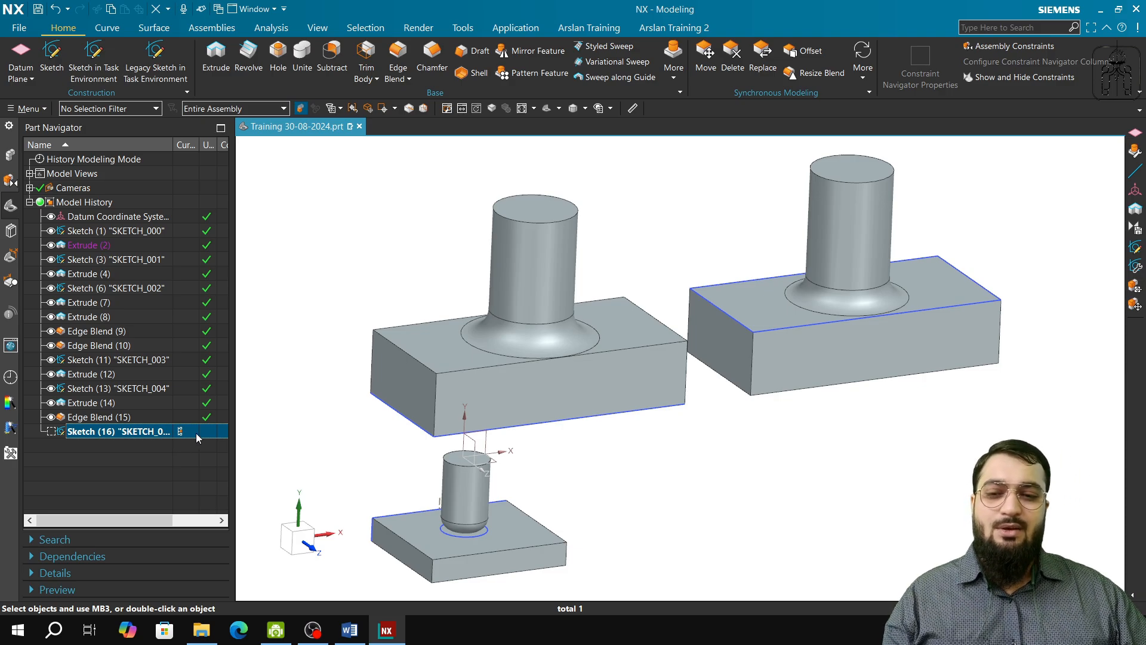
Step: Switch to Word to review the Siemens NX Essentials Training Syllabus around Parts 9 to 13, and return to NX
{"action": "left_click", "coordinate": [347, 629]}
{"action": "scroll", "coordinate": [486, 454], "scroll_direction": "down", "scroll_amount": 4}
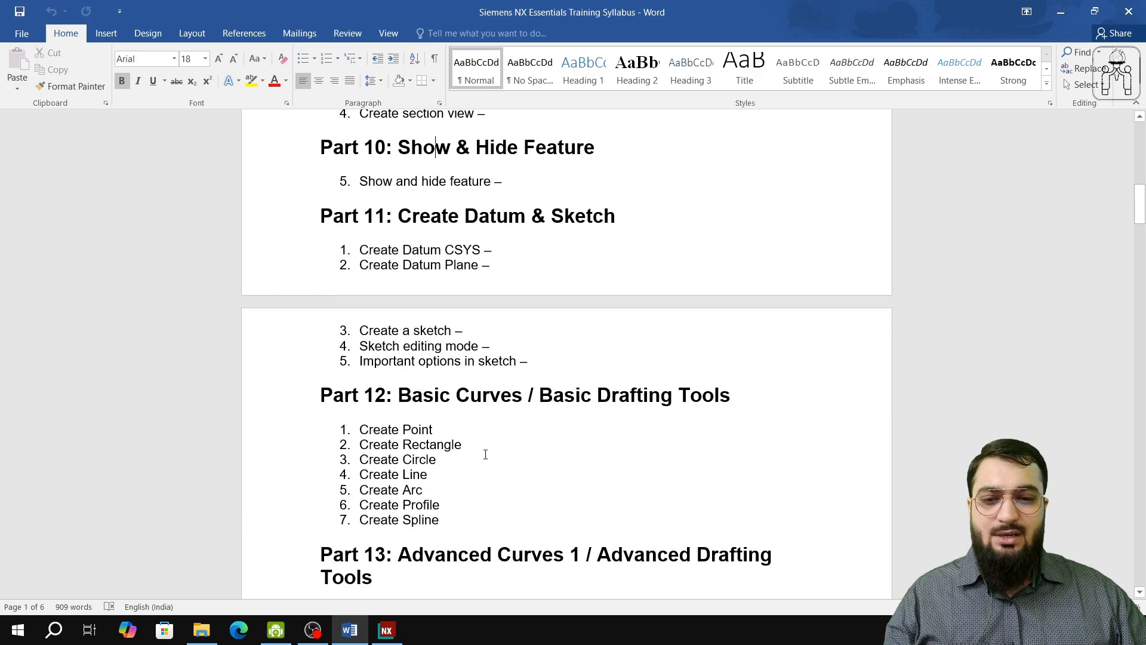
{"action": "scroll", "coordinate": [485, 454], "scroll_direction": "down", "scroll_amount": 3}
{"action": "scroll", "coordinate": [485, 454], "scroll_direction": "up", "scroll_amount": 4}
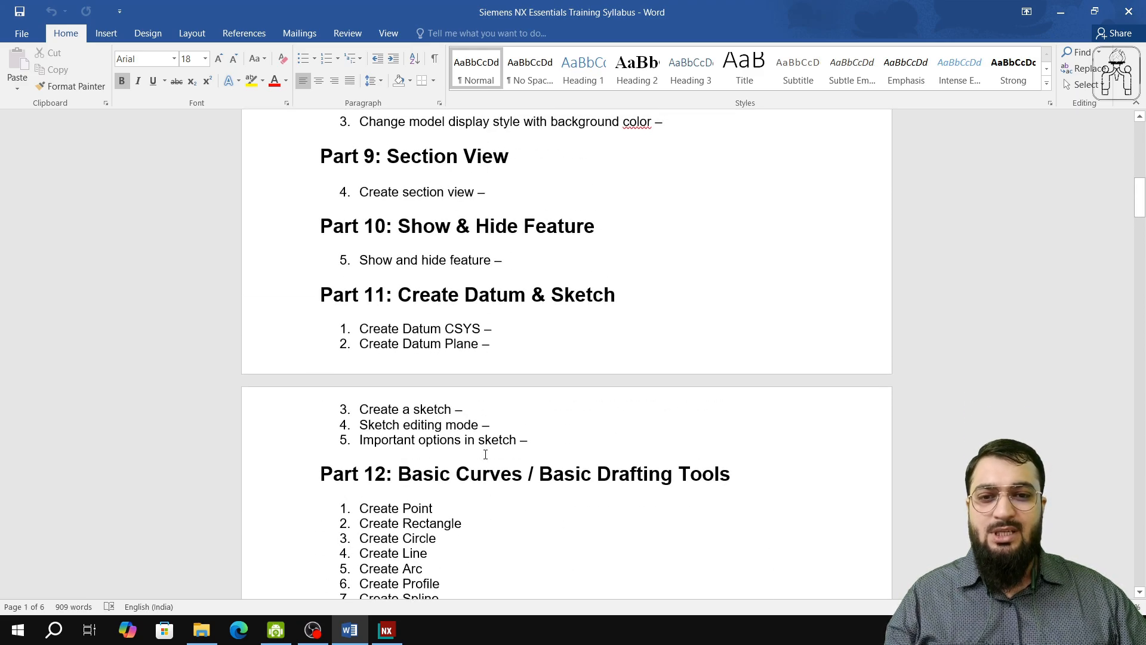
{"action": "scroll", "coordinate": [485, 454], "scroll_direction": "up", "scroll_amount": 1}
{"action": "left_click", "coordinate": [386, 630]}
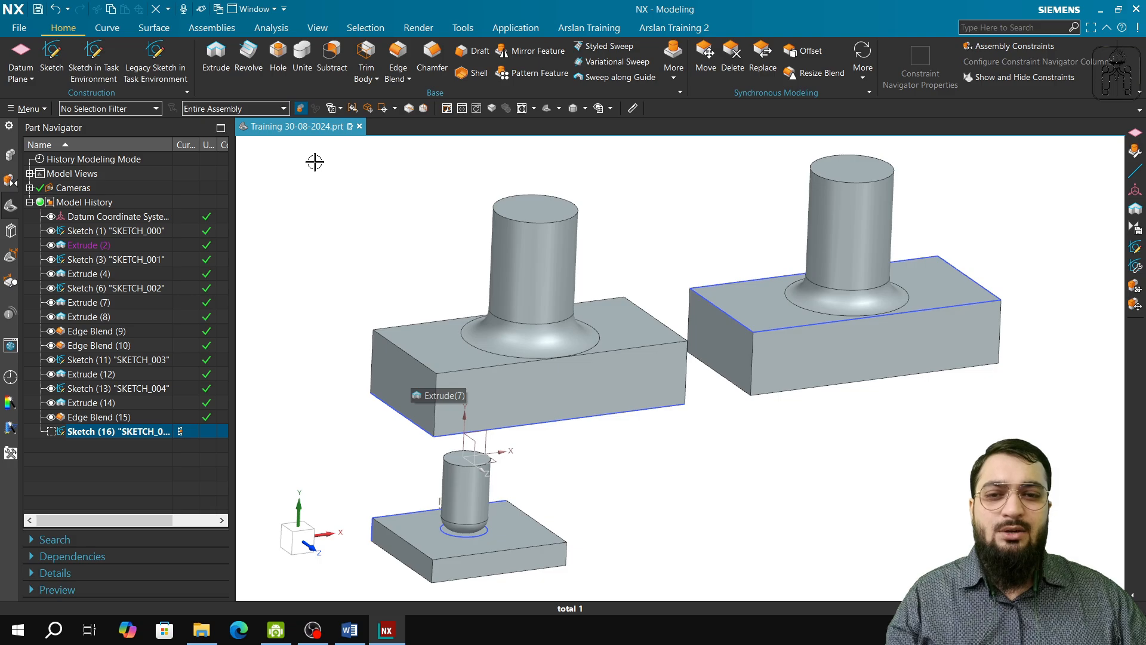
Step: Highlight Edge Blend (15), add the small plate-and-cylinder body to the selection, clear it, and highlight only Edge Blend (15) to examine its parents
{"action": "left_click_drag", "start_coordinate": [315, 161], "coordinate": [287, 272]}
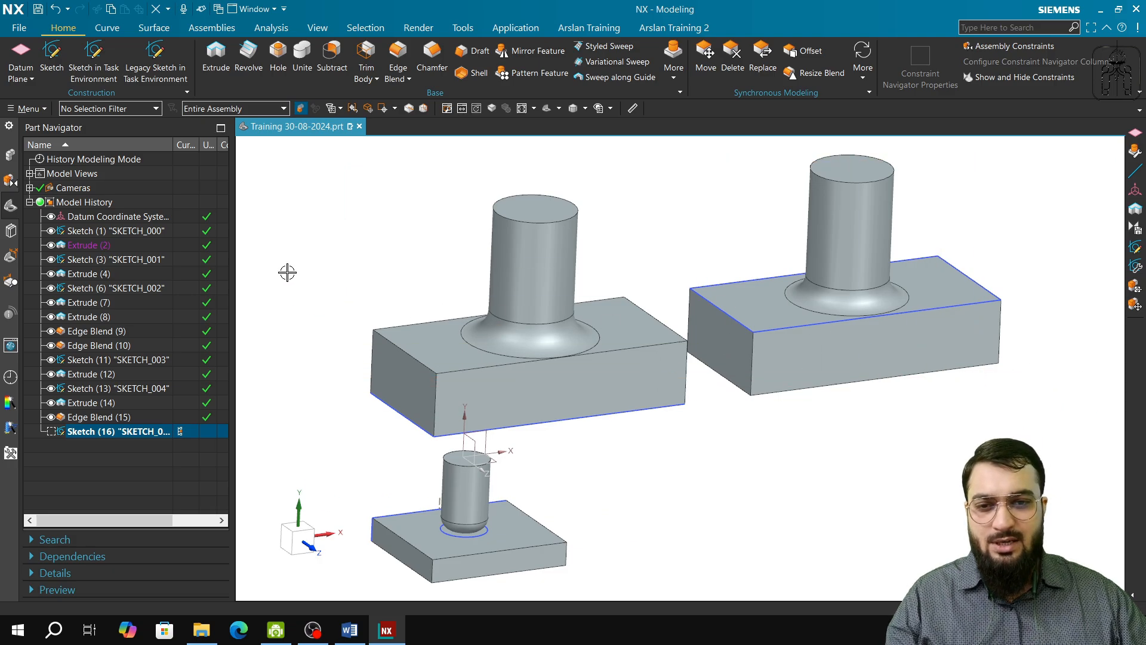
{"action": "left_click", "coordinate": [97, 417]}
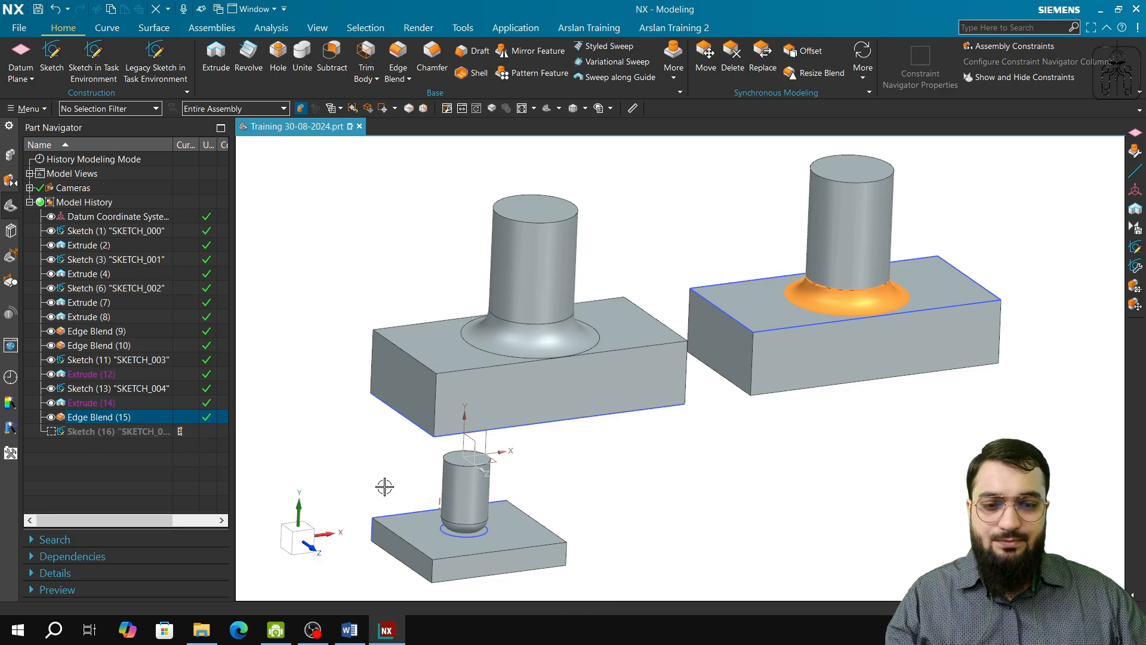
{"action": "left_click_drag", "start_coordinate": [336, 446], "coordinate": [660, 589]}
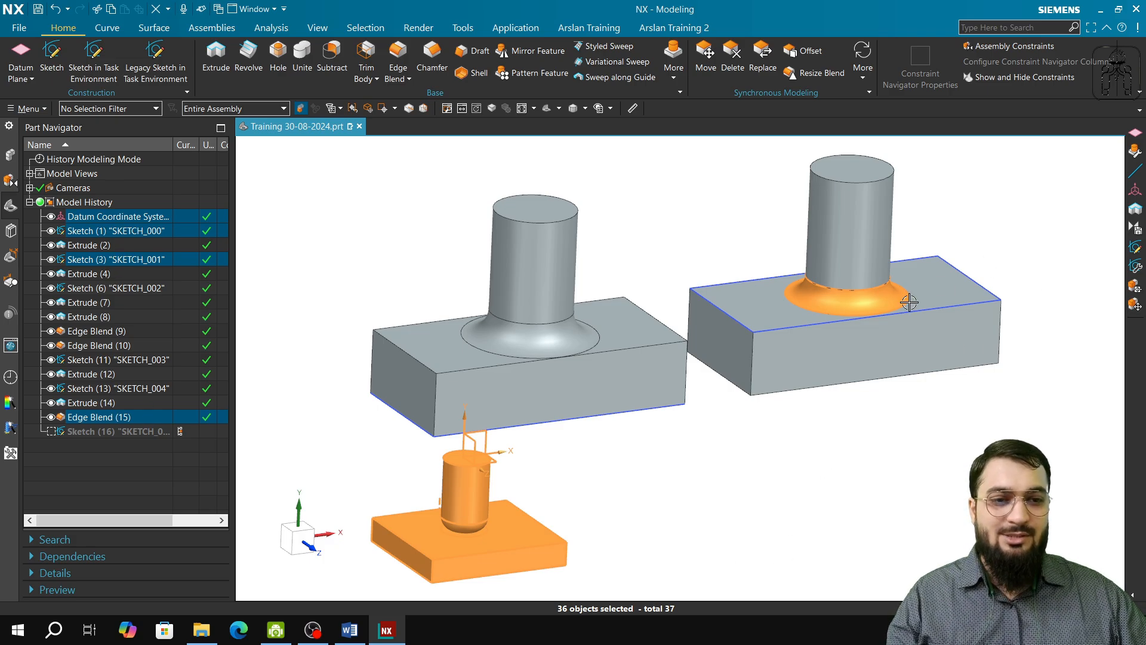
{"action": "key", "text": "Escape"}
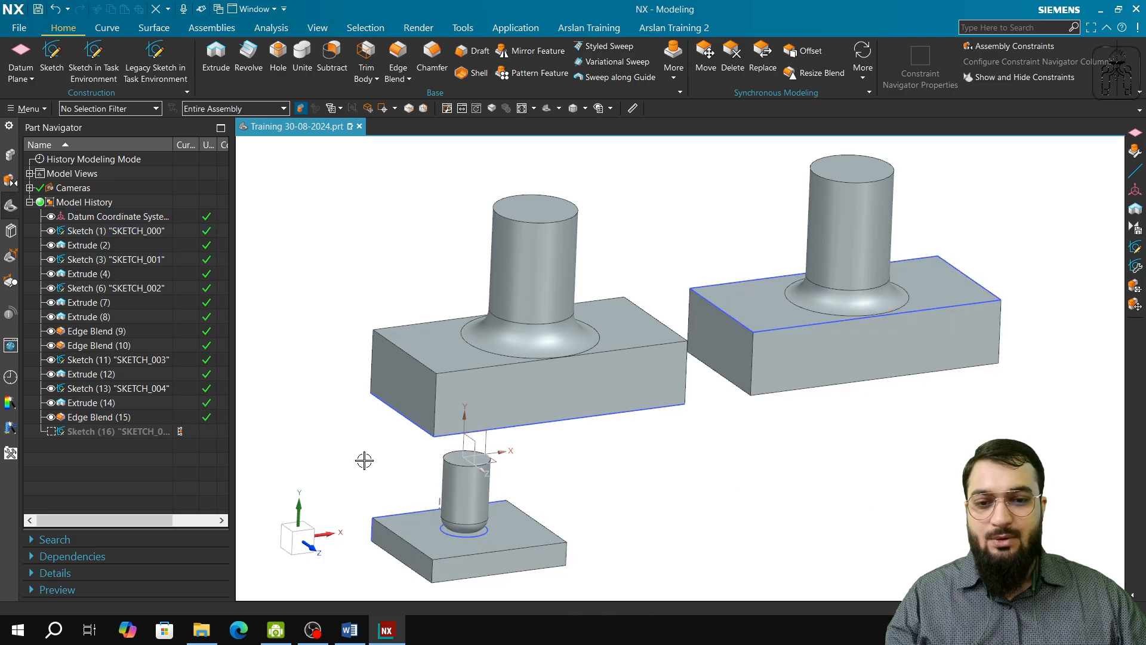
{"action": "left_click", "coordinate": [96, 418]}
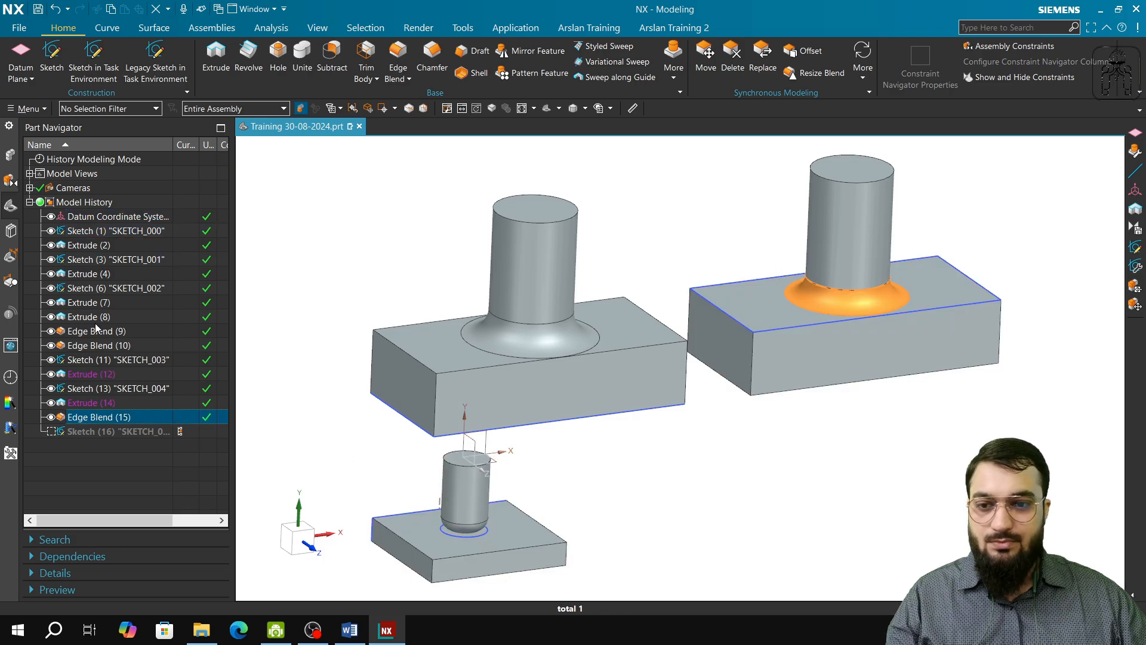
Step: Highlight the features from Extrude (2) down to Edge Blend (10) in turn to examine their parents and children in the model history
{"action": "left_click", "coordinate": [107, 246]}
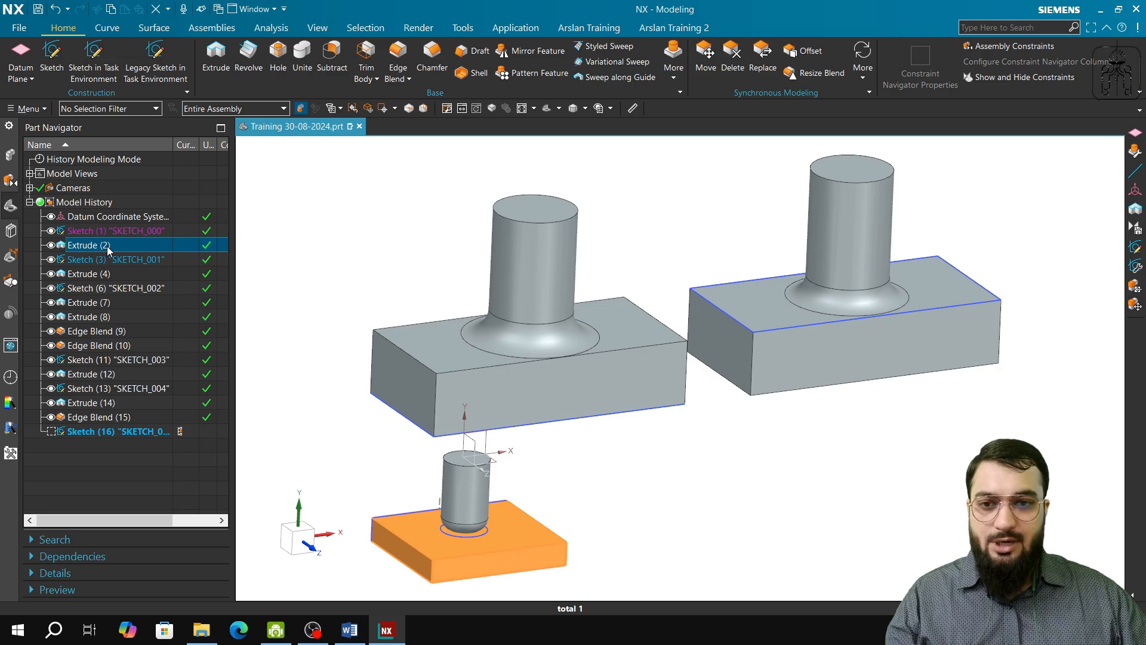
{"action": "left_click", "coordinate": [105, 258]}
{"action": "left_click", "coordinate": [105, 275]}
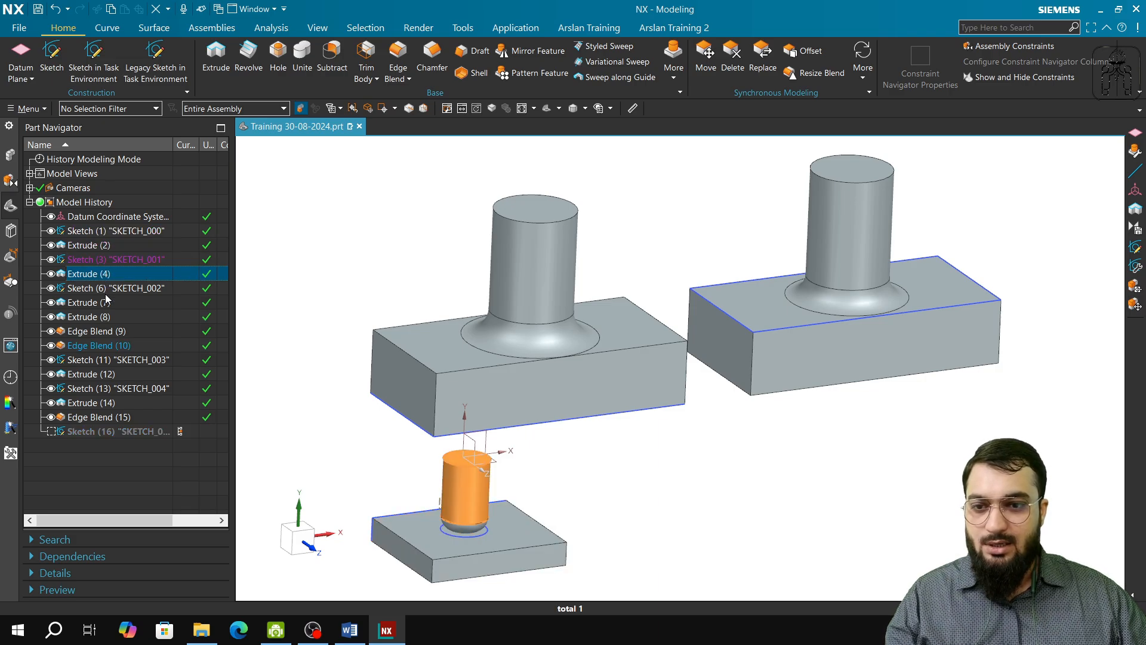
{"action": "left_click", "coordinate": [106, 294]}
{"action": "left_click", "coordinate": [105, 303]}
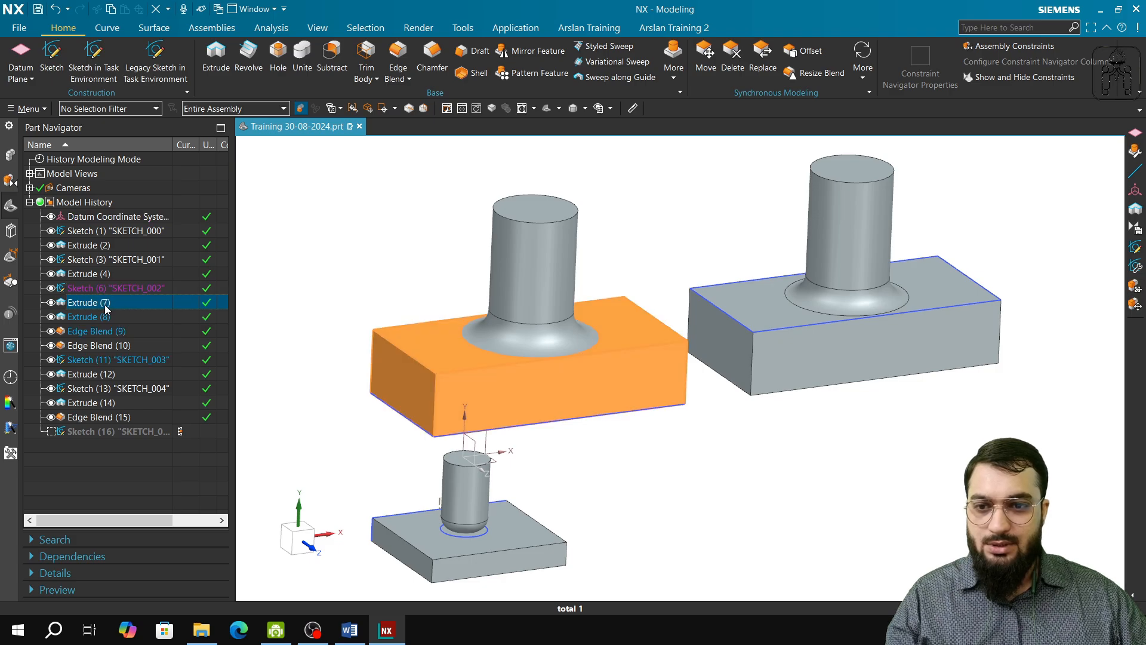
{"action": "left_click", "coordinate": [108, 329]}
{"action": "left_click", "coordinate": [117, 346]}
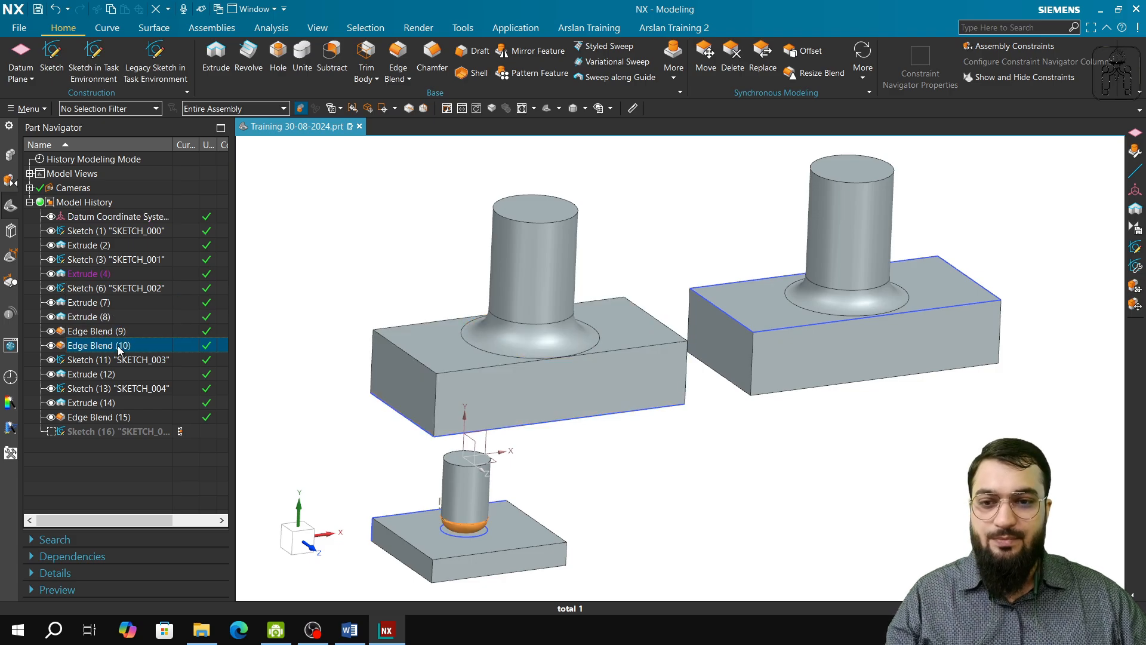
{"action": "left_click", "coordinate": [119, 347]}
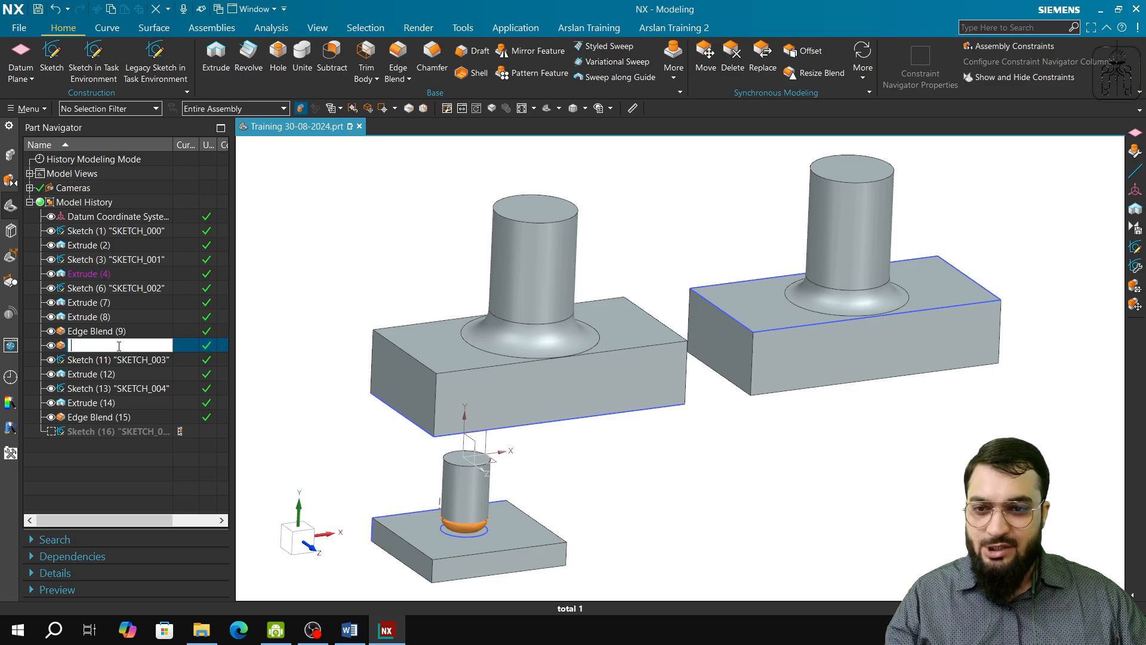
{"action": "left_click", "coordinate": [344, 378]}
{"action": "left_click", "coordinate": [120, 347]}
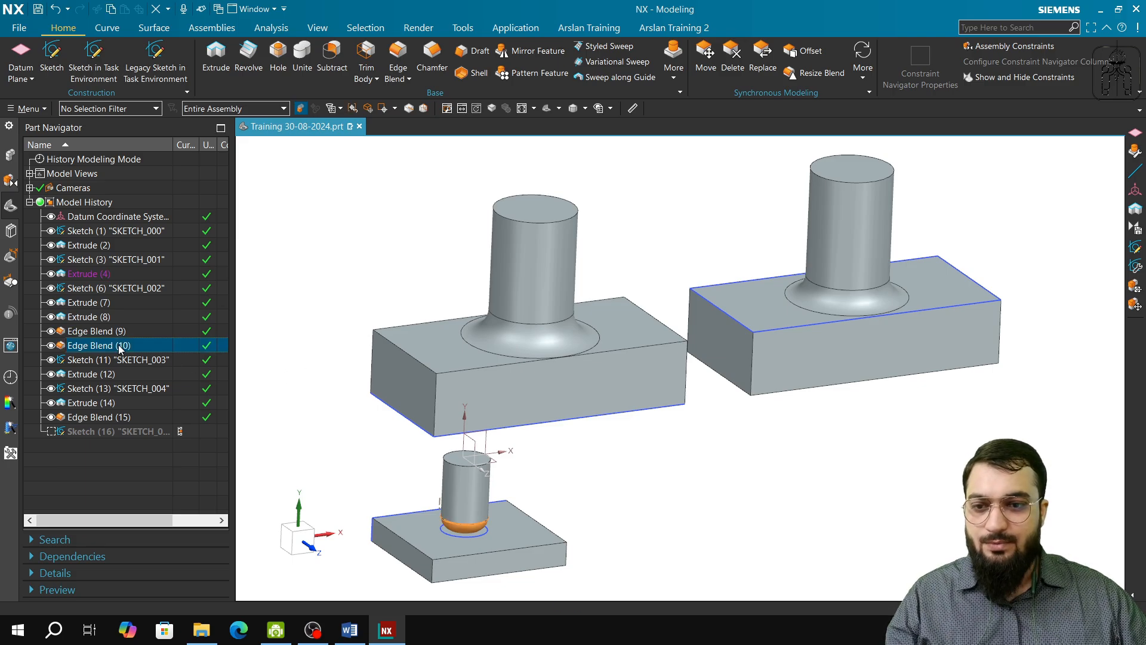
{"action": "key", "text": "F2"}
{"action": "left_click", "coordinate": [179, 372]}
Step: Reorder Edge Blend (10) in the model history so that it directly follows its parent Extrude (4)
{"action": "left_click", "coordinate": [116, 344]}
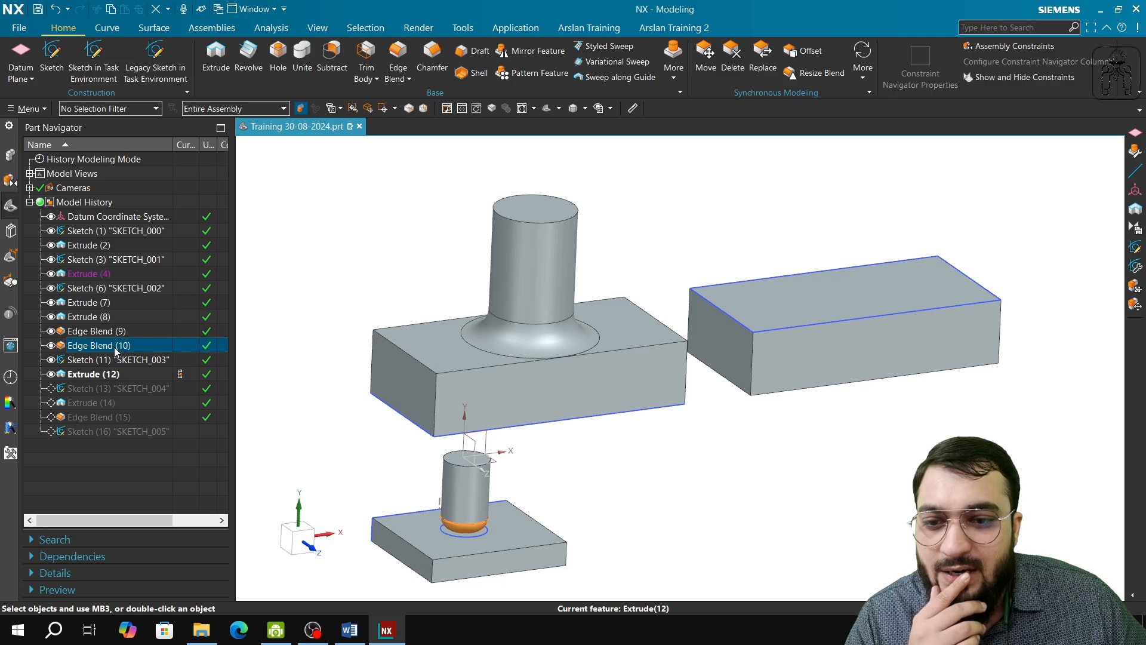
{"action": "left_click_drag", "start_coordinate": [116, 346], "coordinate": [126, 289]}
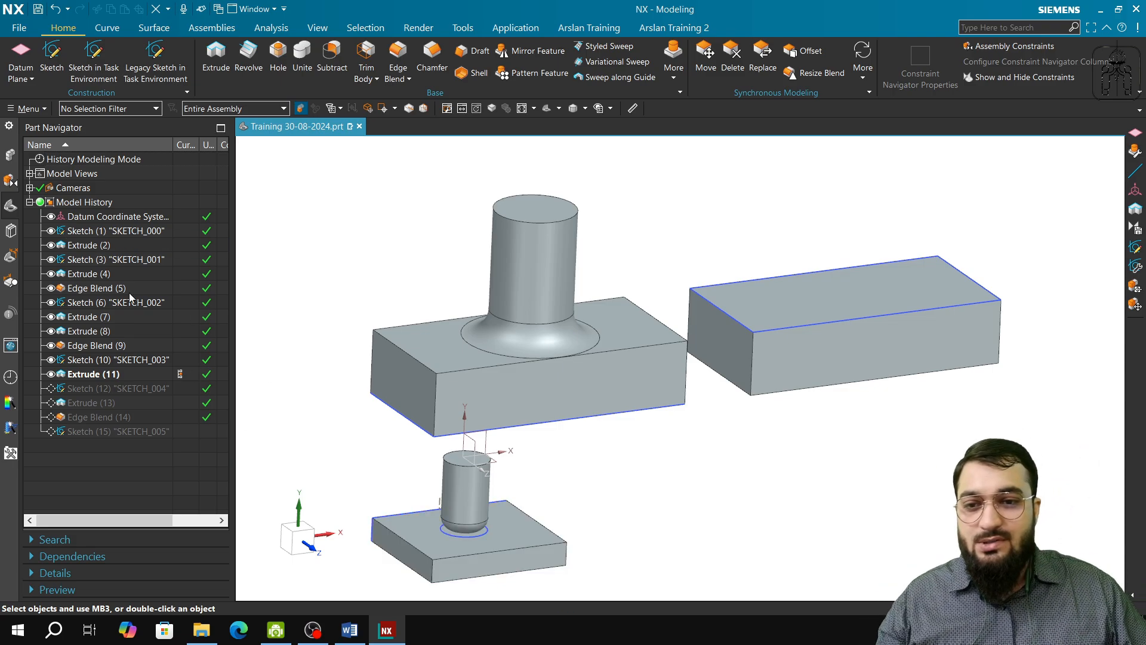
Step: Trace the small body's ancestry by highlighting Edge Blend (5), Extrude (4), Sketch (3), Extrude (2), Sketch (1) and the datum coordinate system in turn
{"action": "left_click", "coordinate": [91, 288]}
{"action": "left_click", "coordinate": [94, 276]}
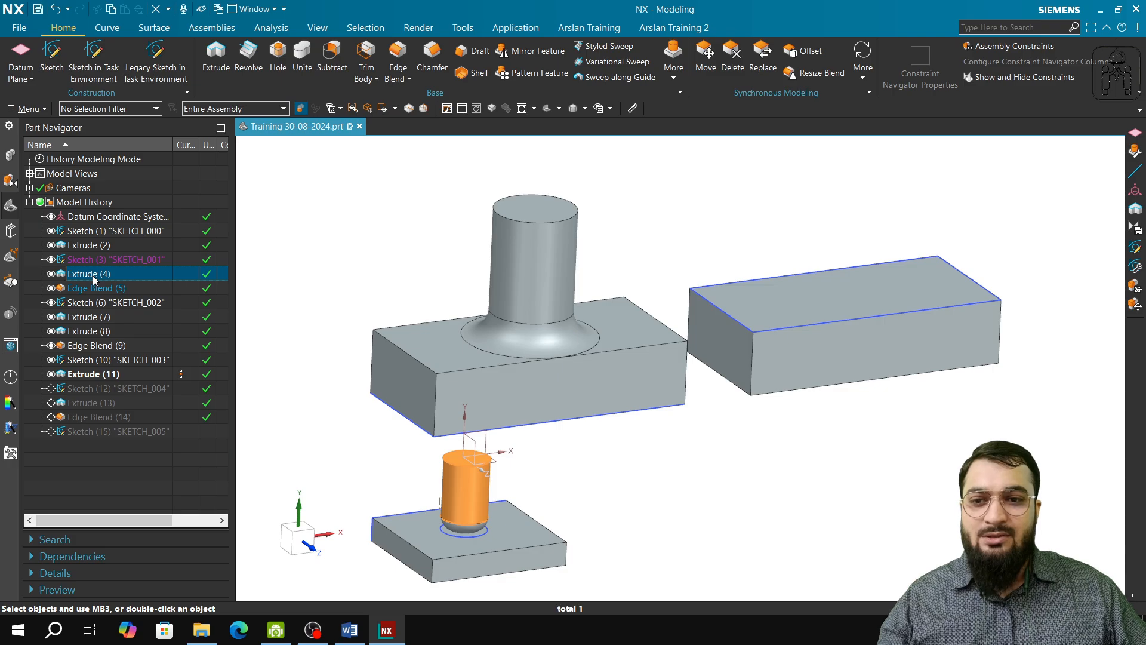
{"action": "left_click", "coordinate": [96, 263]}
{"action": "left_click", "coordinate": [96, 248]}
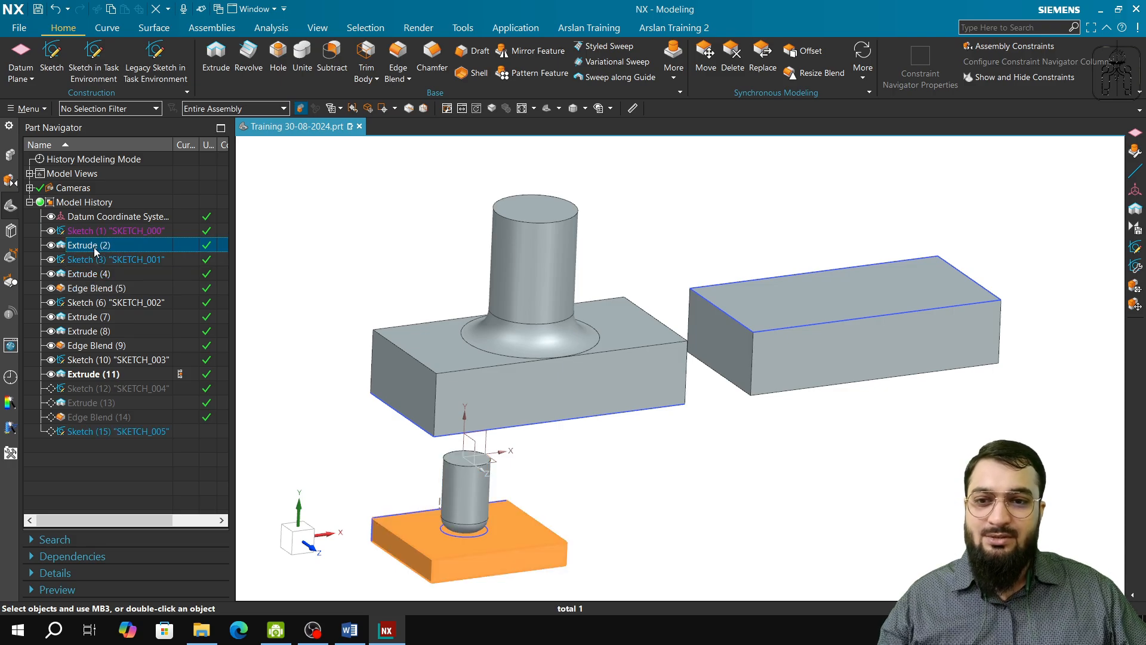
{"action": "left_click", "coordinate": [100, 234]}
{"action": "left_click", "coordinate": [100, 217]}
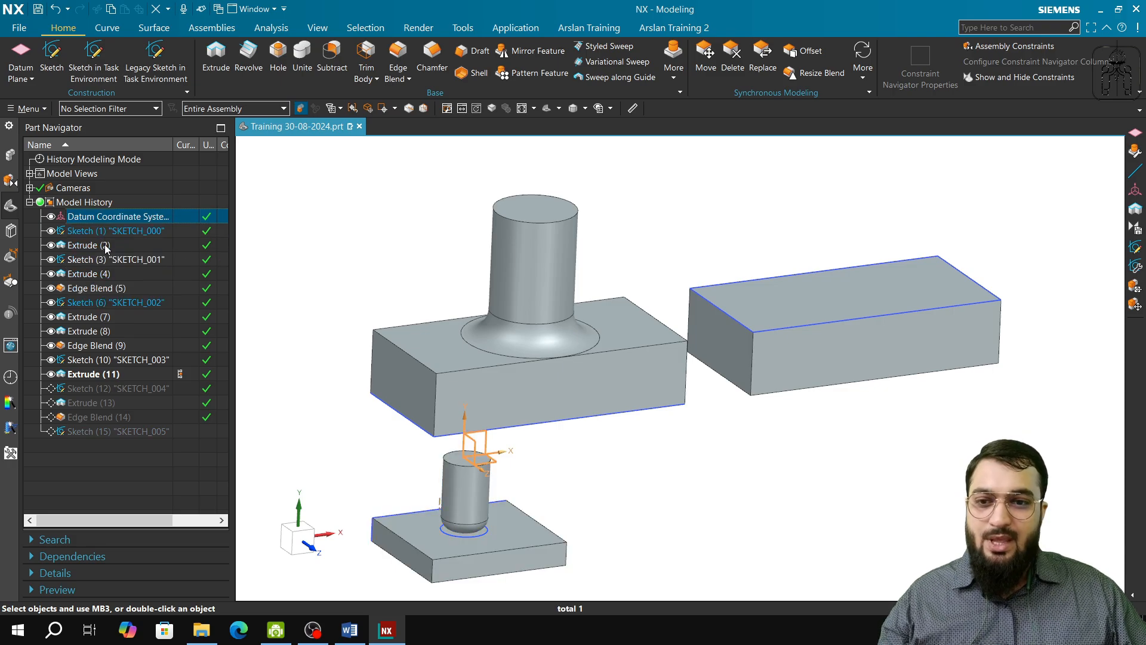
Step: Highlight the features from Edge Blend (5) down to Sketch (12) in turn, and make Edge Blend (14) the current feature
{"action": "left_click", "coordinate": [95, 288]}
{"action": "left_click", "coordinate": [99, 303]}
{"action": "left_click", "coordinate": [98, 318]}
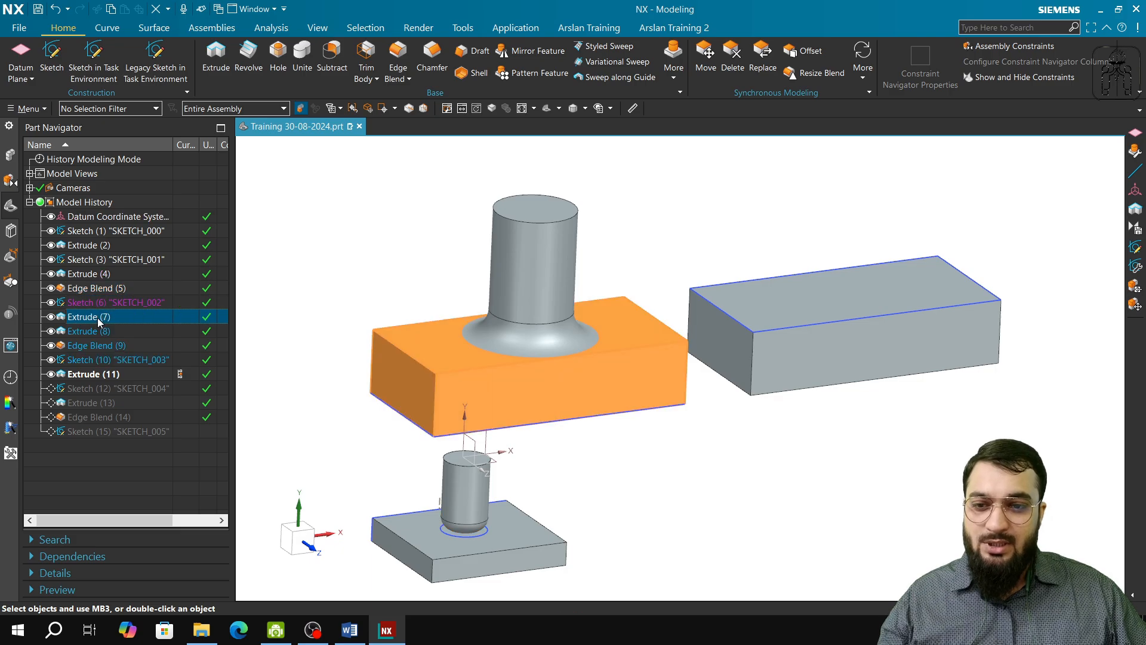
{"action": "left_click", "coordinate": [99, 331]}
{"action": "left_click", "coordinate": [111, 346]}
{"action": "left_click", "coordinate": [115, 361]}
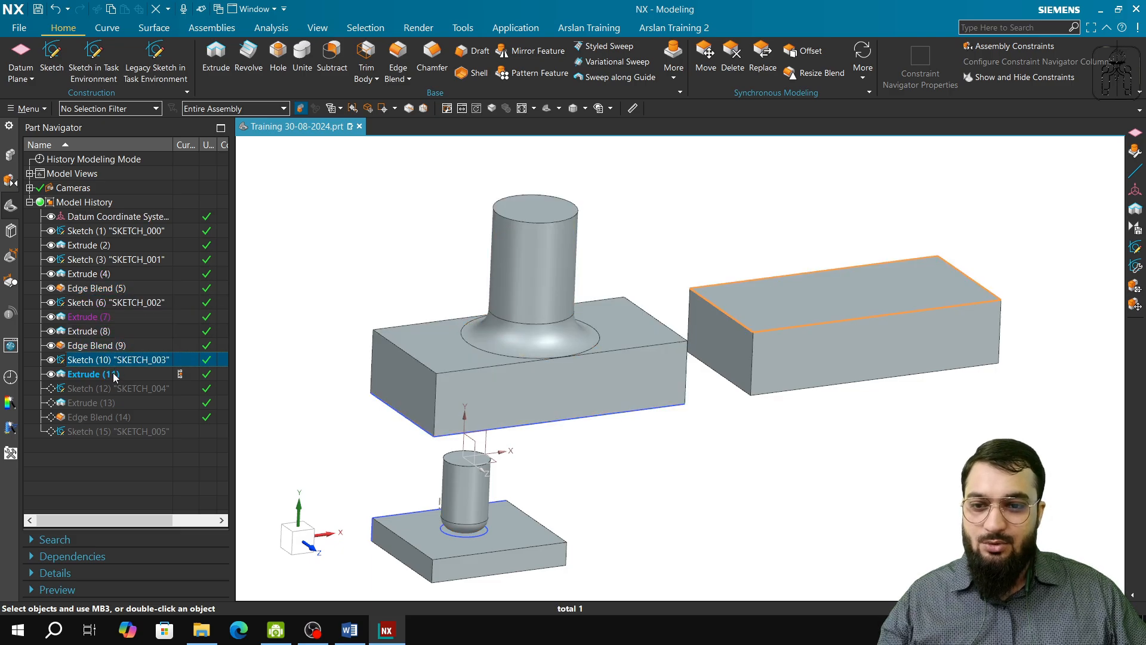
{"action": "left_click", "coordinate": [113, 373]}
{"action": "left_click", "coordinate": [106, 388]}
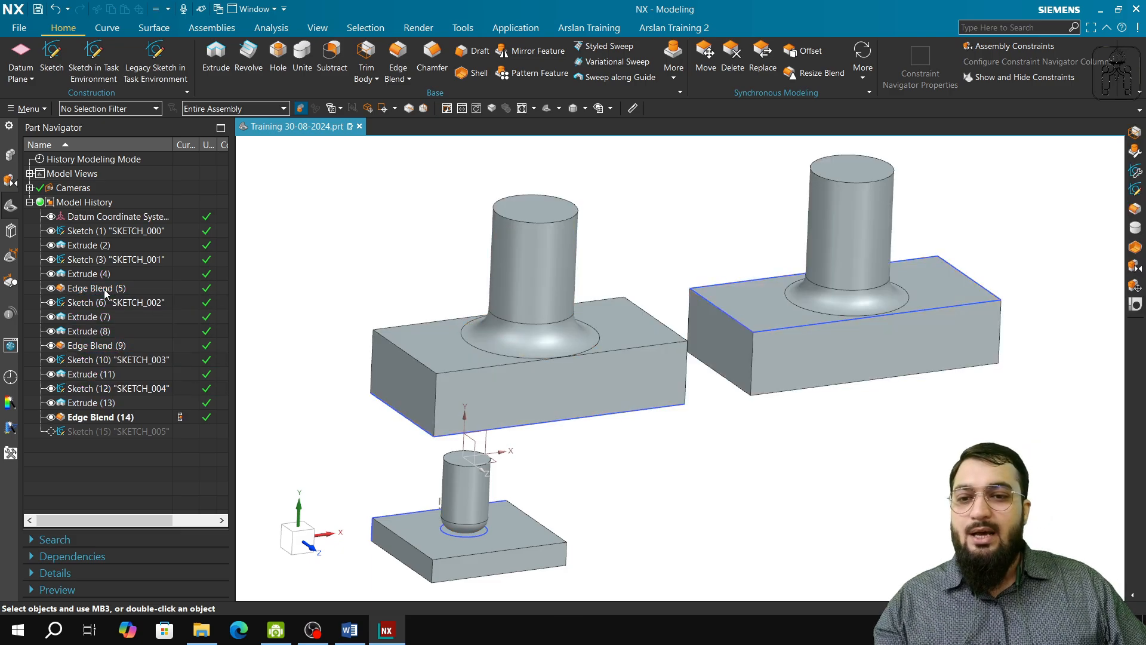
Step: Highlight the small body's features from Sketch (1) down to Edge Blend (5) in turn to examine their order and dependencies
{"action": "left_click", "coordinate": [105, 234]}
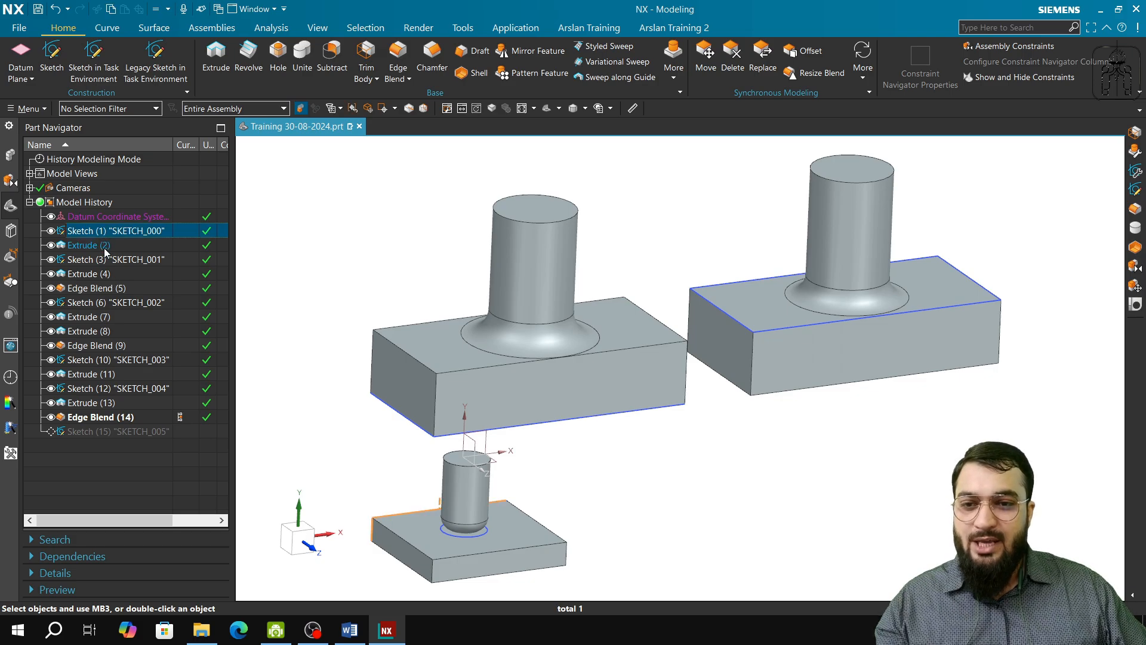
{"action": "left_click", "coordinate": [101, 245]}
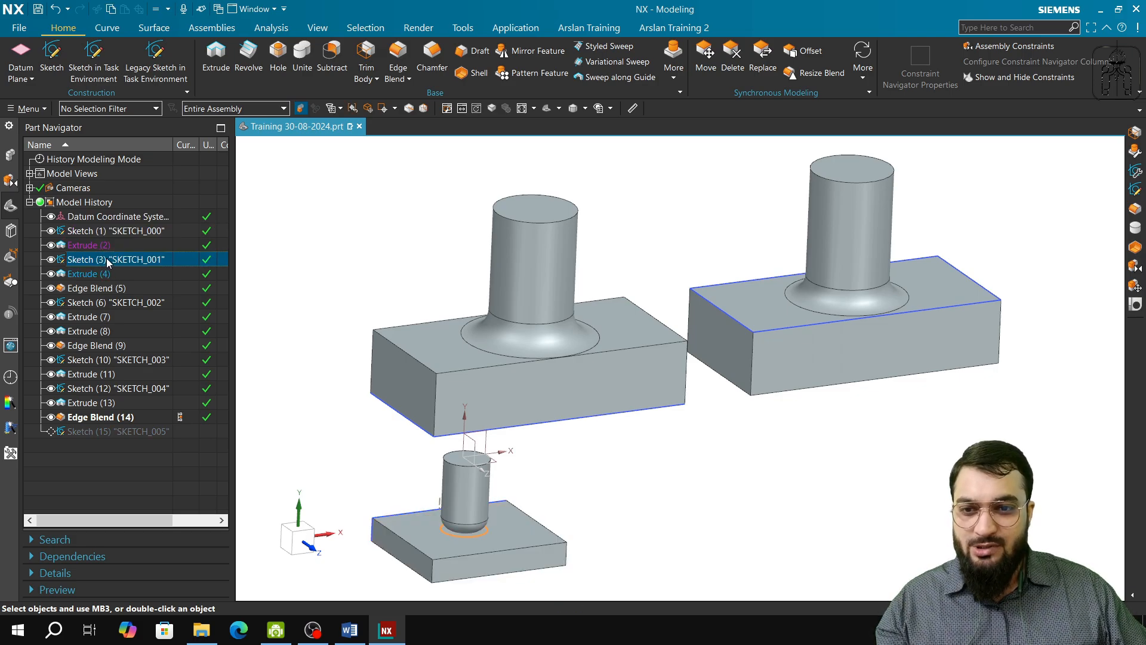
{"action": "left_click", "coordinate": [110, 274]}
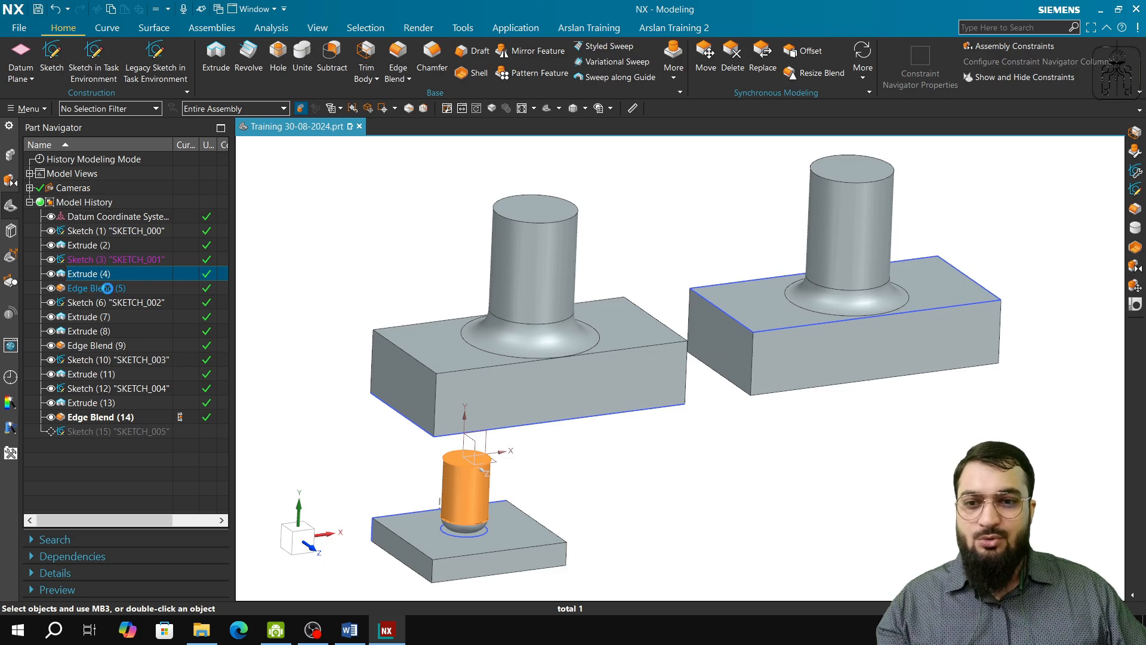
{"action": "left_click", "coordinate": [100, 291]}
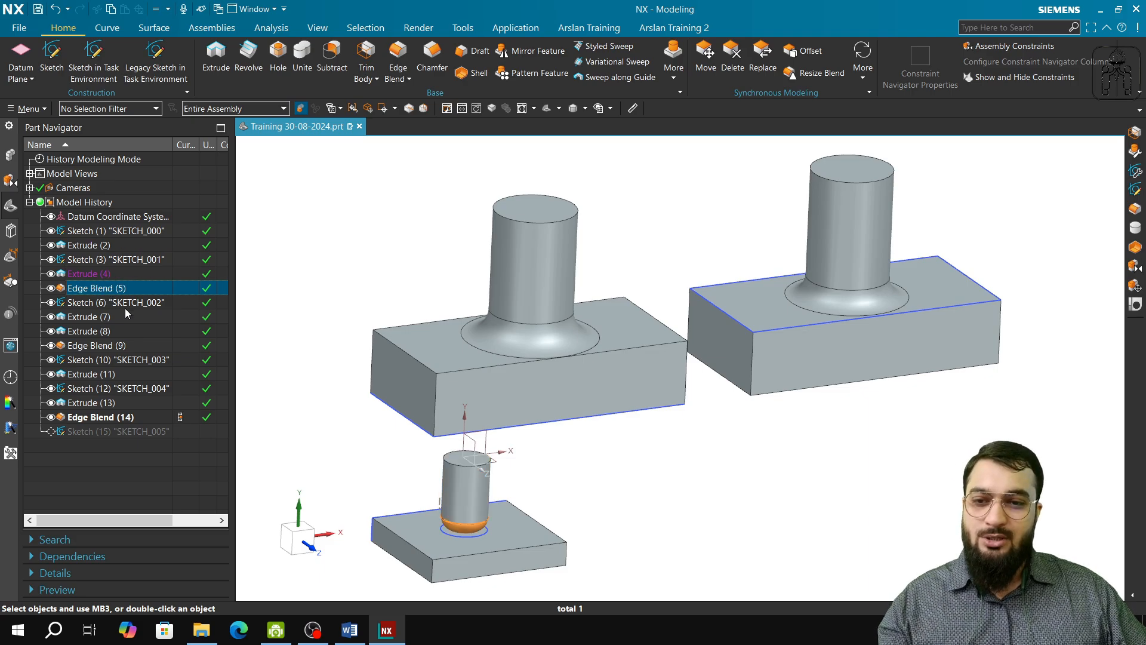
Step: Highlight the features from Sketch (6) to Sketch (10), then Edge Blend (5), Extrude (7) and Extrude (8), to compare their parents and children
{"action": "left_click", "coordinate": [97, 318]}
{"action": "left_click", "coordinate": [95, 305]}
{"action": "left_click", "coordinate": [96, 315]}
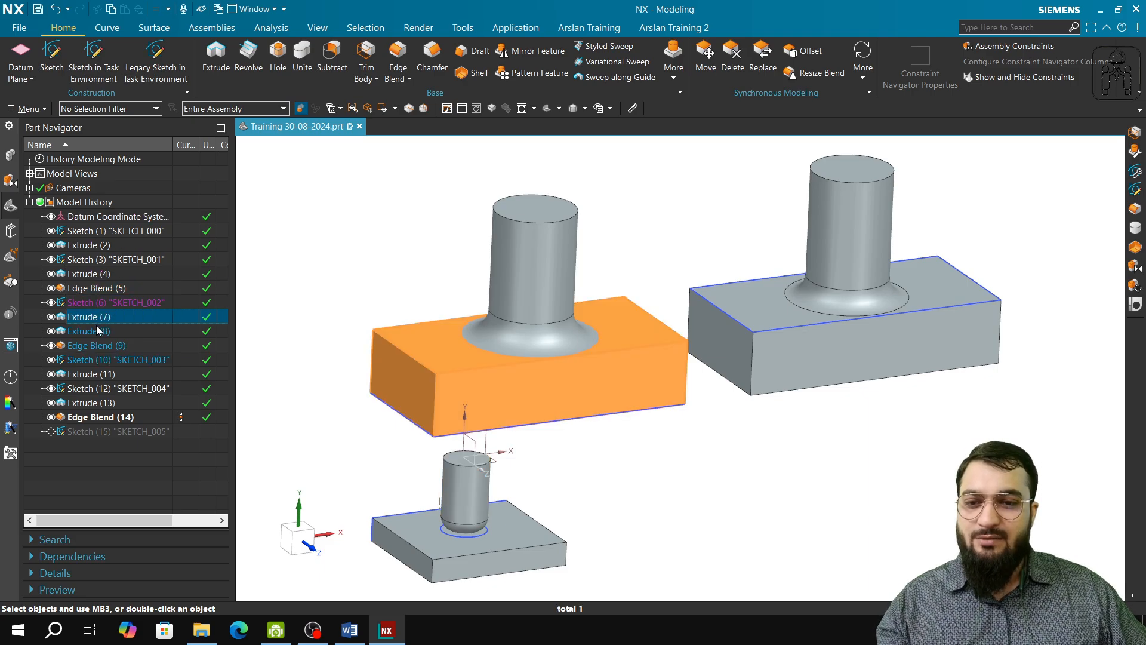
{"action": "left_click", "coordinate": [100, 331]}
{"action": "left_click", "coordinate": [105, 346]}
{"action": "left_click", "coordinate": [105, 360]}
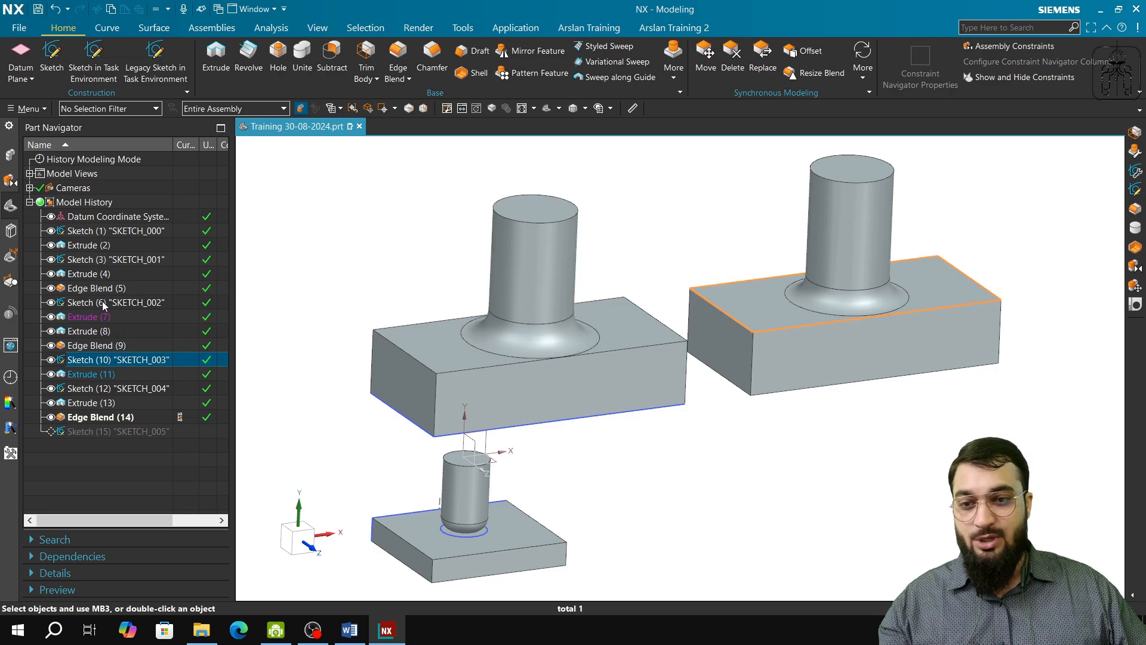
{"action": "left_click", "coordinate": [102, 288]}
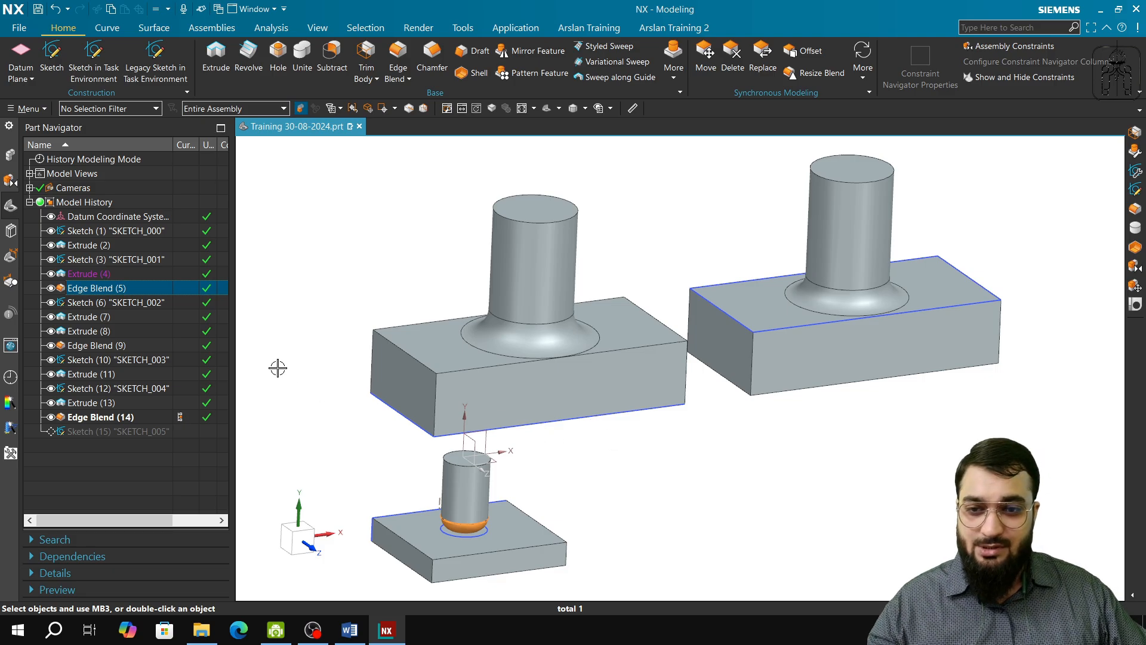
{"action": "left_click", "coordinate": [99, 321]}
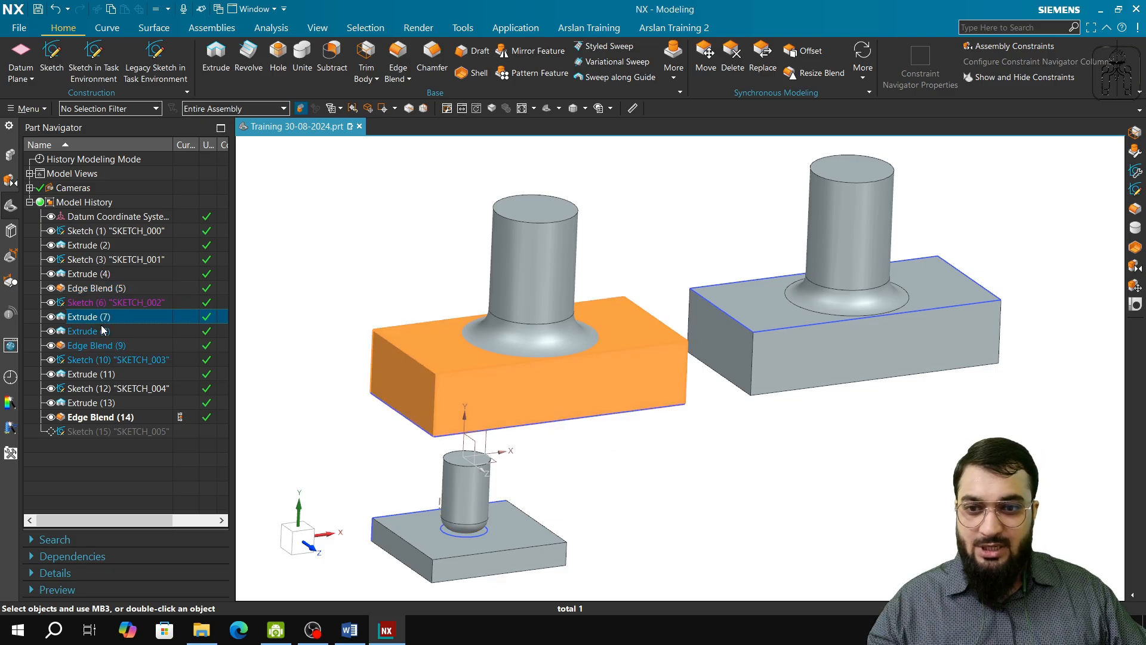
{"action": "left_click", "coordinate": [101, 333]}
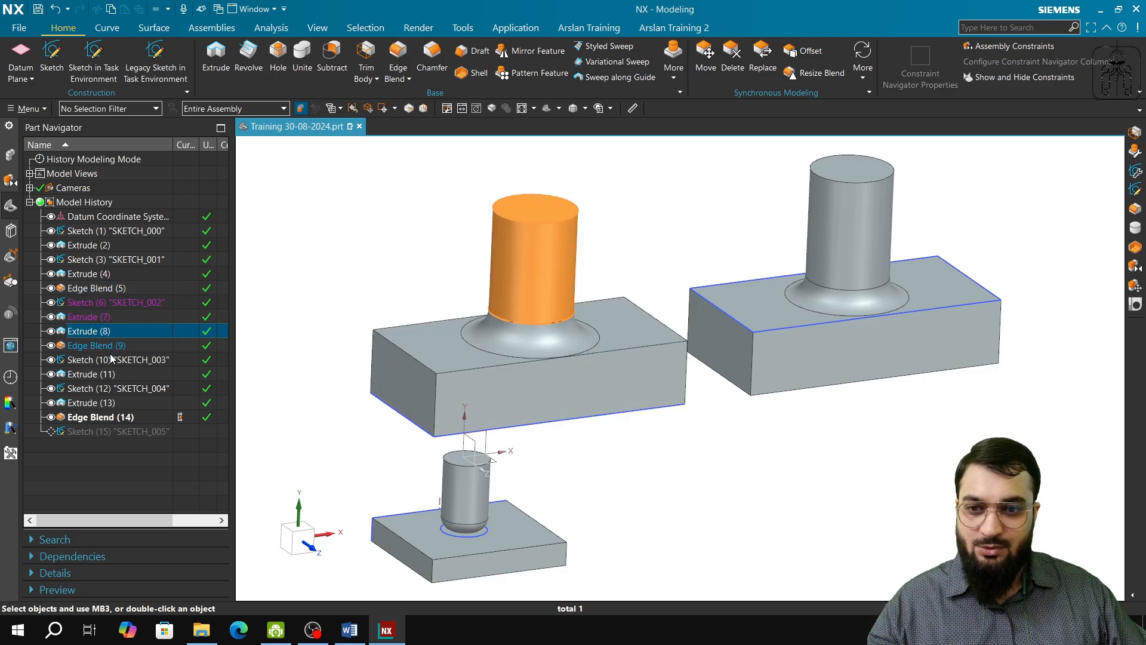
Step: Try twice to reorder Edge Blend (9) ahead of its parent extrudes in the model history, dismissing the Reorder Feature message each time
{"action": "left_click", "coordinate": [112, 346]}
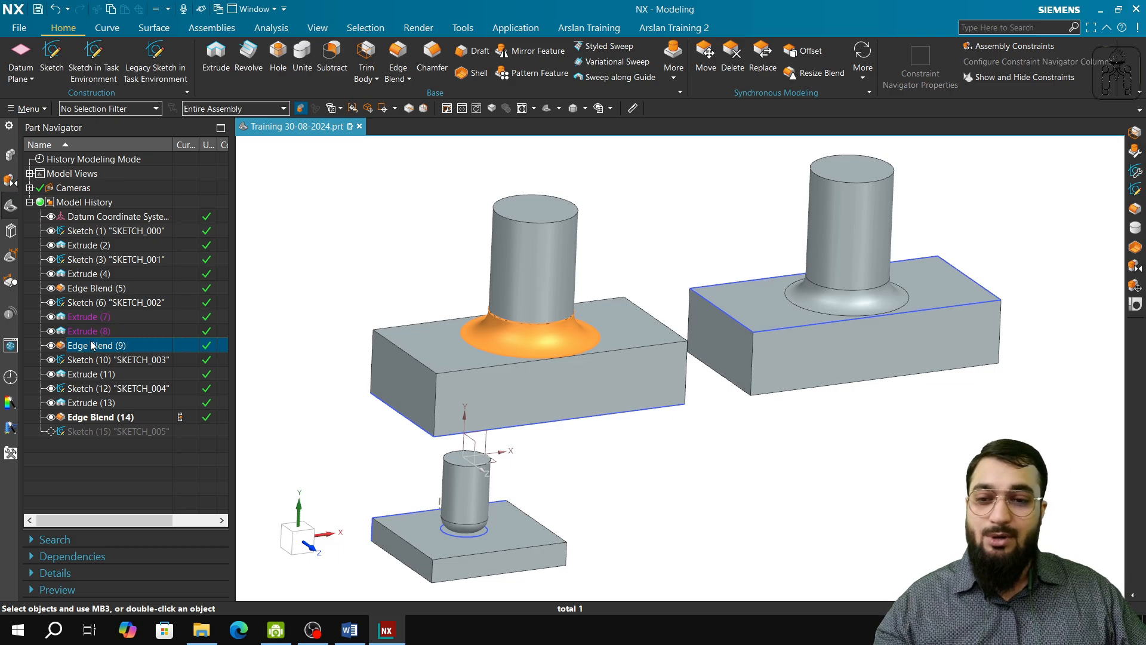
{"action": "left_click_drag", "start_coordinate": [95, 342], "coordinate": [101, 325]}
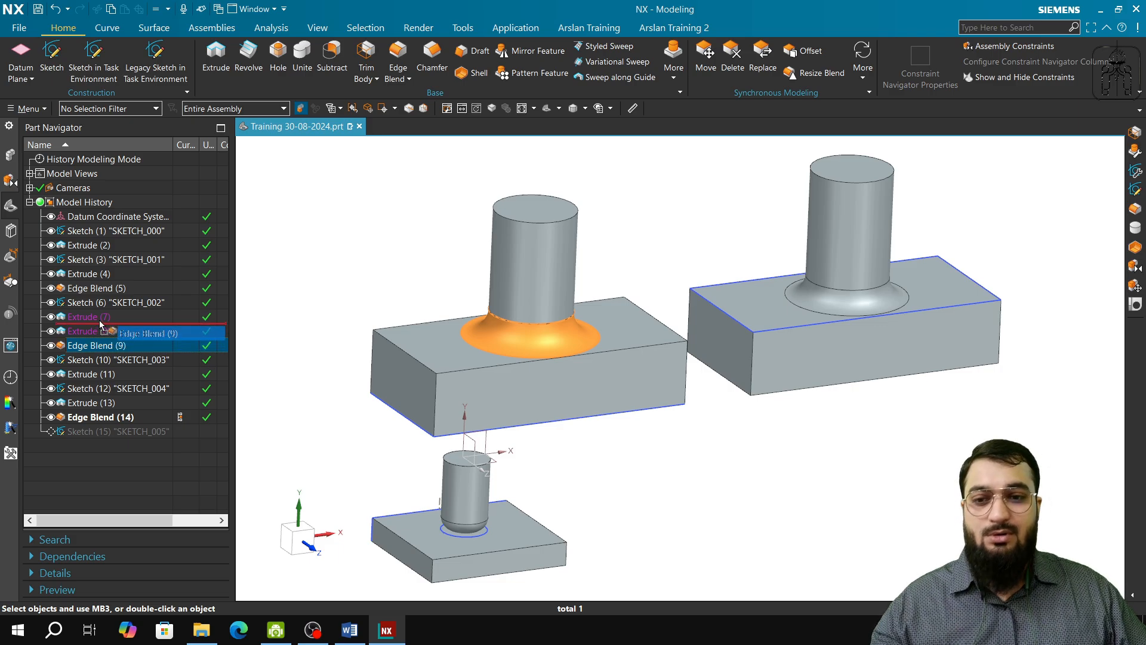
{"action": "left_click_drag", "start_coordinate": [100, 326], "coordinate": [99, 321]}
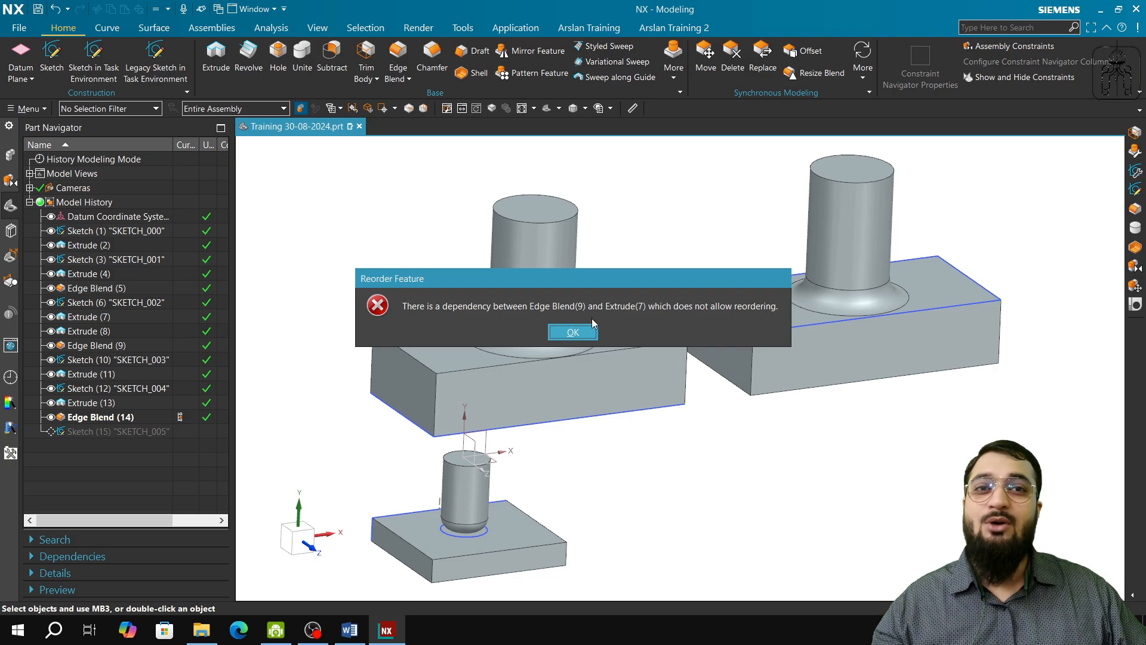
{"action": "left_click", "coordinate": [577, 332]}
{"action": "left_click", "coordinate": [94, 346]}
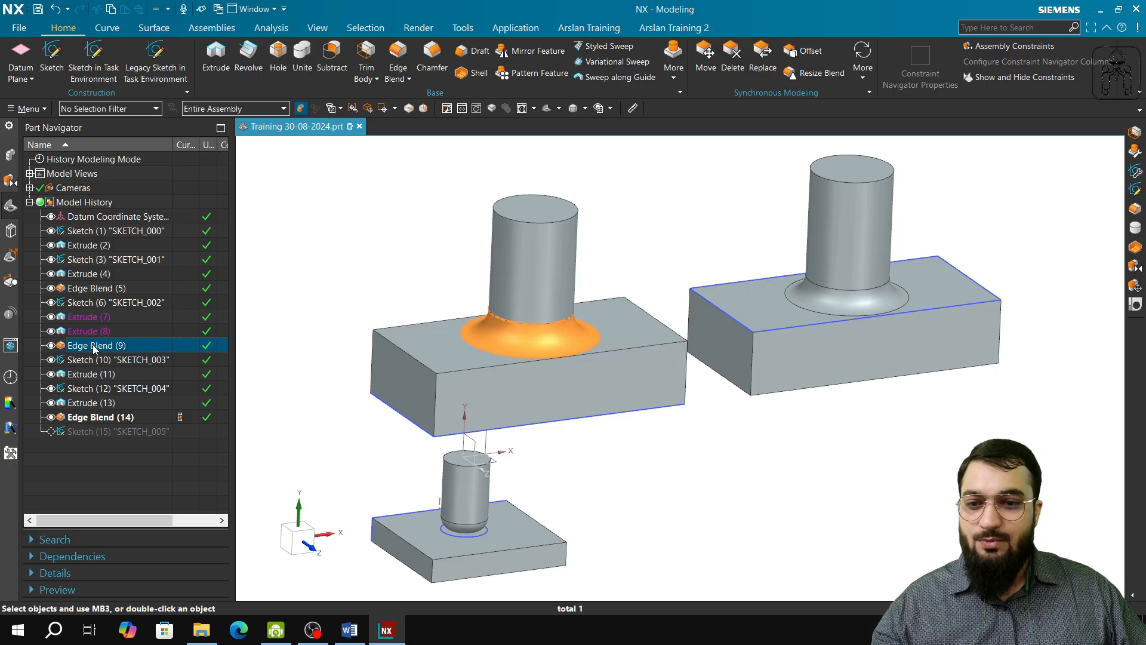
{"action": "left_click_drag", "start_coordinate": [94, 347], "coordinate": [112, 315]}
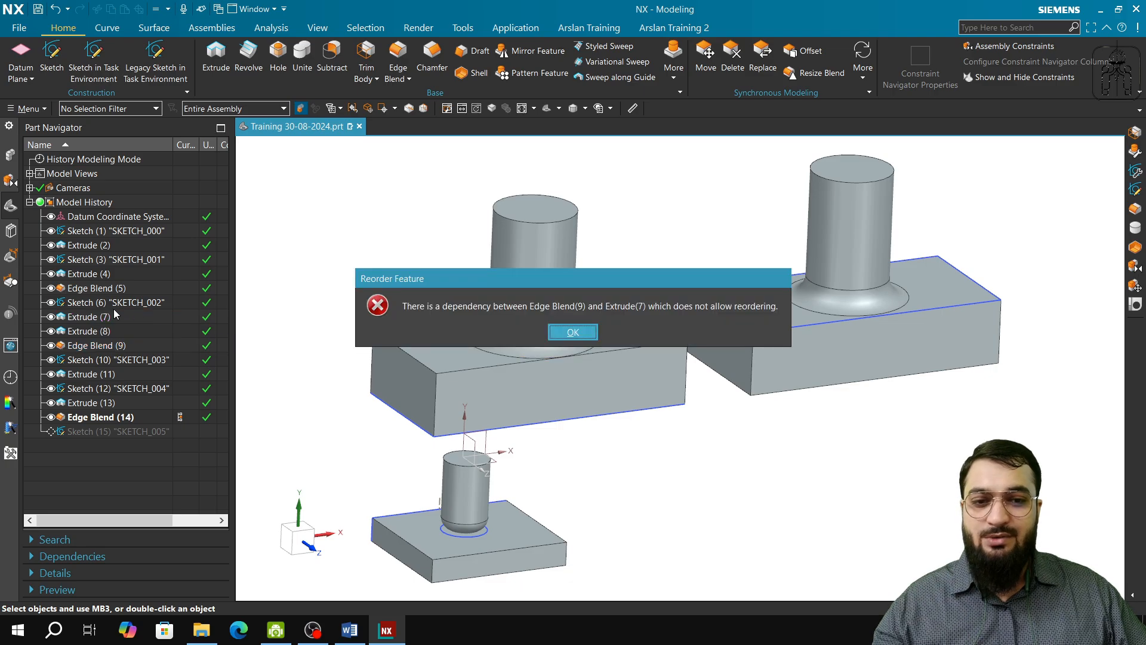
{"action": "left_click", "coordinate": [564, 332]}
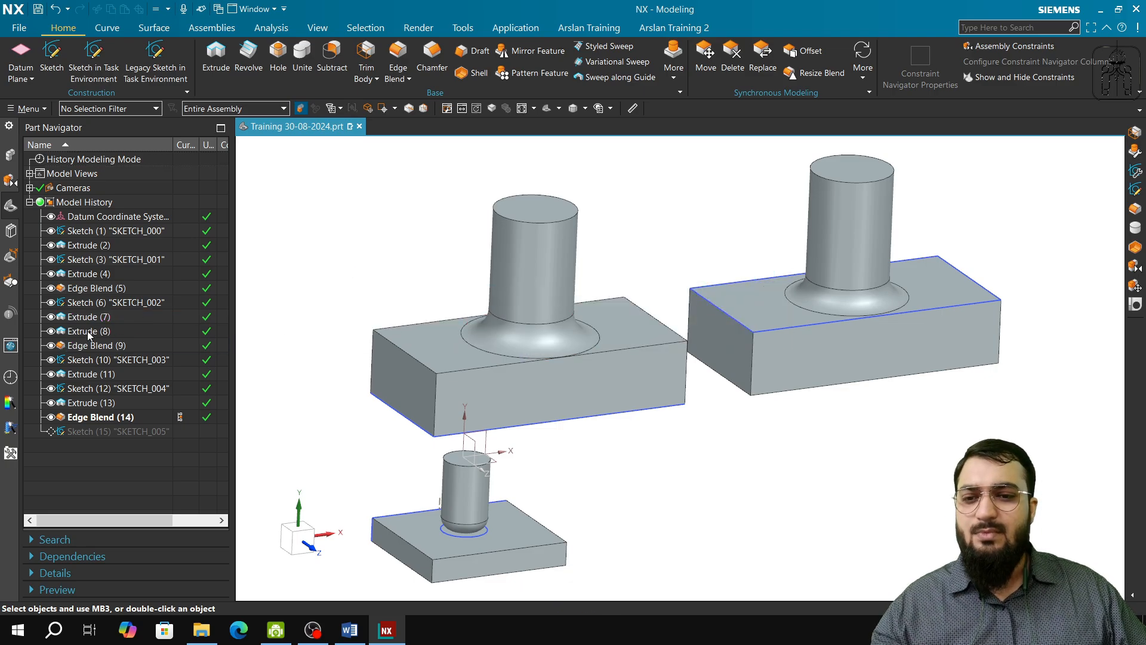
Step: Reorder Sketch (10) ahead of Edge Blend (9) in the model history, and undo the reordering
{"action": "left_click_drag", "start_coordinate": [108, 362], "coordinate": [115, 346]}
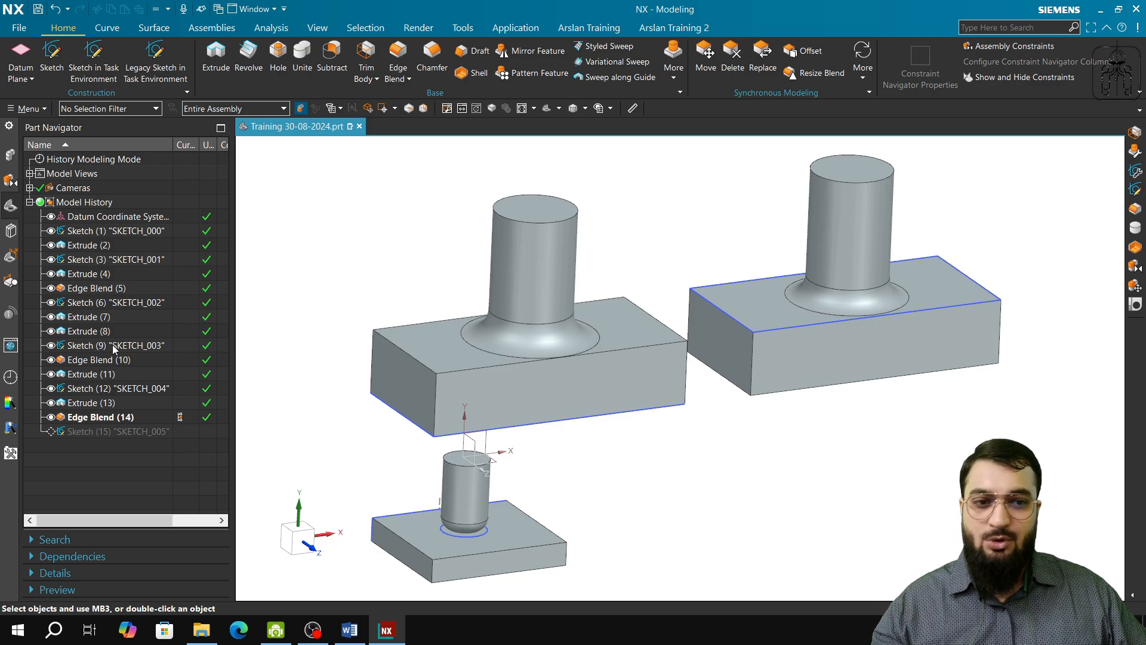
{"action": "key", "text": "ctrl+z"}
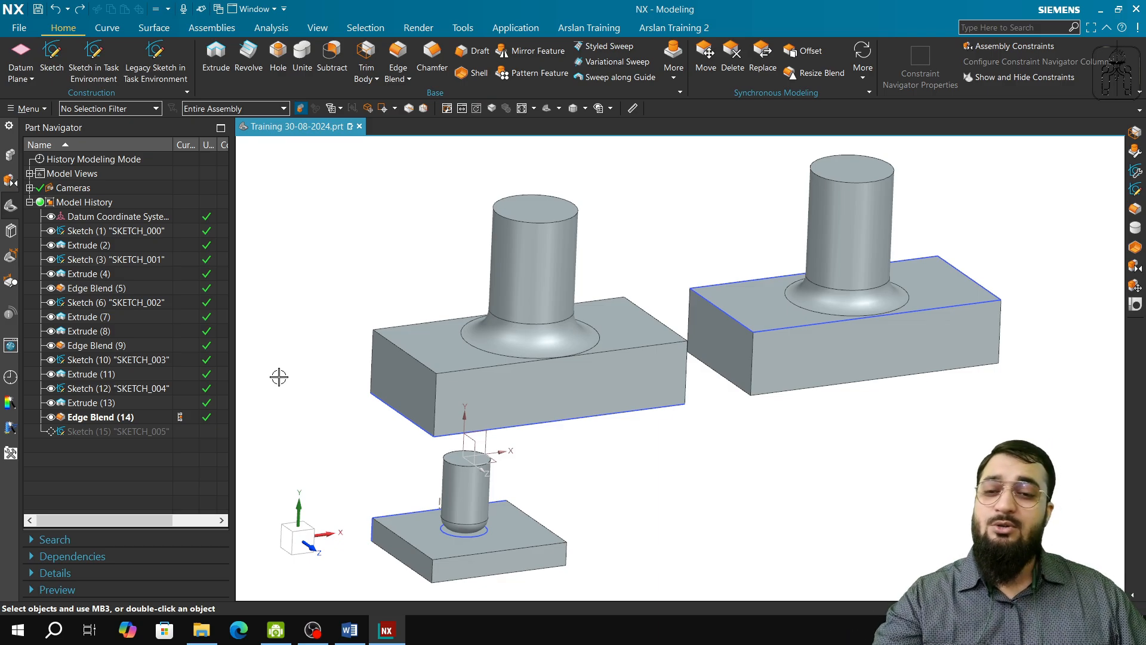
Step: Highlight Extrude (7), Sketch (6), Sketch (1) and Extrude (2) in turn to examine their parents and children, and clear the selection
{"action": "left_click", "coordinate": [106, 317]}
{"action": "left_click", "coordinate": [111, 303]}
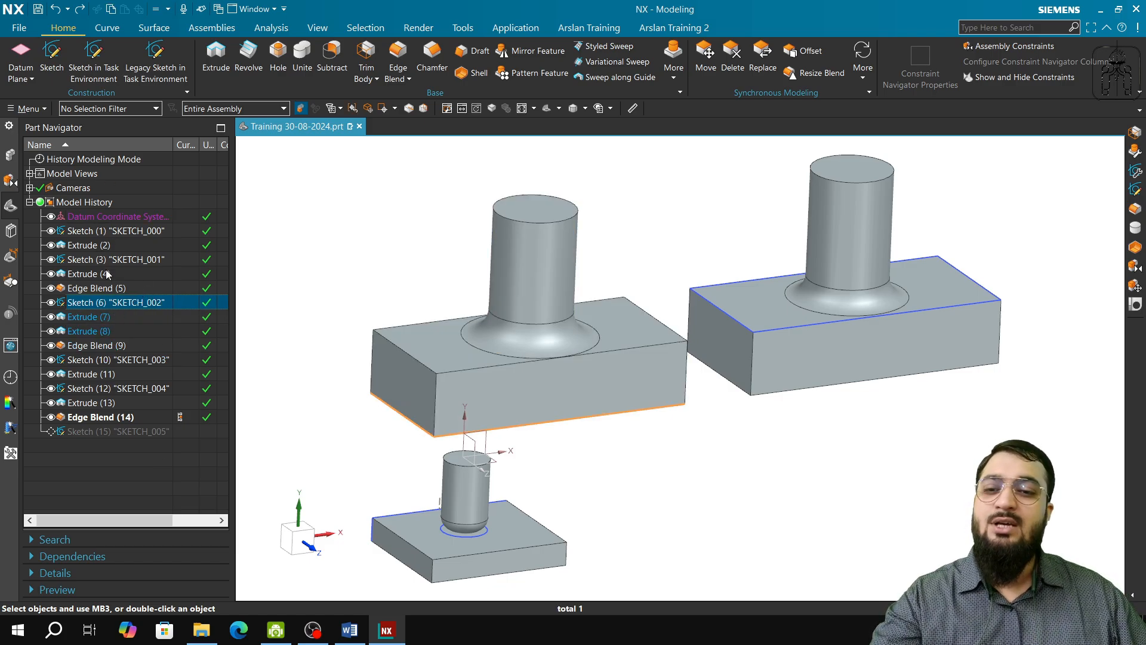
{"action": "left_click", "coordinate": [113, 231]}
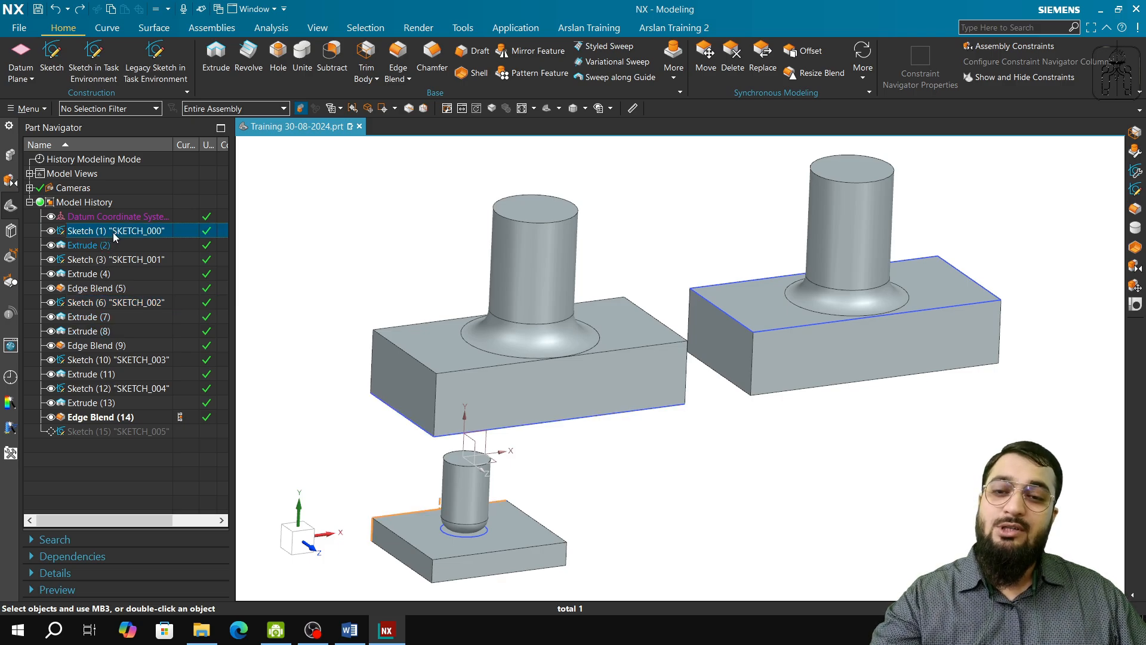
{"action": "left_click", "coordinate": [110, 245]}
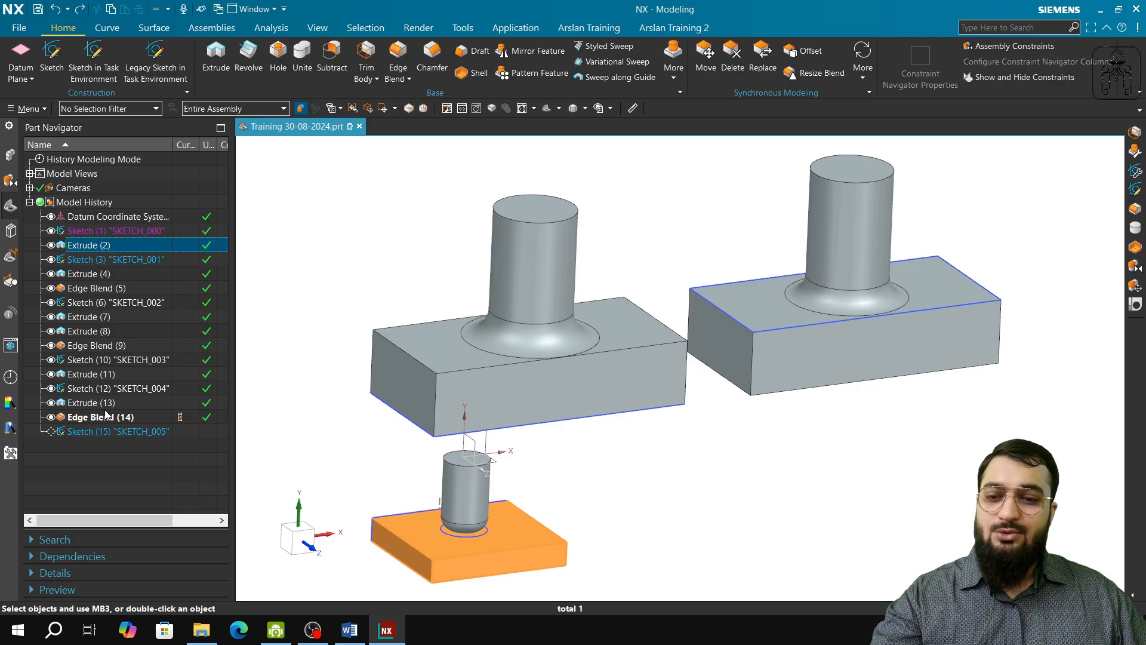
{"action": "key", "text": "Escape"}
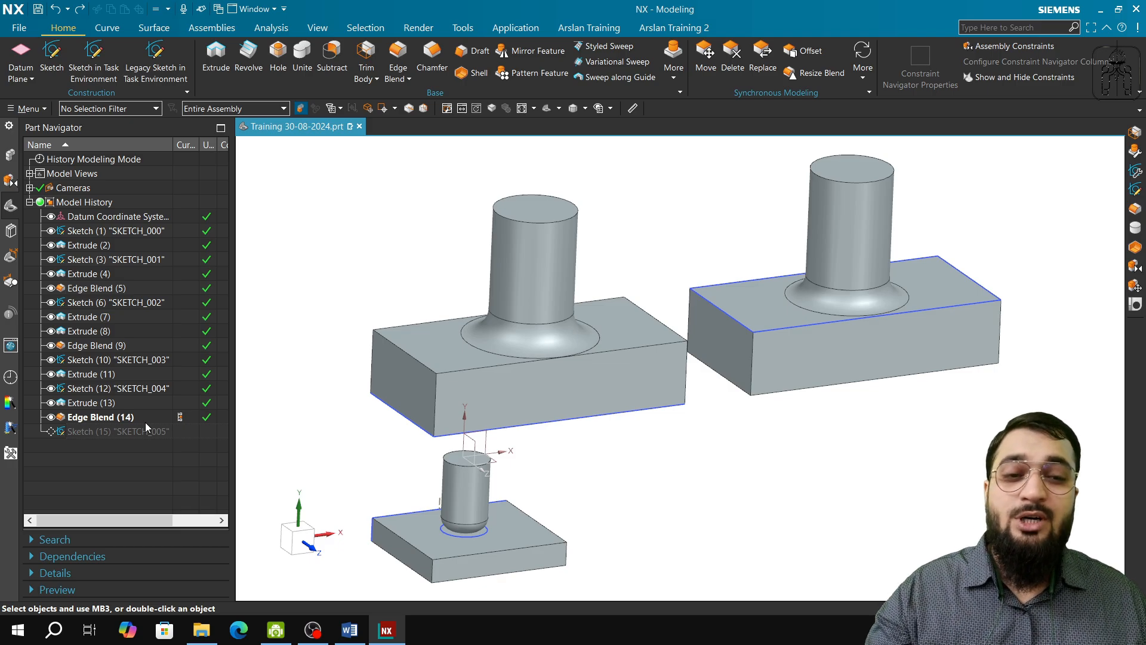
Step: Highlight Edge Blend (9) and Edge Blend (5) together on their bodies to compare them, and clear the selection
{"action": "left_click", "coordinate": [566, 347]}
{"action": "left_click", "coordinate": [471, 528]}
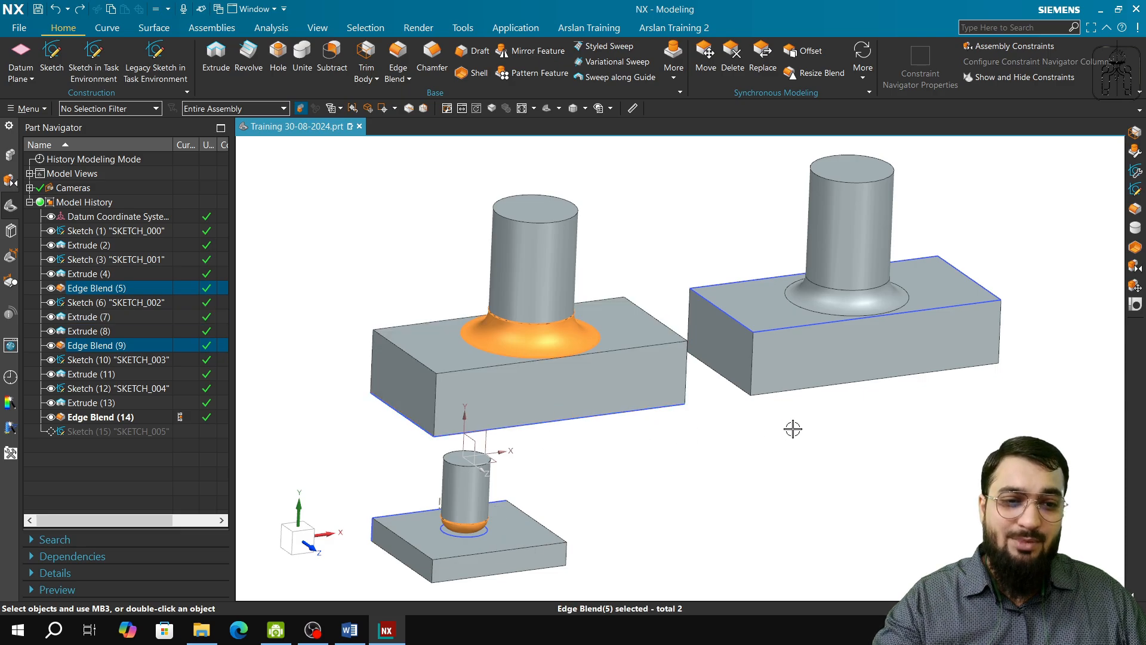
{"action": "key", "text": "Escape"}
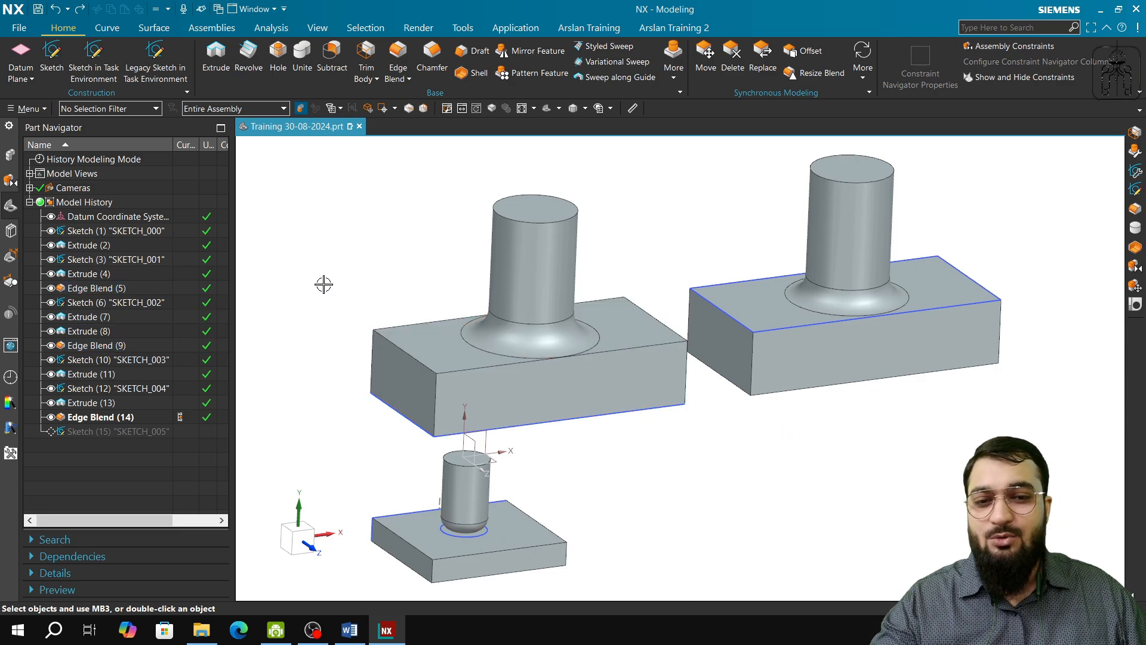
{"action": "left_click", "coordinate": [312, 629]}
{"action": "left_click", "coordinate": [86, 467]}
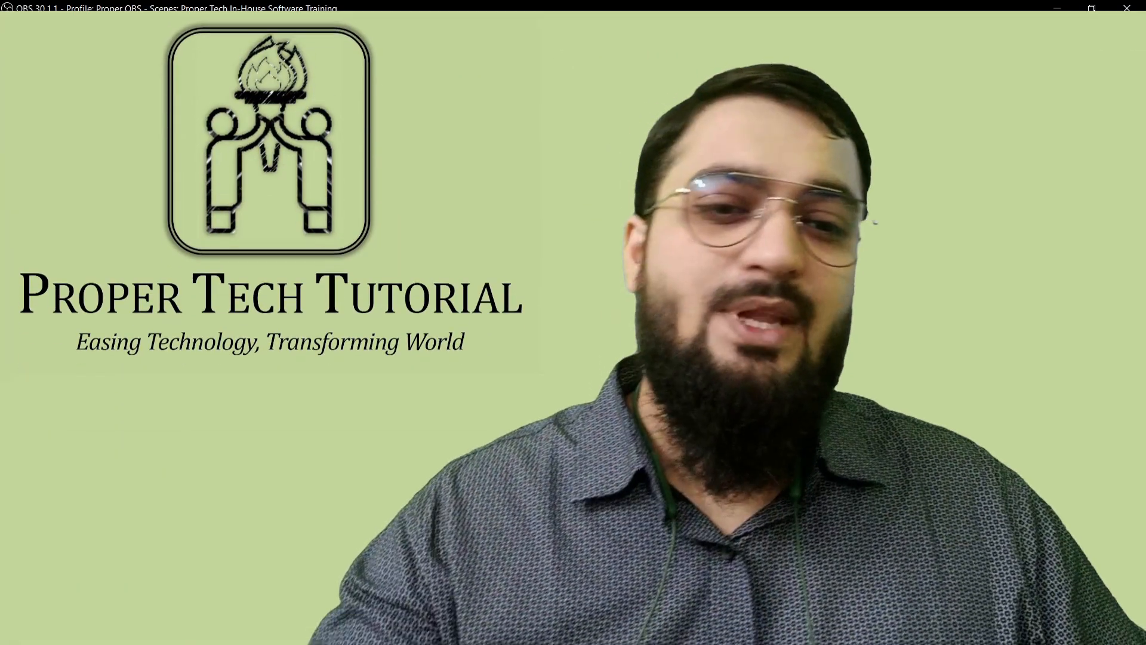